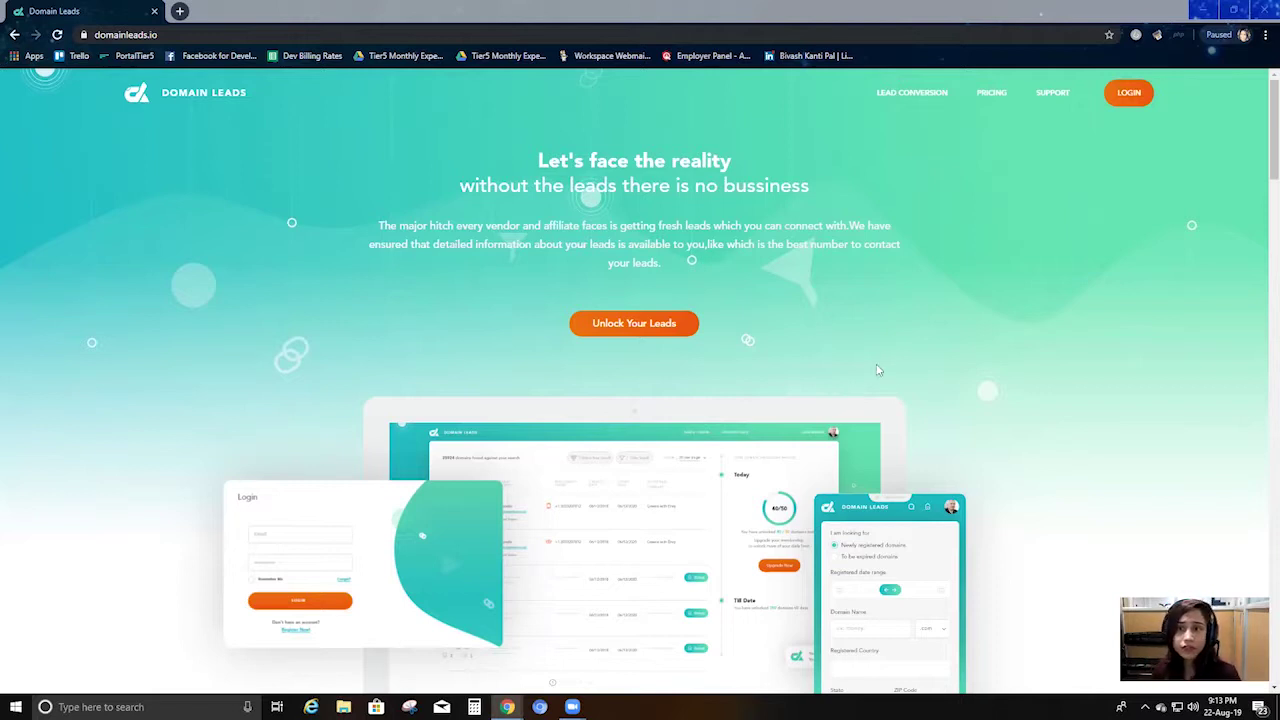
Go to the sign-in page using LOGIN in the homepage's top navigation.
{"action": "left_click", "coordinate": [1139, 101]}
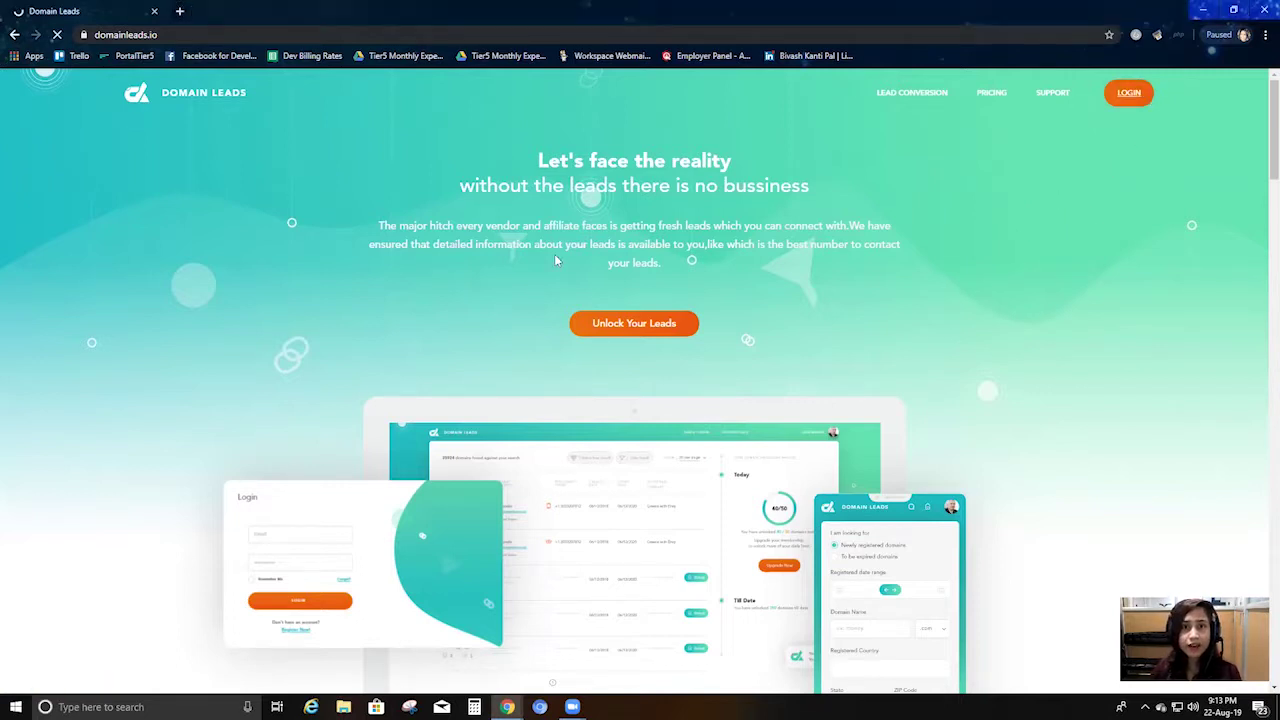
Sign in with the account e-mail and password, and decline Chrome's offer to save the password.
{"action": "left_click", "coordinate": [556, 345]}
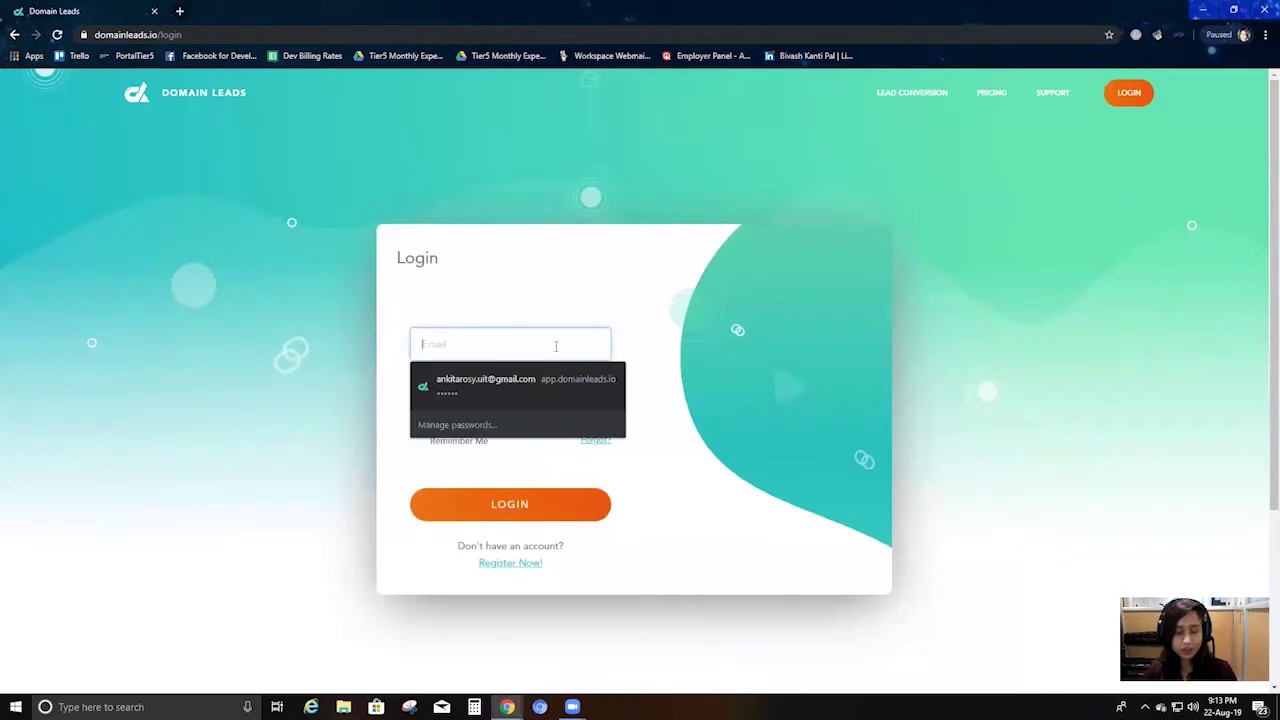
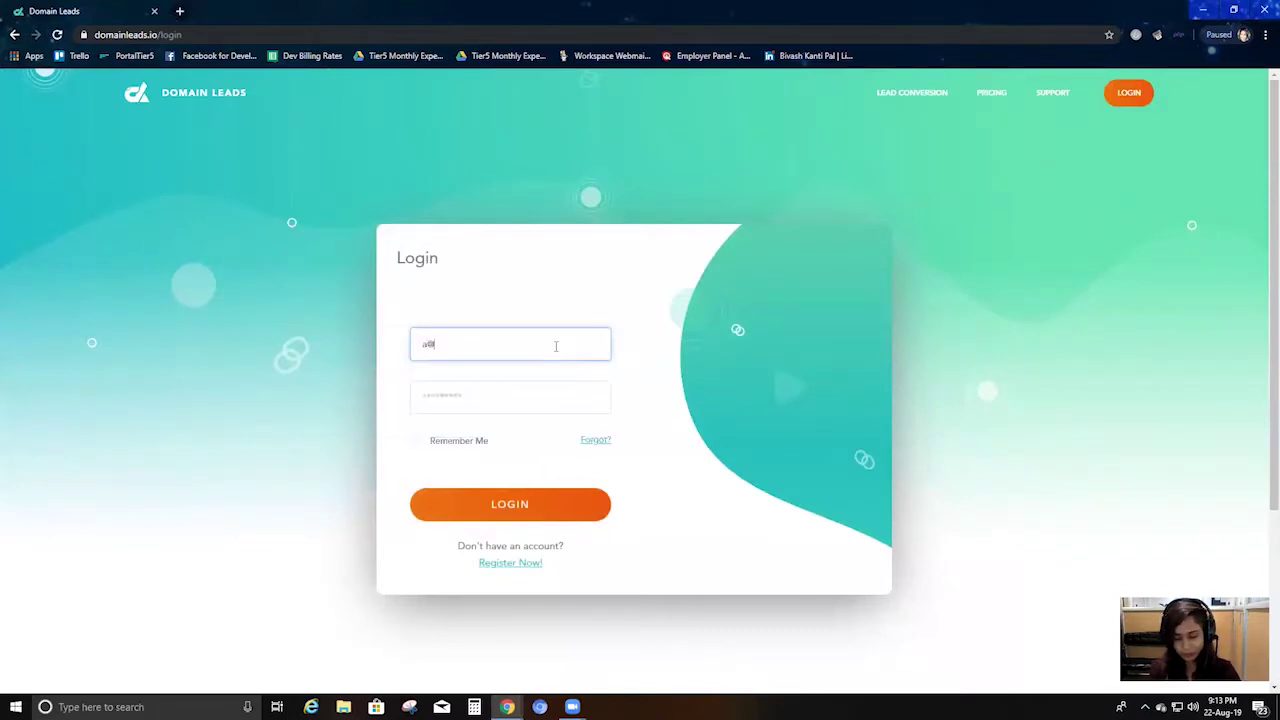
{"action": "key", "text": "Tab"}
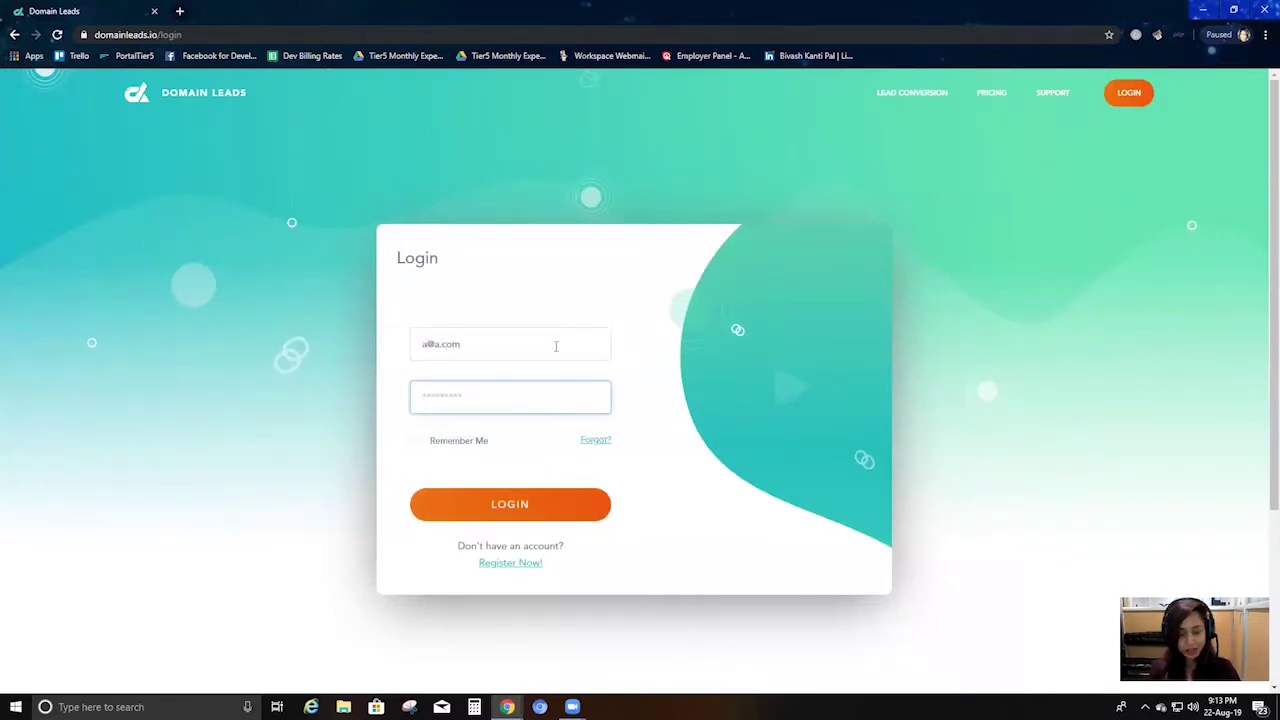
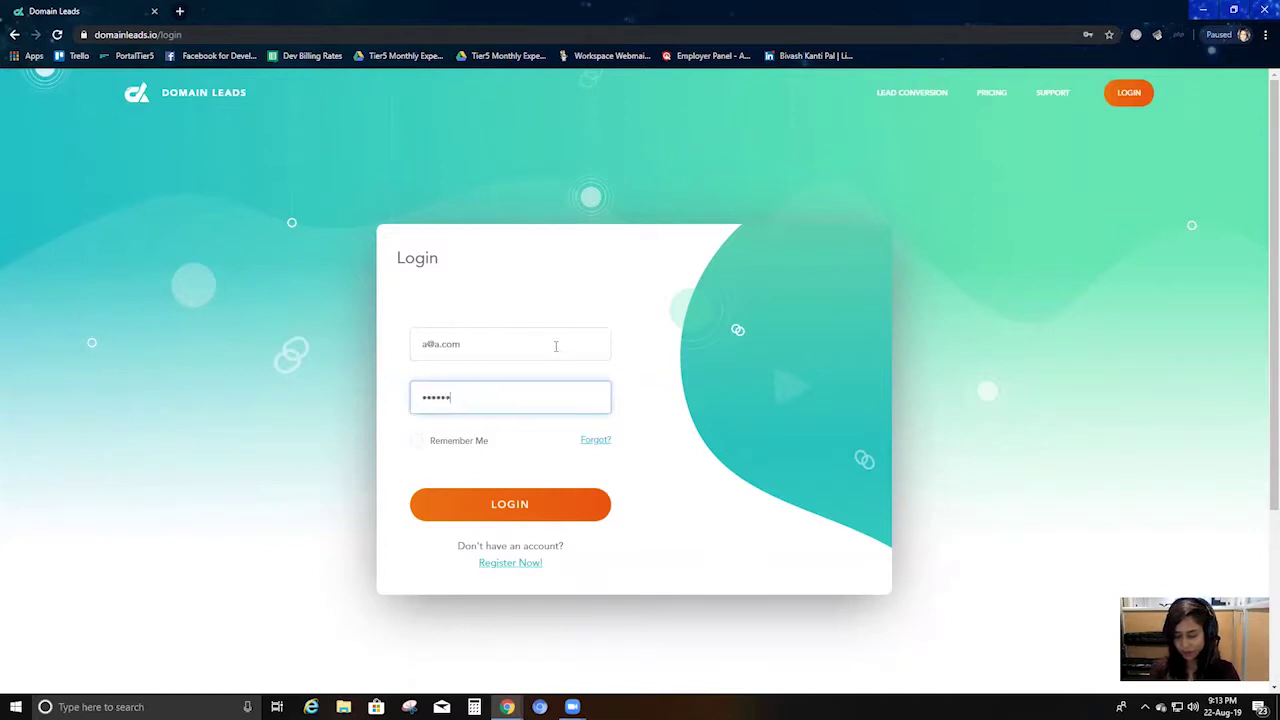
{"action": "key", "text": "Return"}
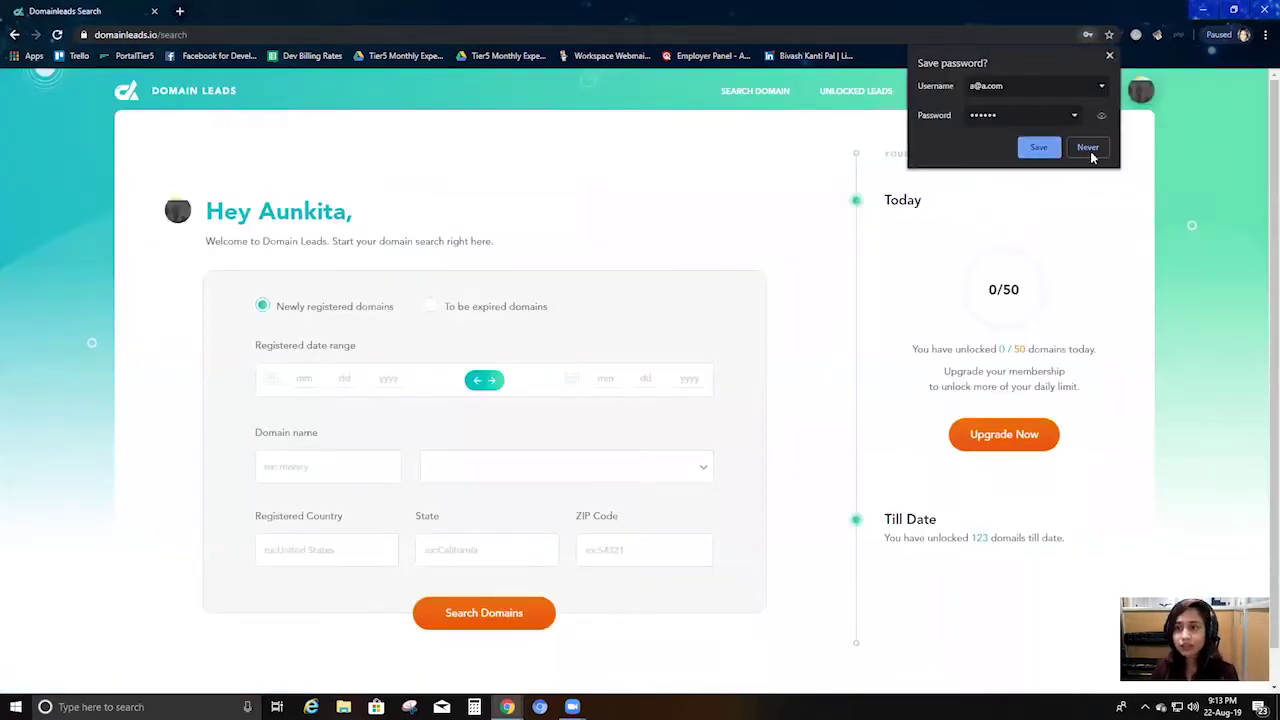
{"action": "left_click", "coordinate": [1090, 152]}
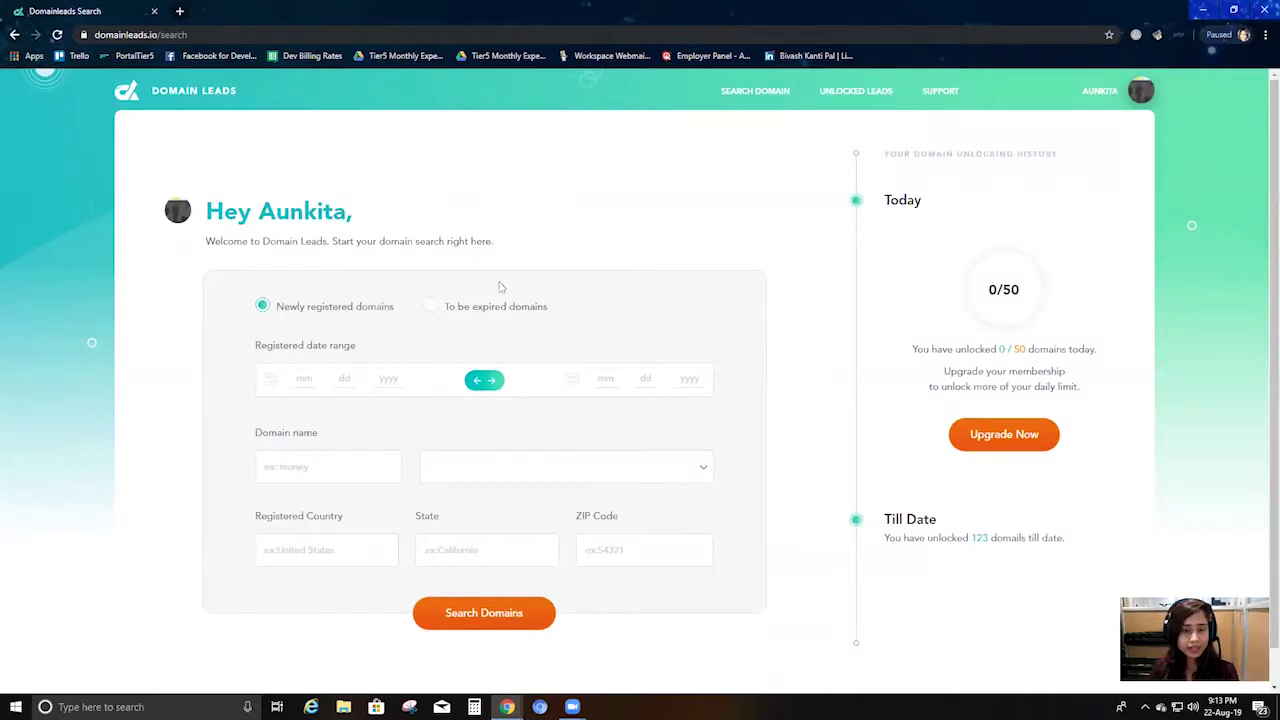
Open Profile from the avatar menu and view the Change Password, Payment Information and Membership tabs.
{"action": "left_click", "coordinate": [1143, 91]}
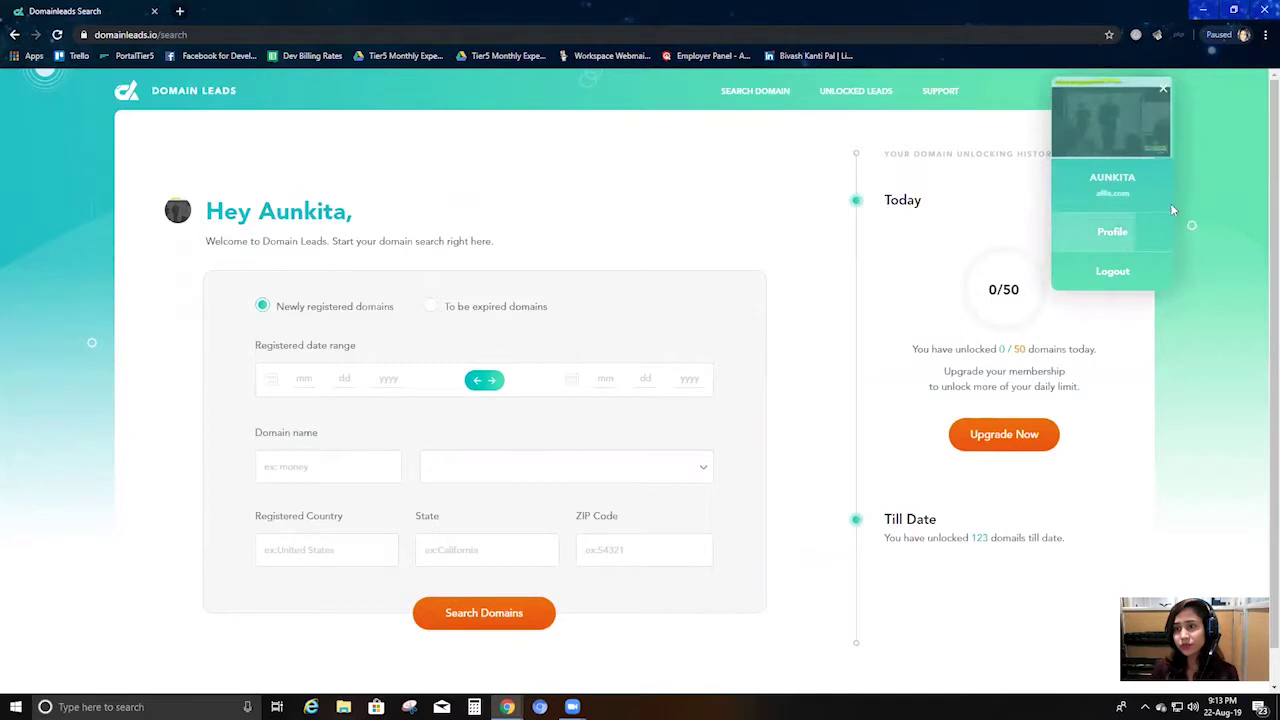
{"action": "left_click", "coordinate": [1122, 232]}
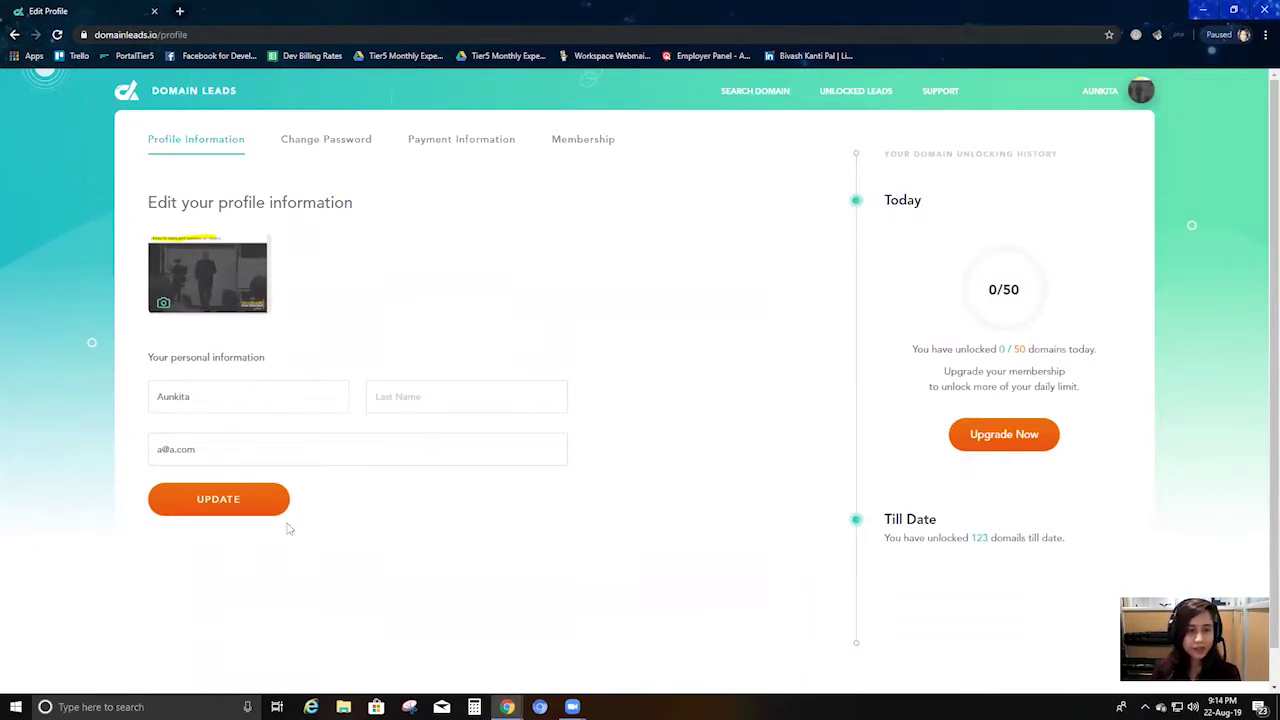
{"action": "left_click", "coordinate": [316, 150]}
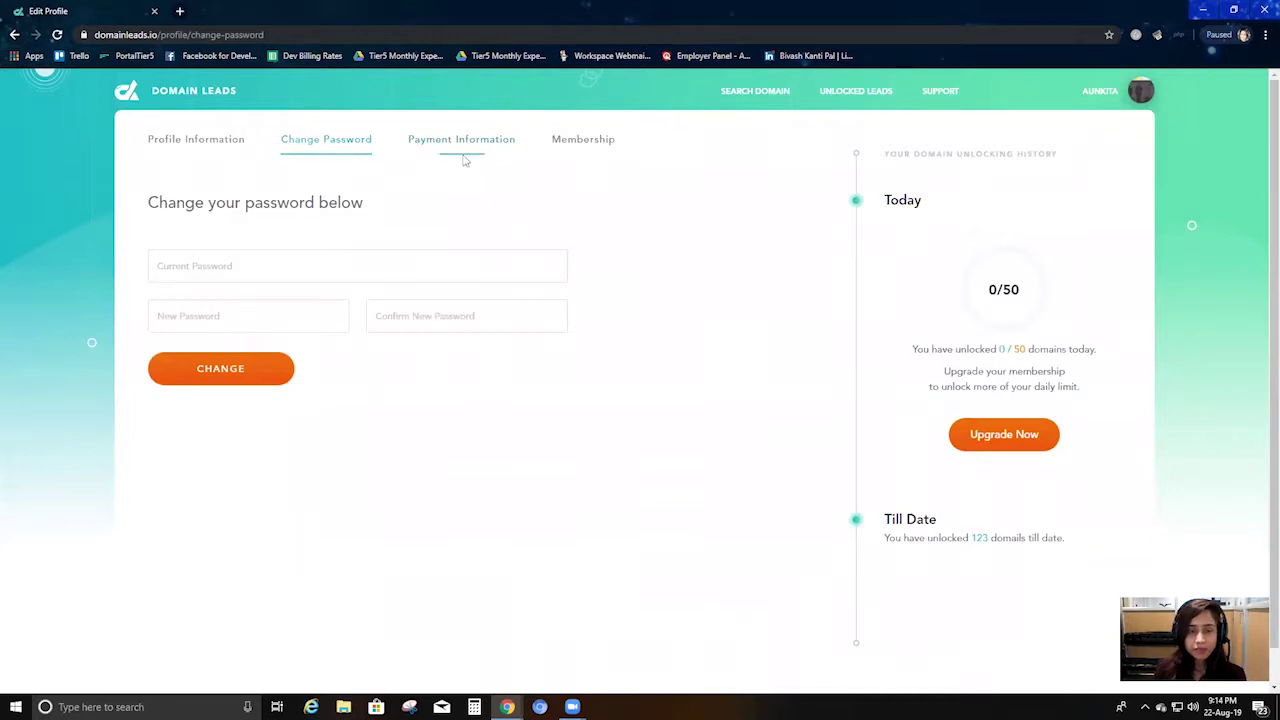
{"action": "left_click", "coordinate": [466, 153]}
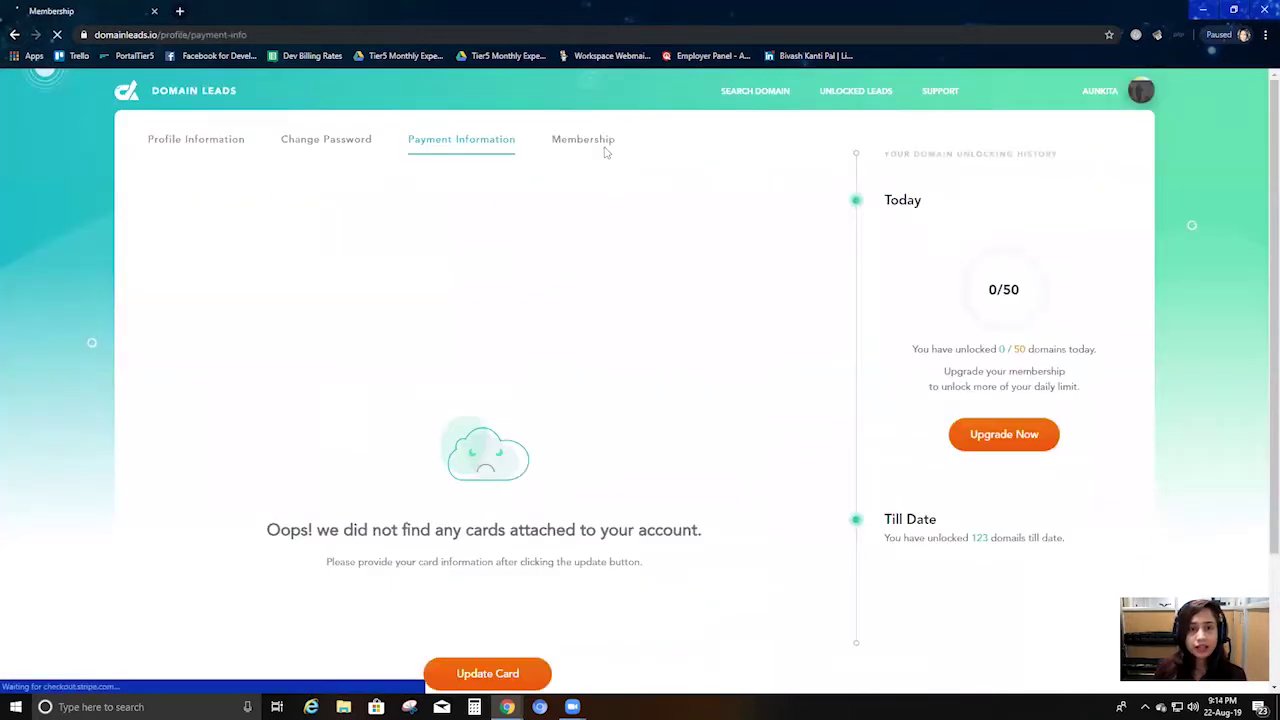
{"action": "left_click", "coordinate": [602, 148]}
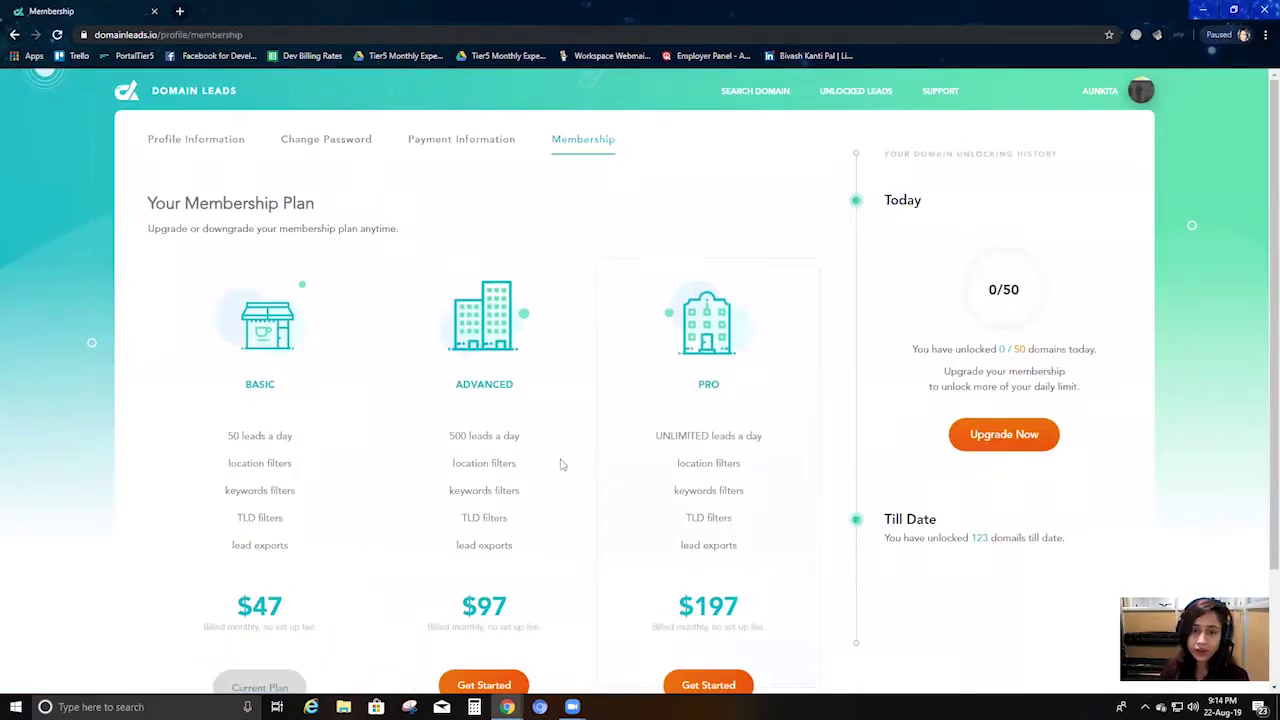
{"action": "scroll", "coordinate": [201, 297], "scroll_direction": "down", "scroll_amount": 3}
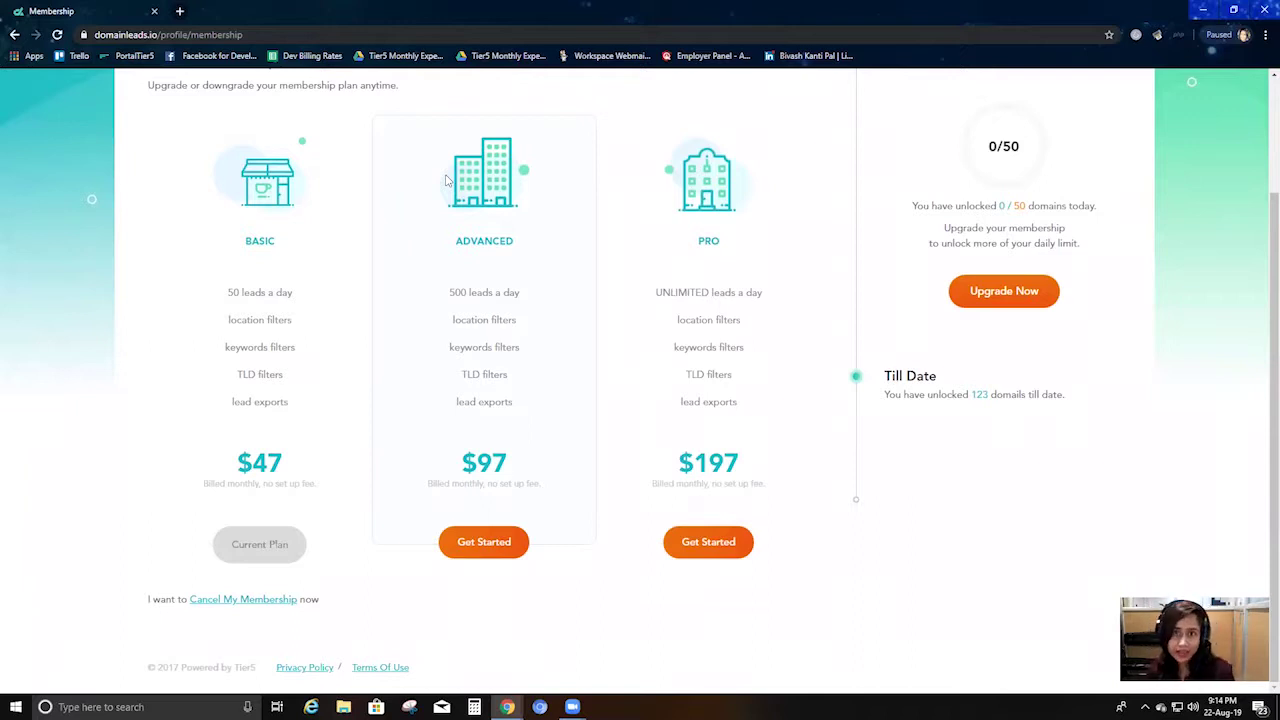
{"action": "scroll", "coordinate": [447, 180], "scroll_direction": "up", "scroll_amount": 3}
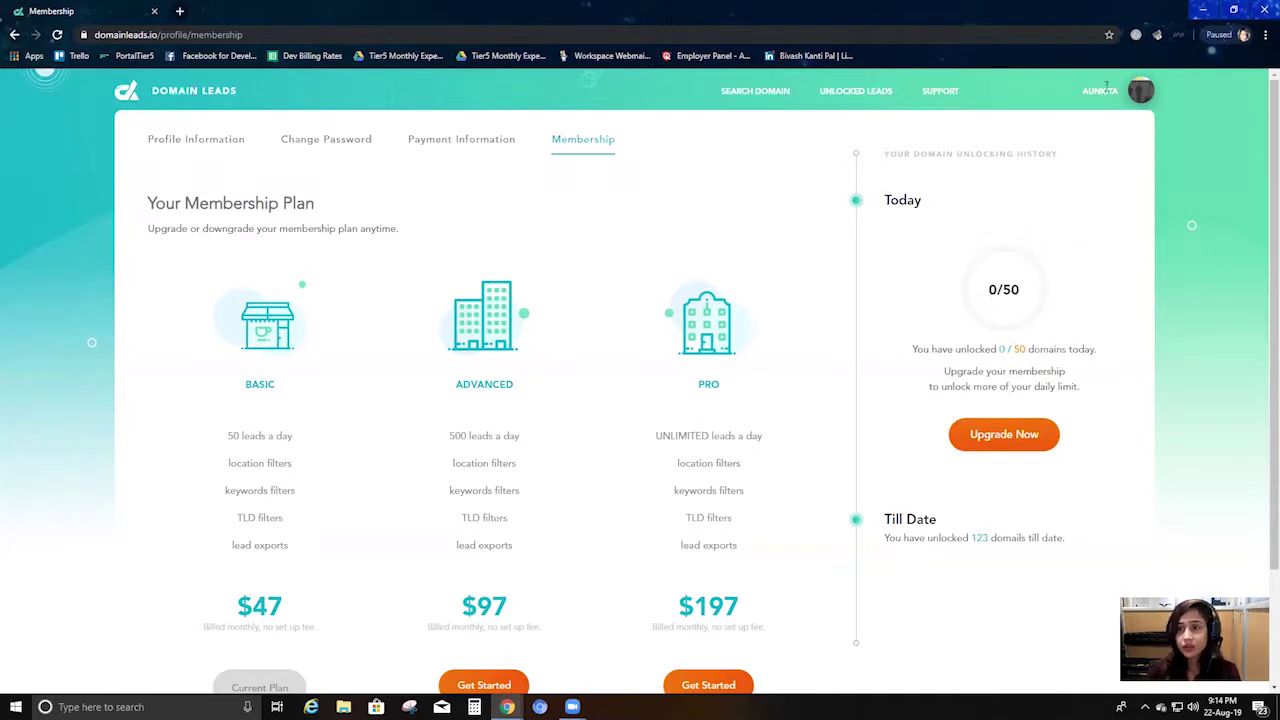
On the search form, set the registered date range from August 19 to August 20, 2019.
{"action": "left_click", "coordinate": [766, 93]}
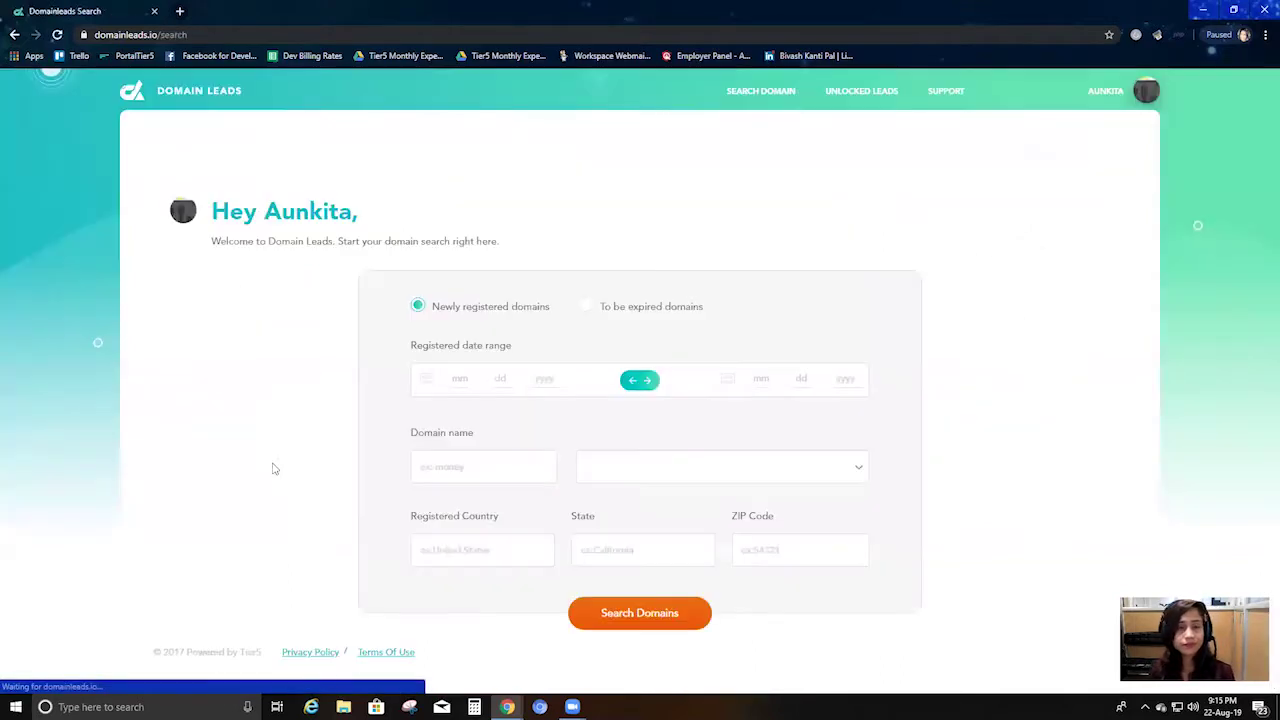
{"action": "scroll", "coordinate": [426, 359], "scroll_direction": "down", "scroll_amount": 1}
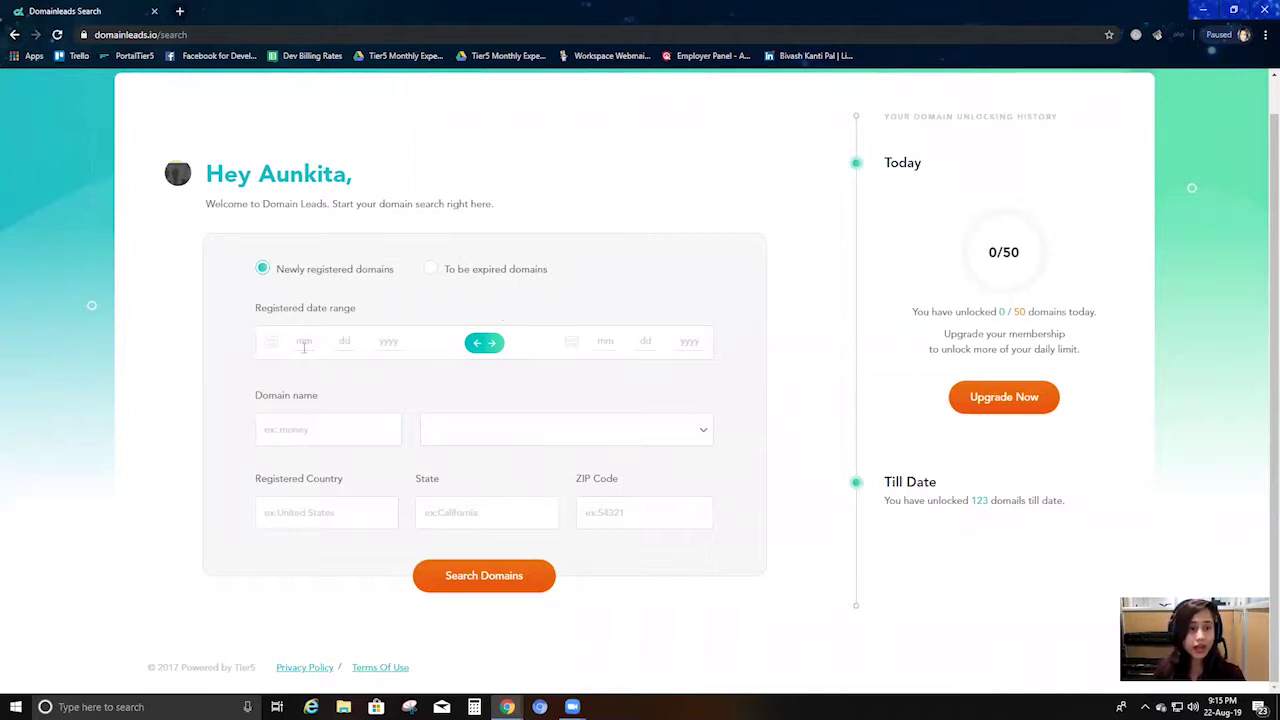
{"action": "left_click", "coordinate": [304, 345]}
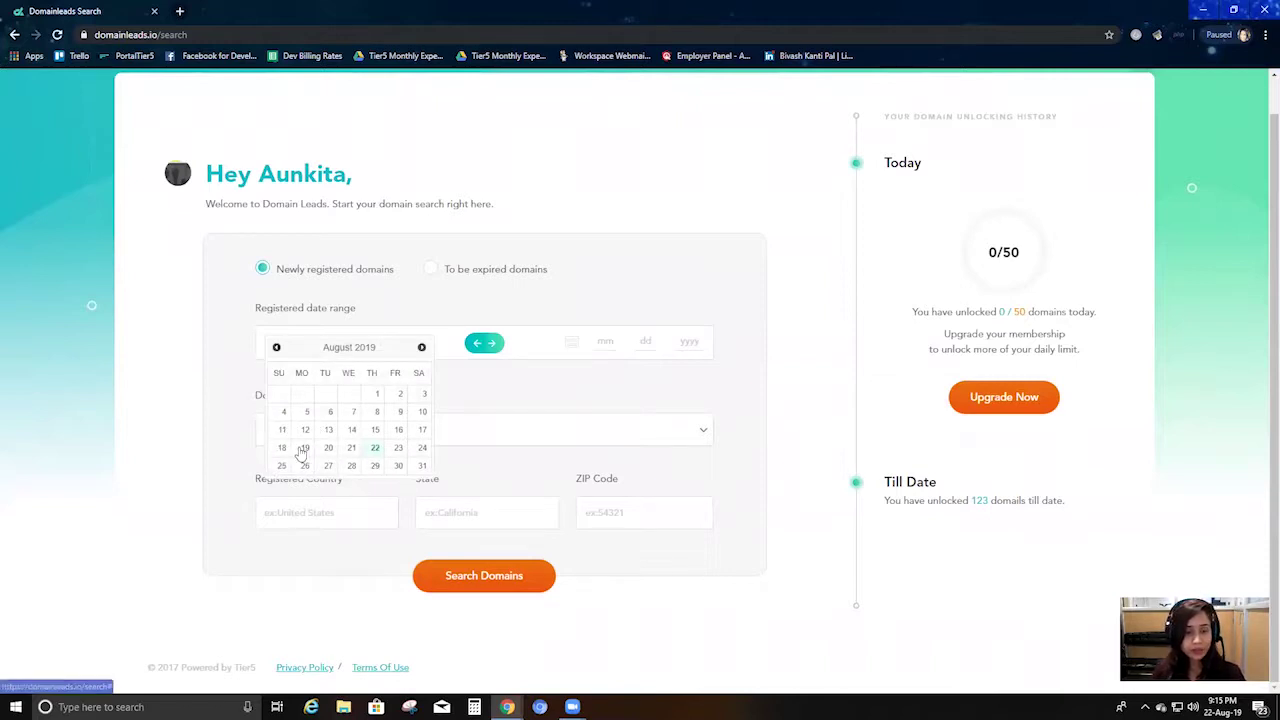
{"action": "left_click", "coordinate": [304, 448]}
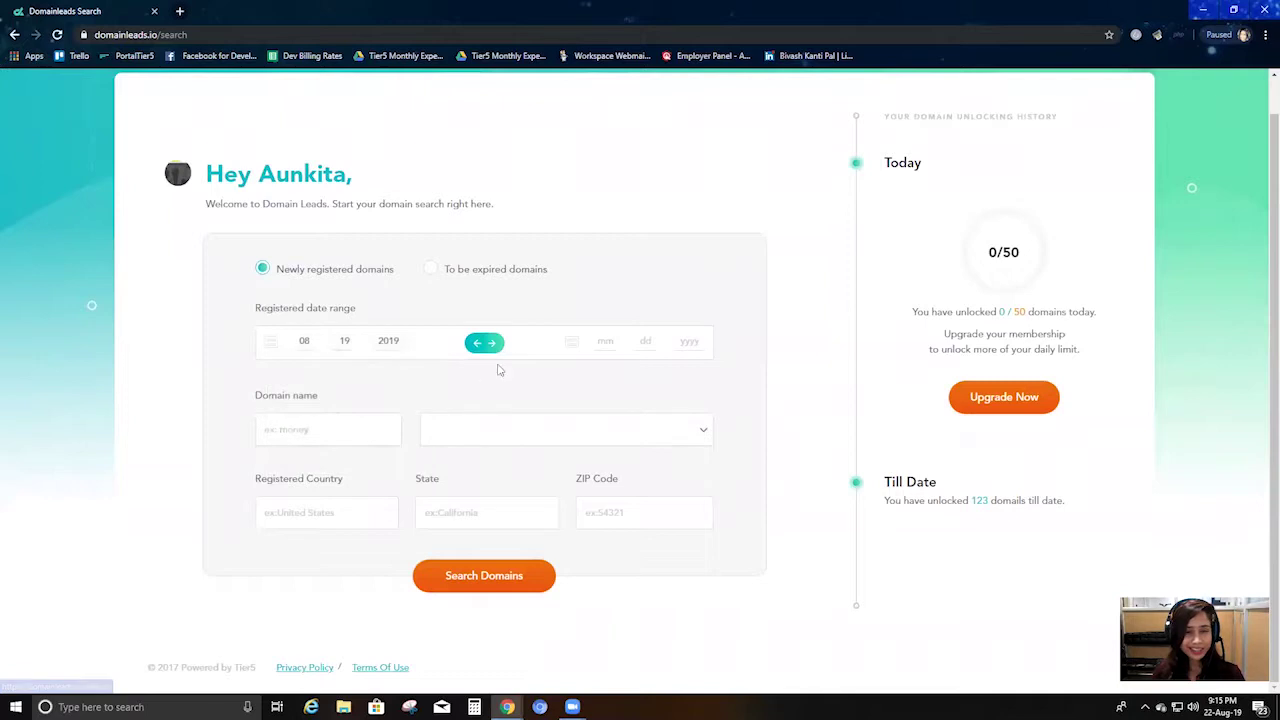
{"action": "left_click", "coordinate": [583, 344]}
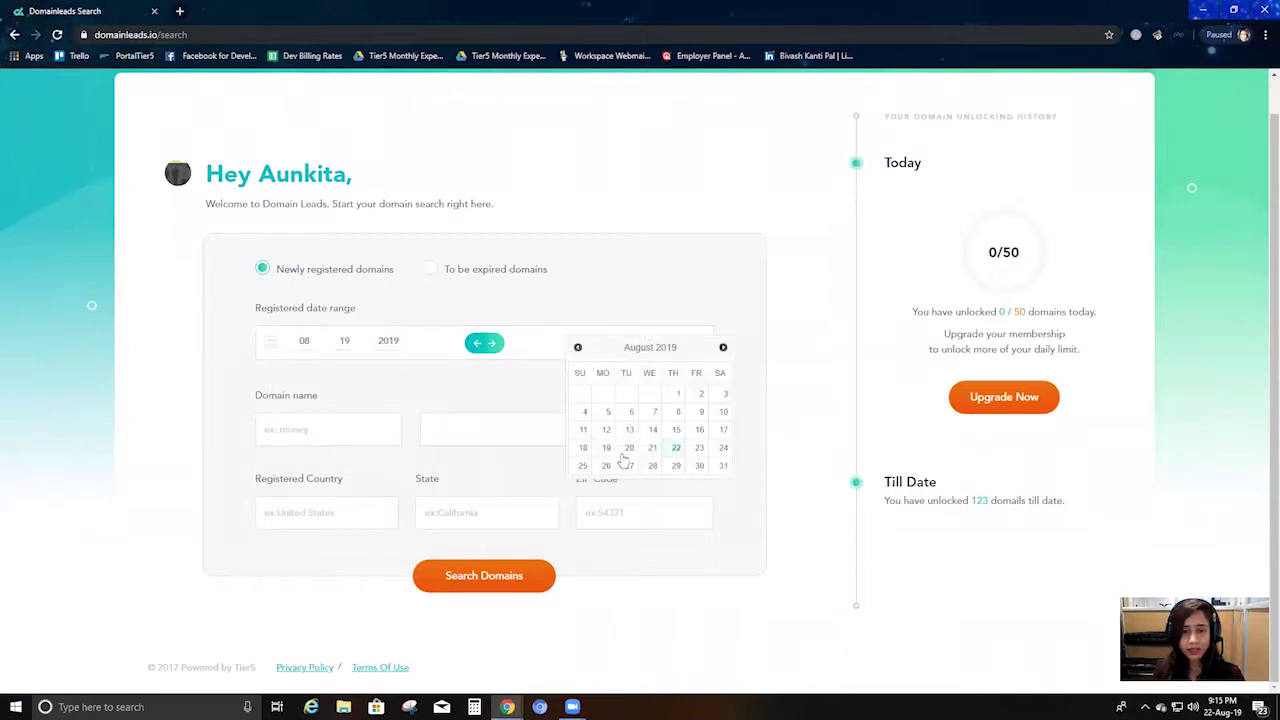
{"action": "left_click", "coordinate": [628, 450]}
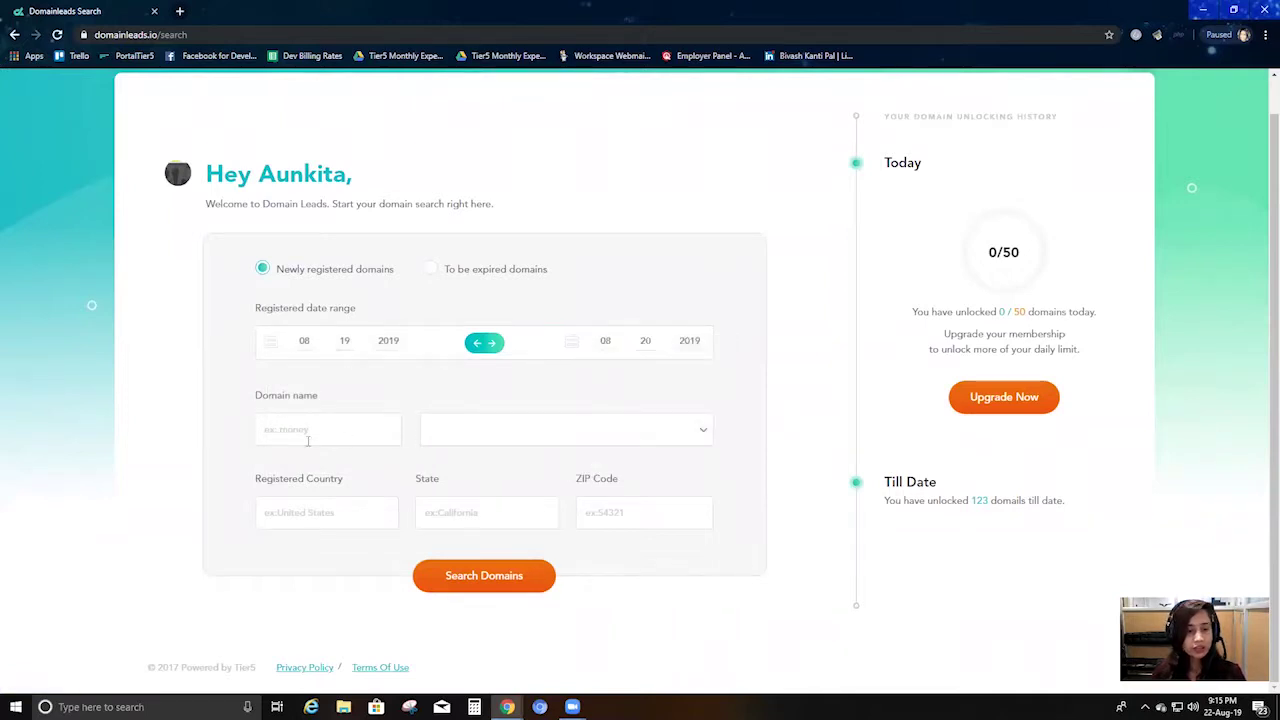
{"action": "left_click", "coordinate": [308, 441]}
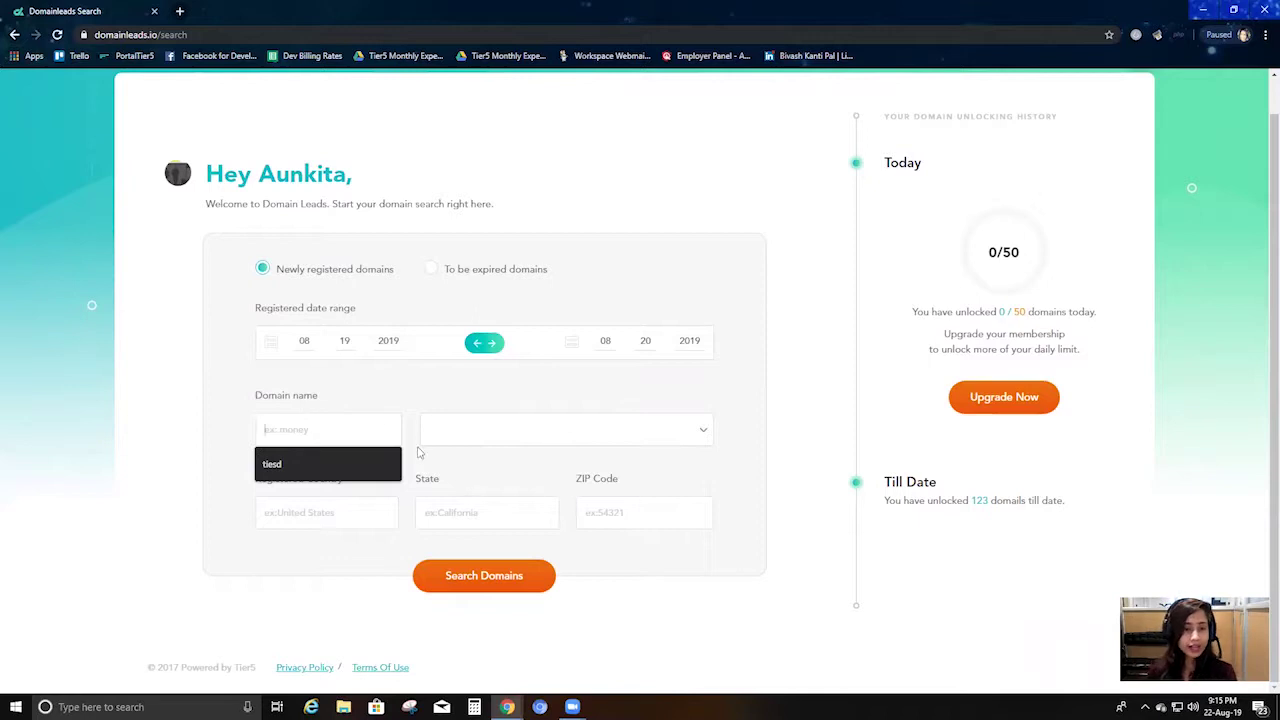
Limit the extension filter to com only and enter 'uni' for united states as registered country.
{"action": "left_click", "coordinate": [450, 430]}
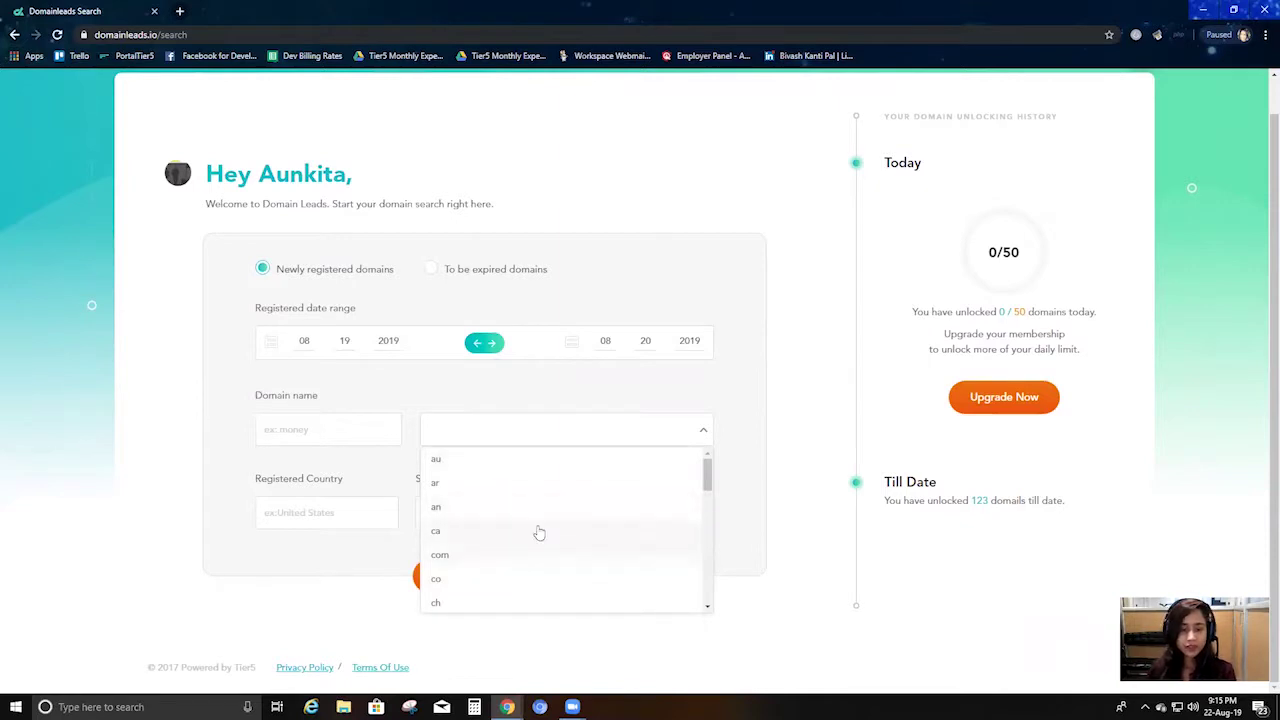
{"action": "left_click", "coordinate": [487, 574]}
{"action": "left_click", "coordinate": [486, 567]}
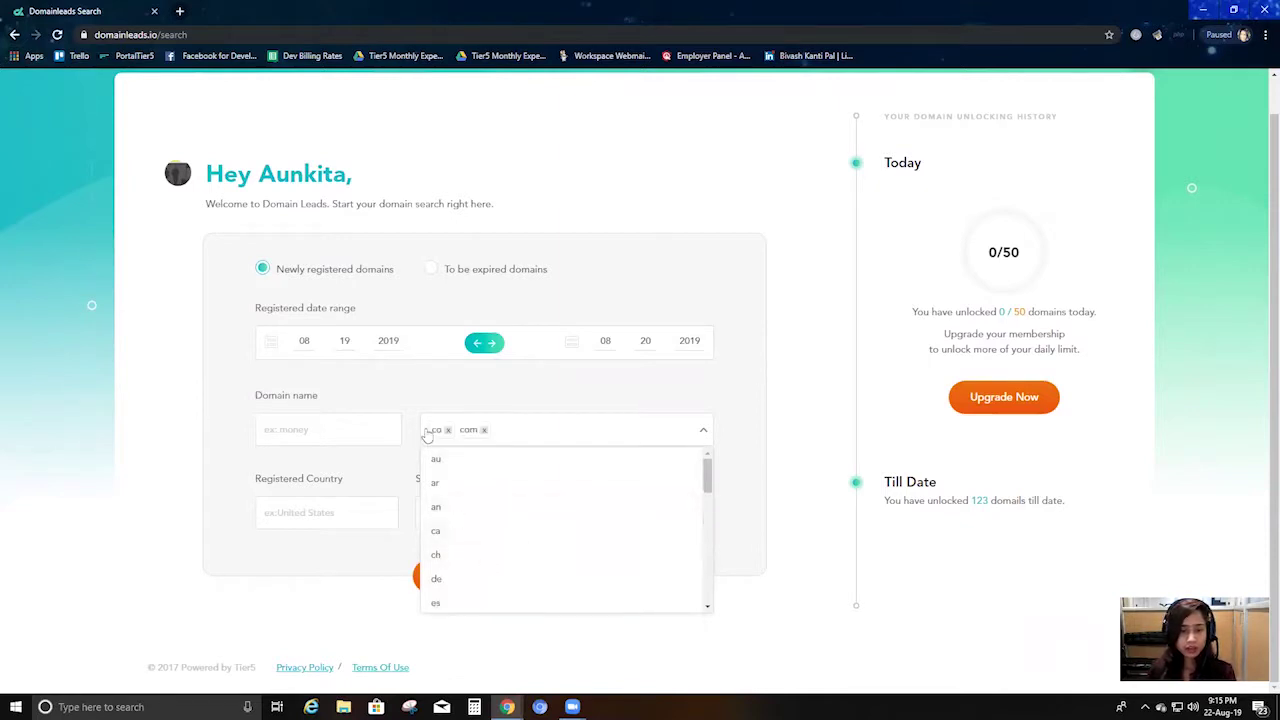
{"action": "left_click", "coordinate": [447, 429]}
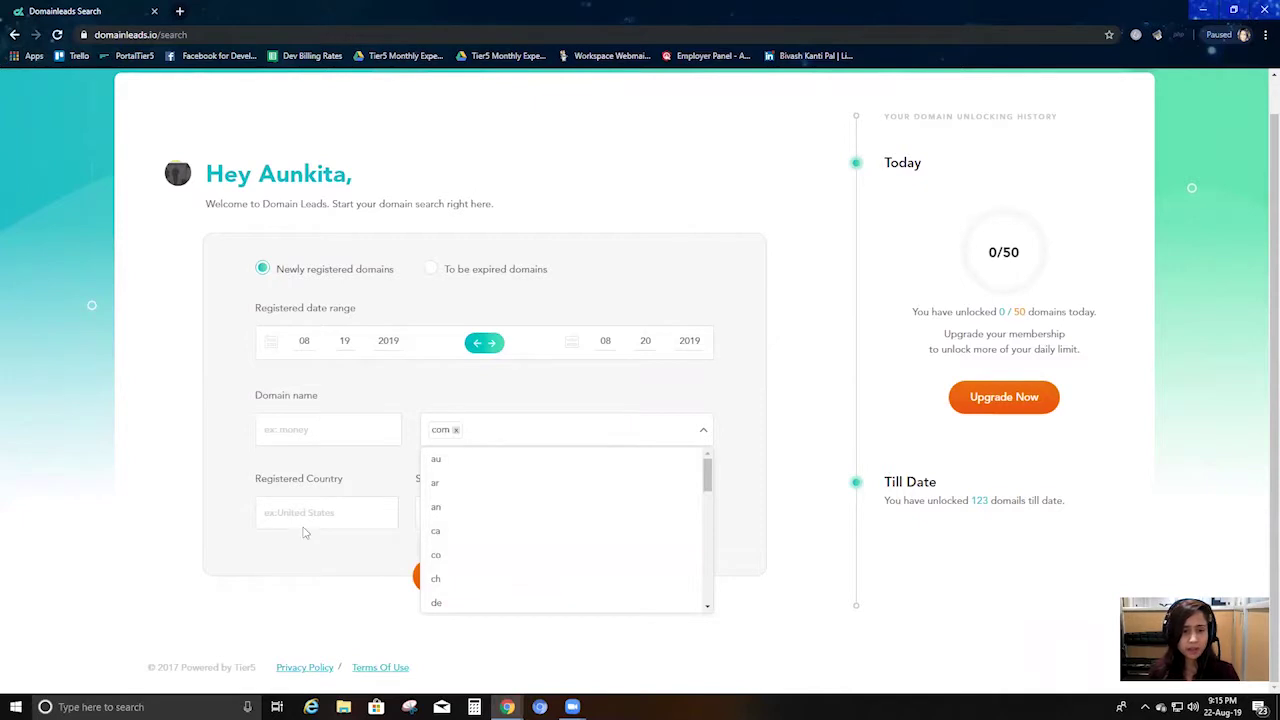
{"action": "left_click", "coordinate": [303, 508]}
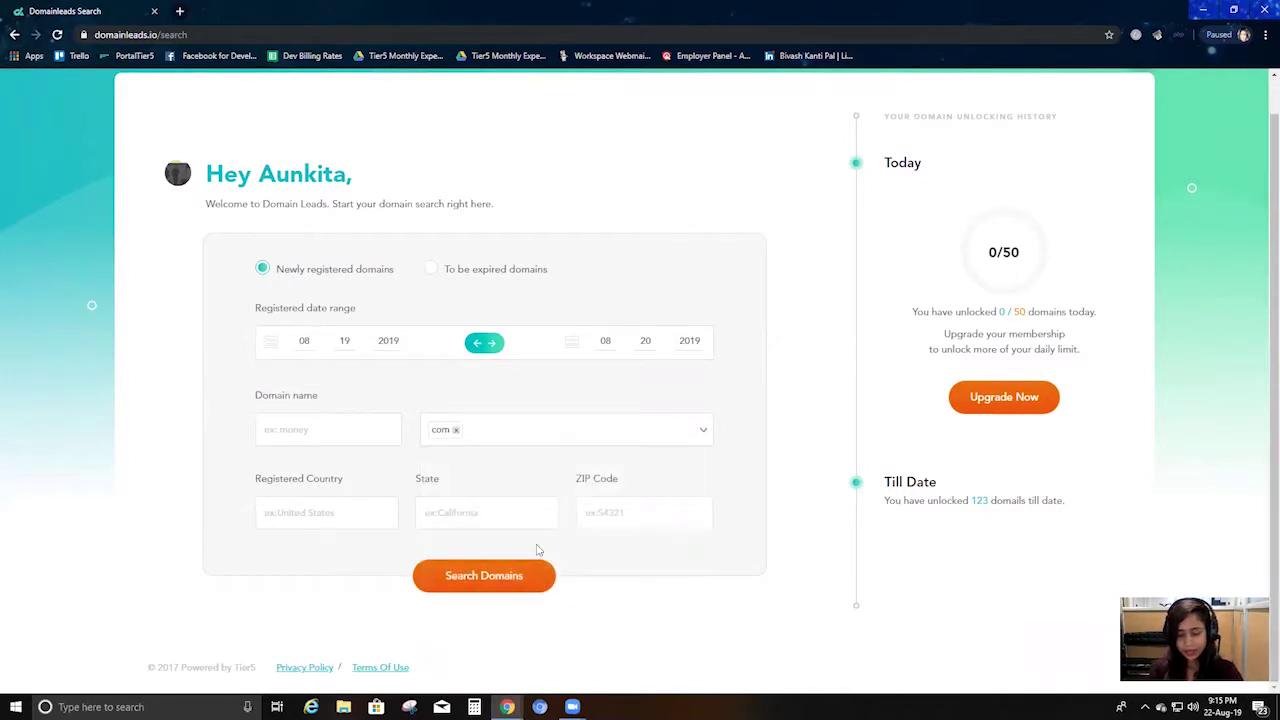
{"action": "type", "text": "united states"}
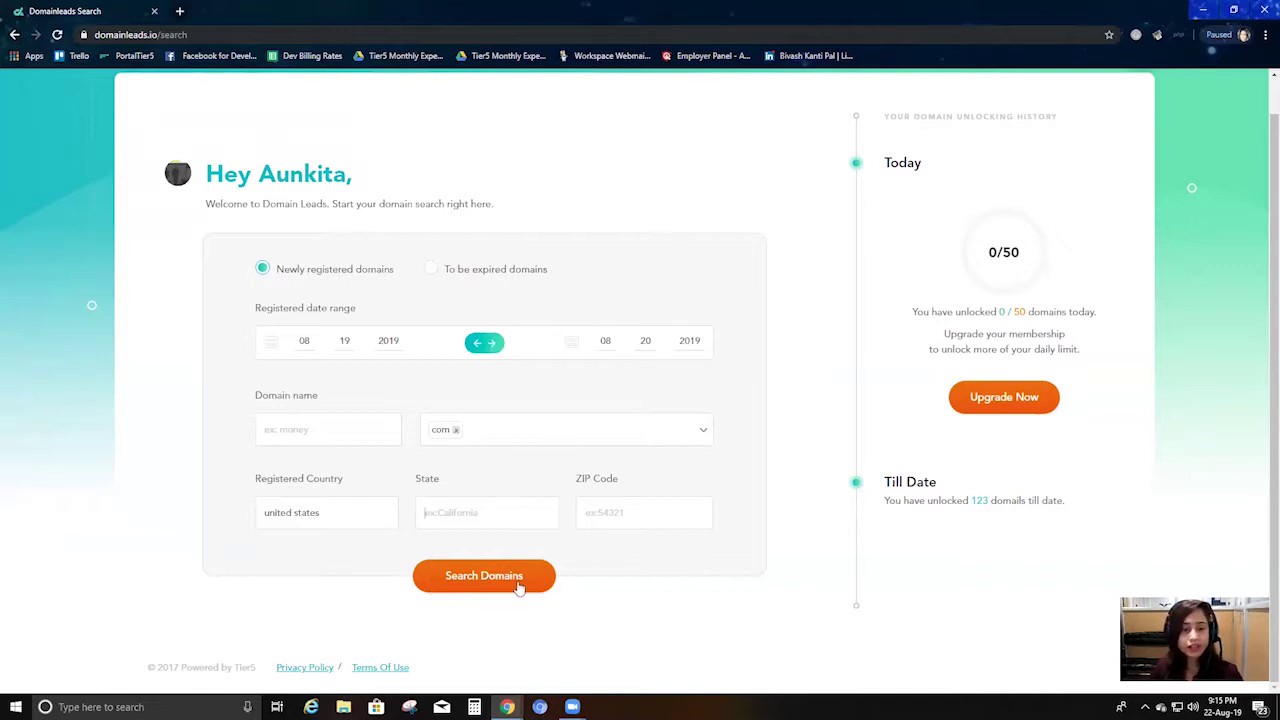
Run the search for 3631 .com leads and unlock the first two results.
{"action": "left_click", "coordinate": [517, 585]}
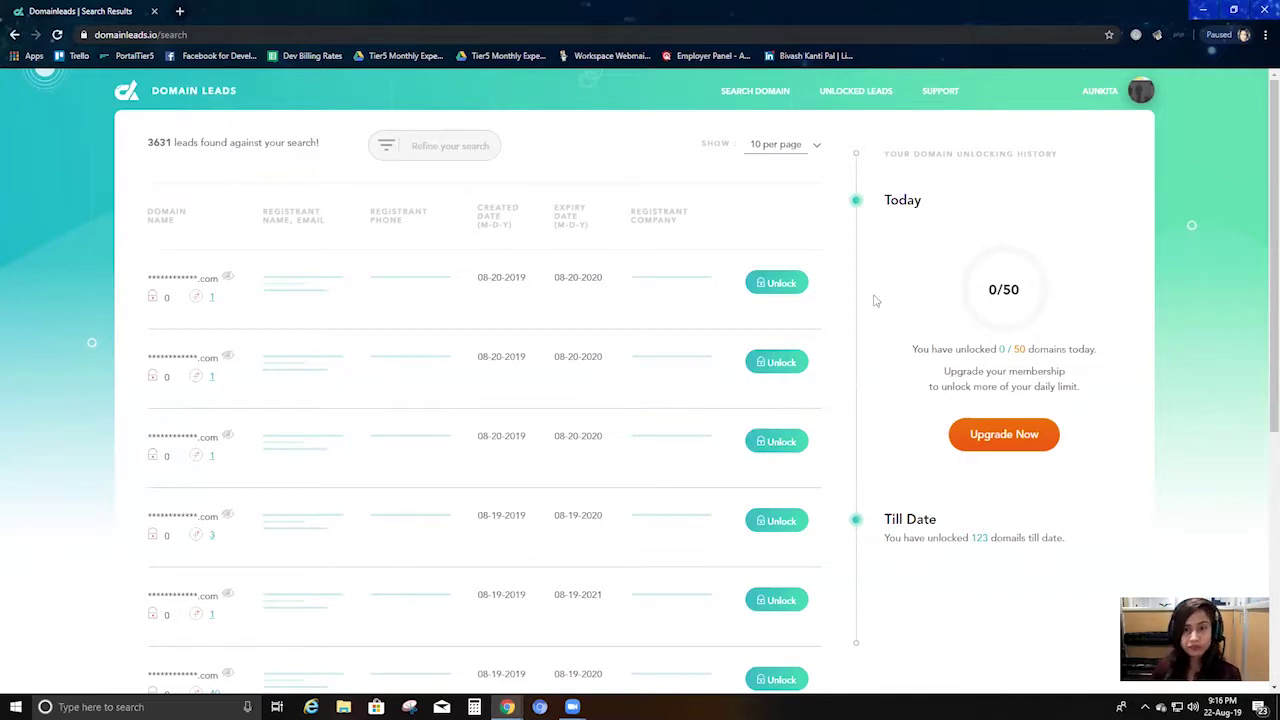
{"action": "left_click", "coordinate": [781, 284]}
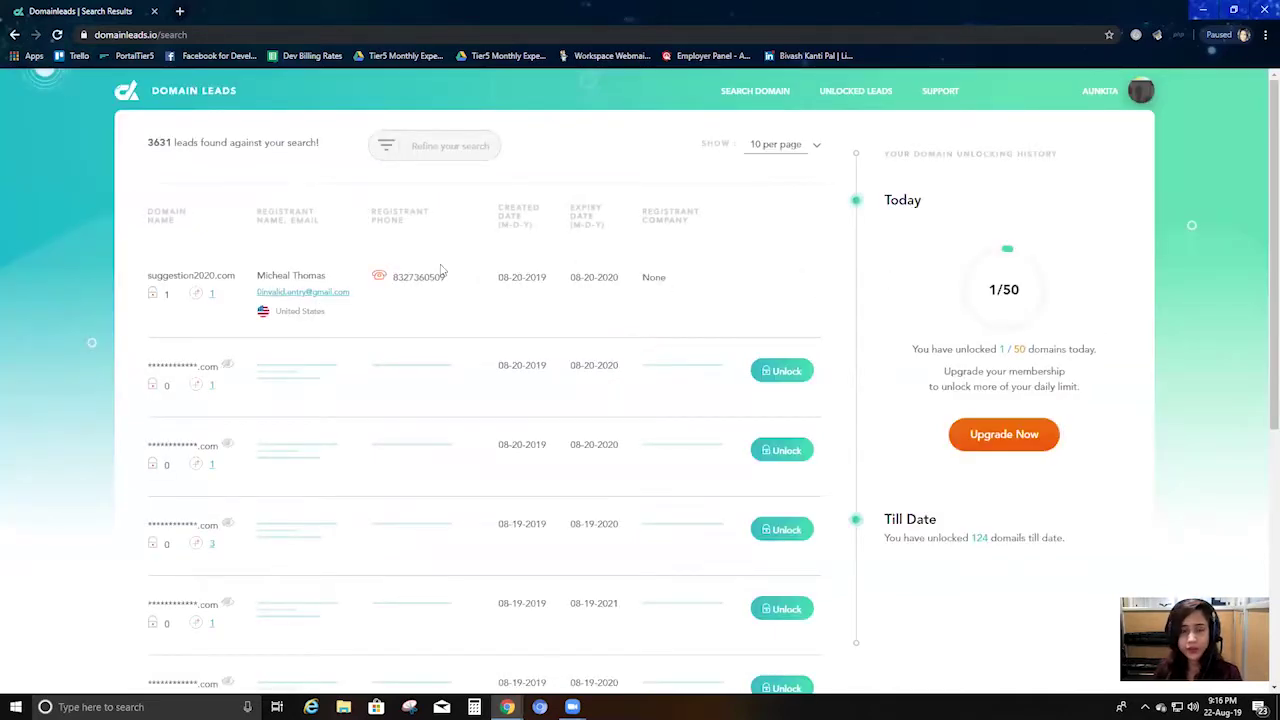
{"action": "left_click", "coordinate": [781, 372]}
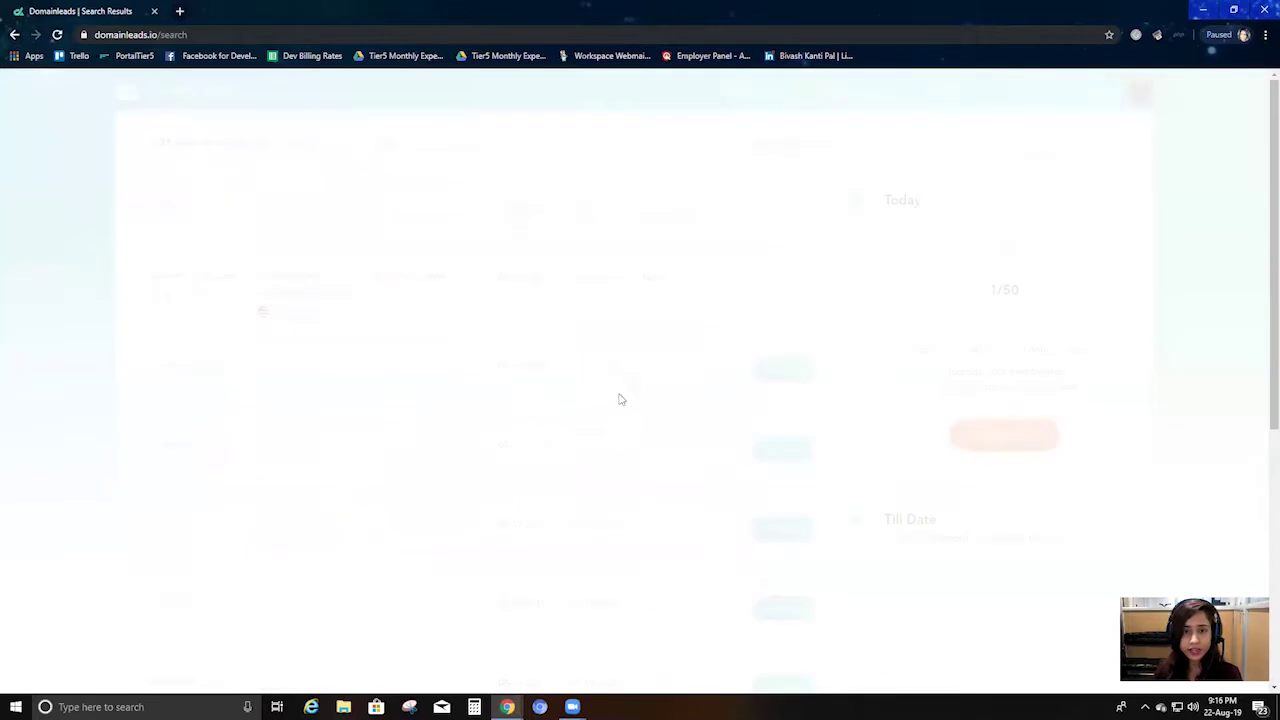
Unlock the 360sekabet.com and 14427darkstar.com leads, reaching 4/50, and highlight the first domain name.
{"action": "left_click", "coordinate": [805, 460]}
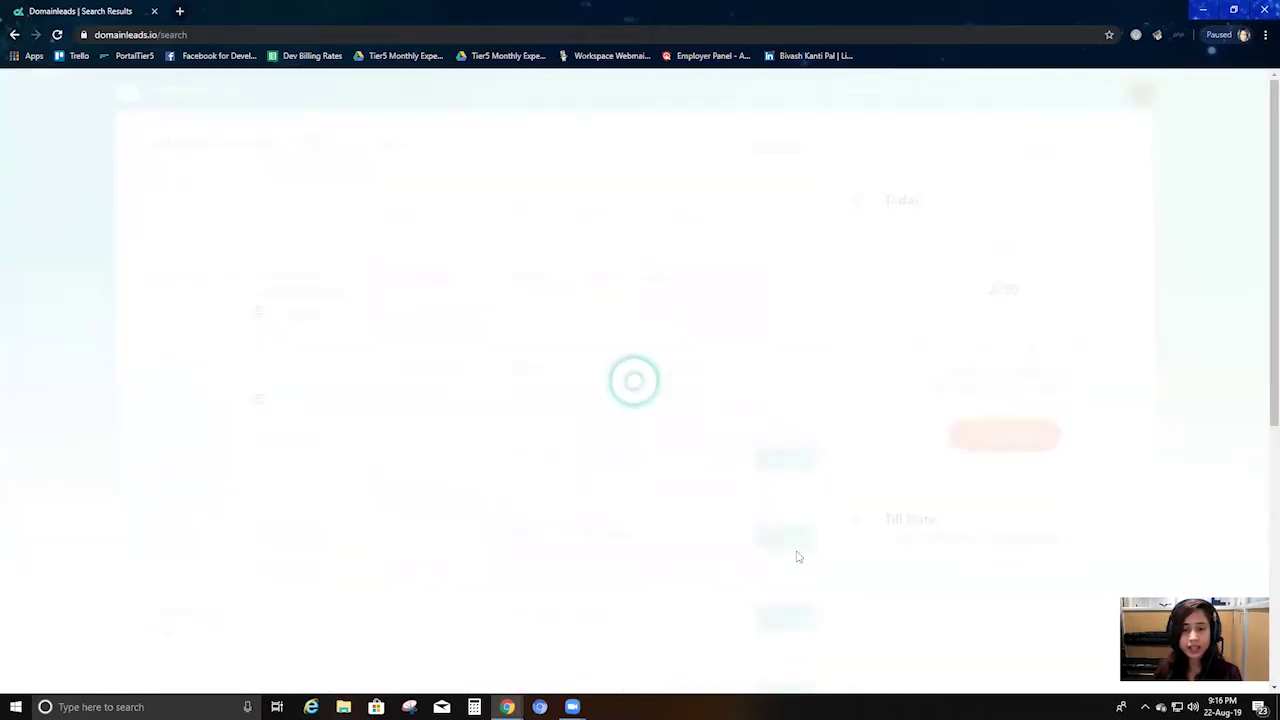
{"action": "left_click", "coordinate": [778, 541]}
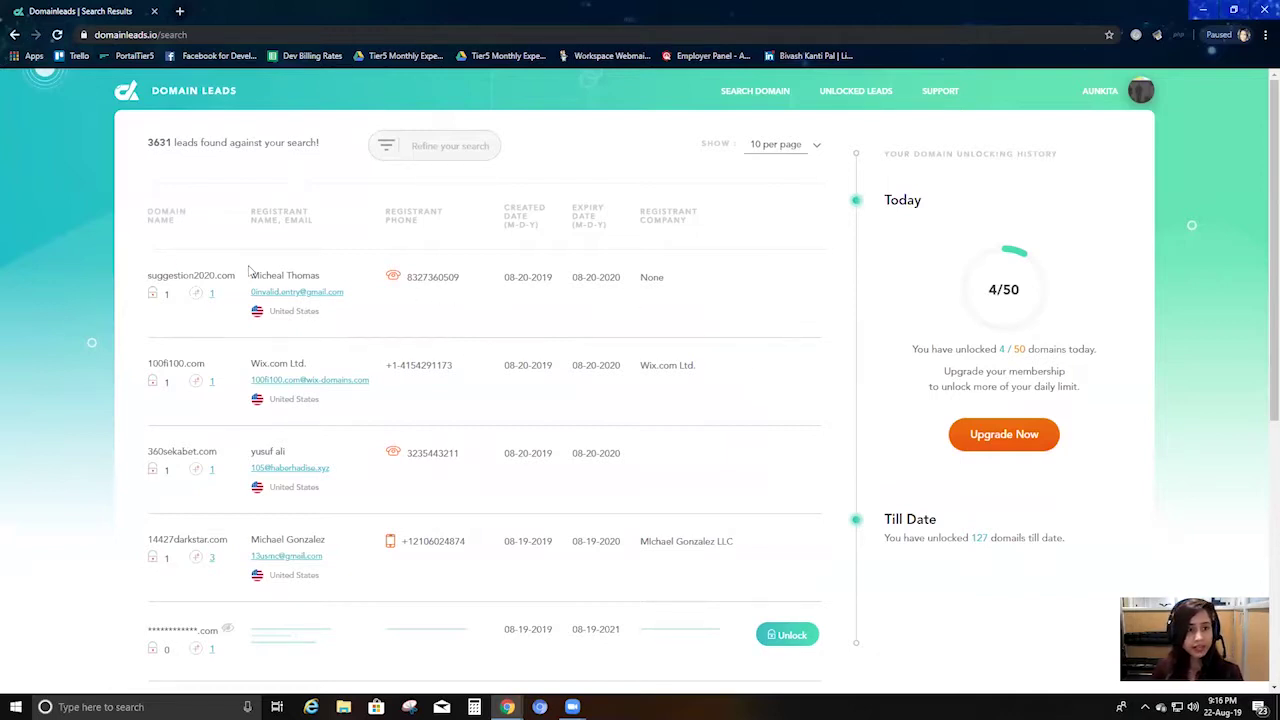
{"action": "left_click_drag", "start_coordinate": [144, 279], "coordinate": [217, 282]}
{"action": "left_click", "coordinate": [113, 316]}
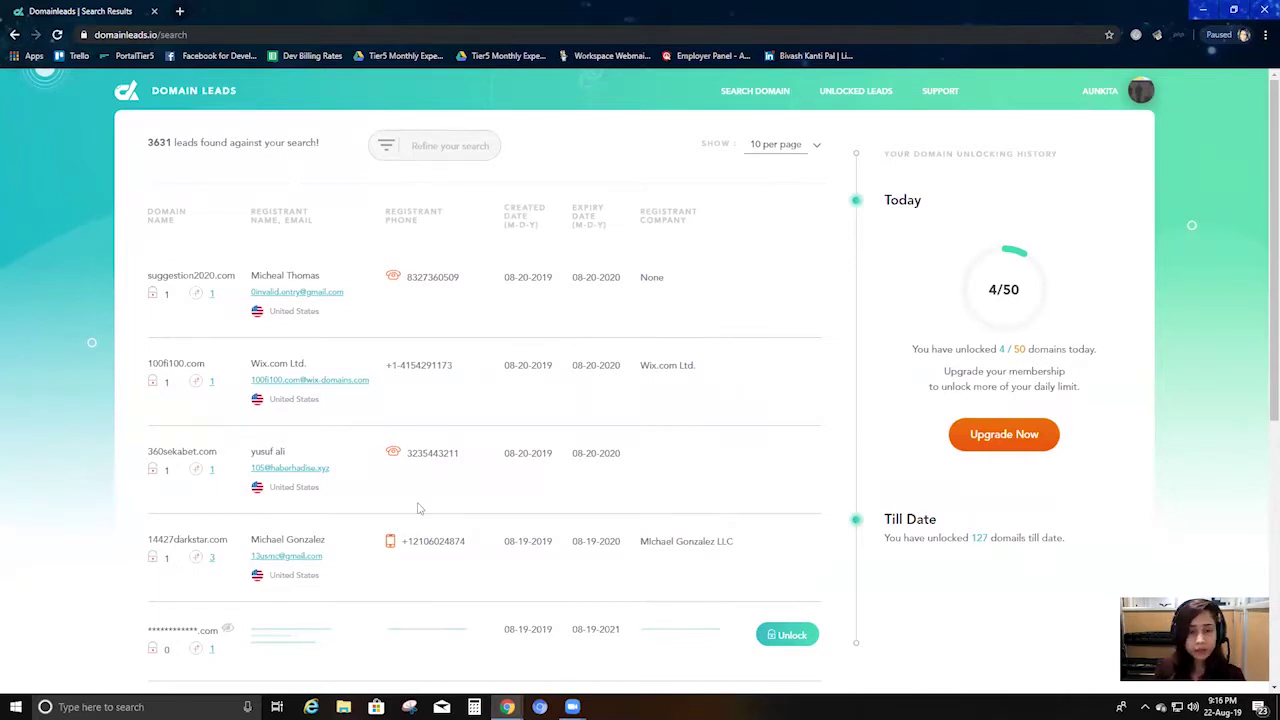
Highlight the fourth and first leads' phone numbers and the Wix.com company name.
{"action": "left_click_drag", "start_coordinate": [409, 538], "coordinate": [464, 545]}
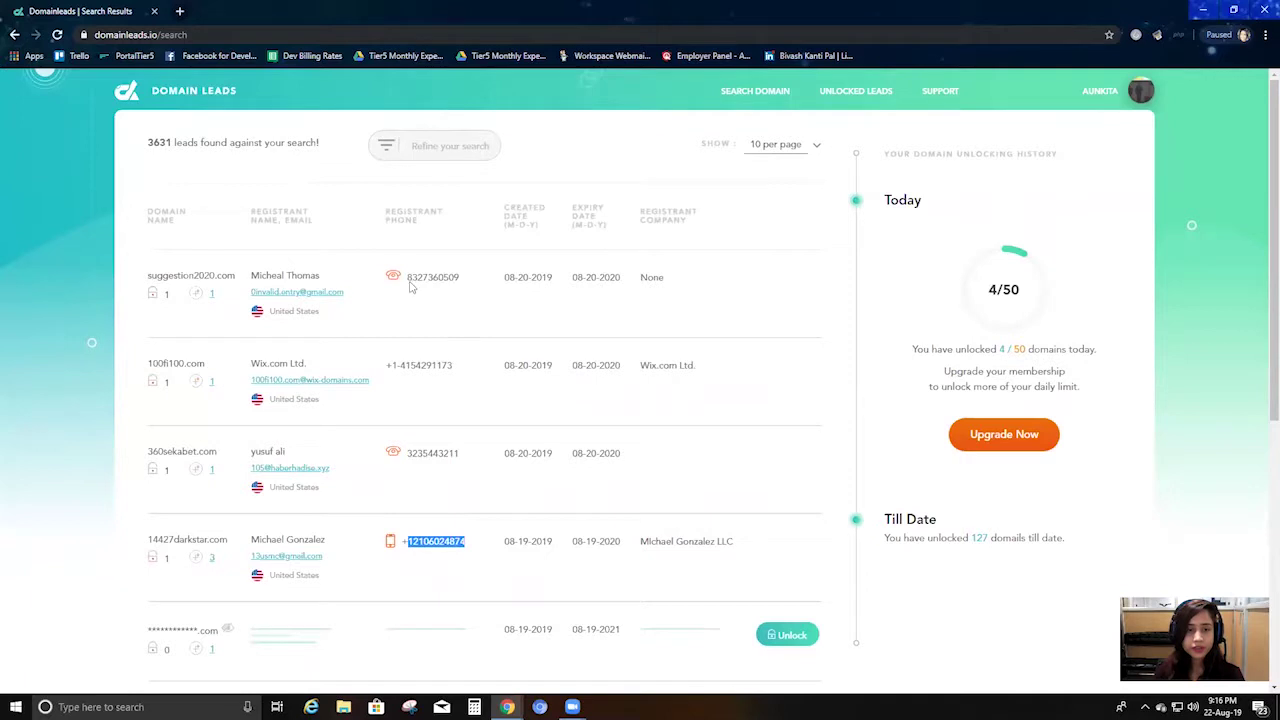
{"action": "mouse_move", "coordinate": [409, 288]}
{"action": "left_mouse_down"}
{"action": "mouse_move", "coordinate": [446, 280]}
{"action": "mouse_move", "coordinate": [388, 278]}
{"action": "left_mouse_up"}
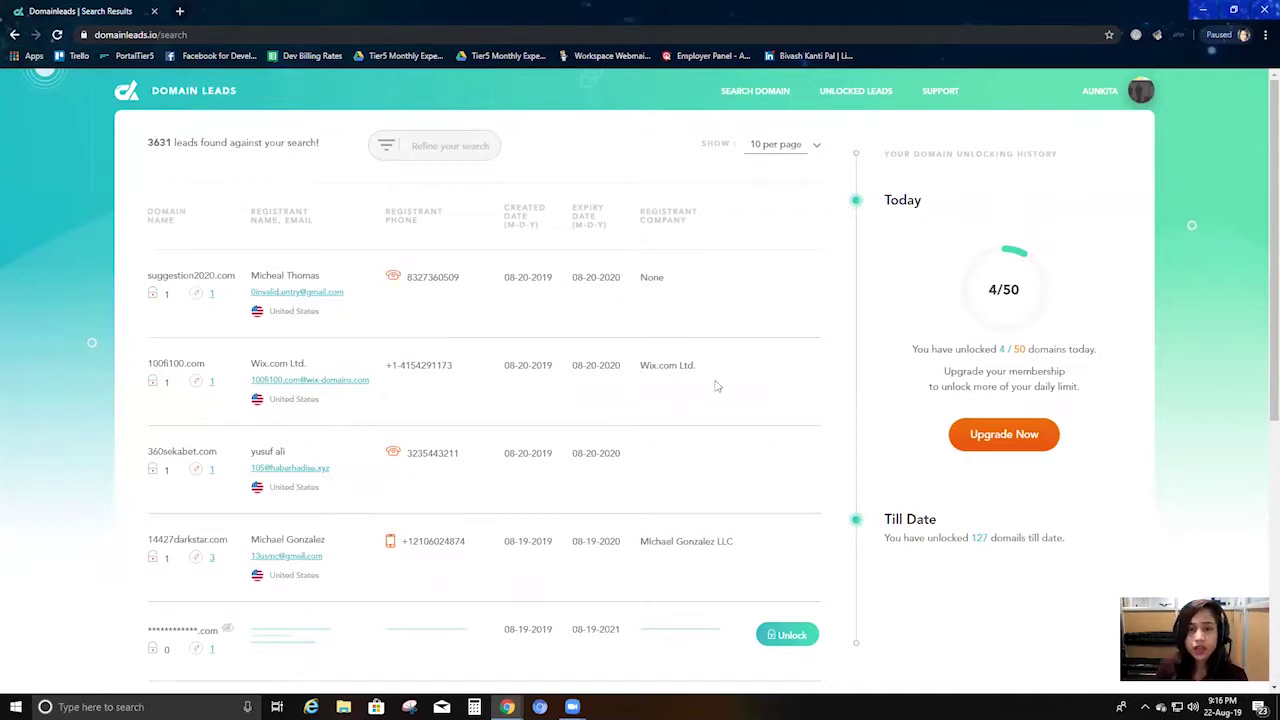
{"action": "double_click", "coordinate": [662, 366]}
{"action": "left_click", "coordinate": [704, 371]}
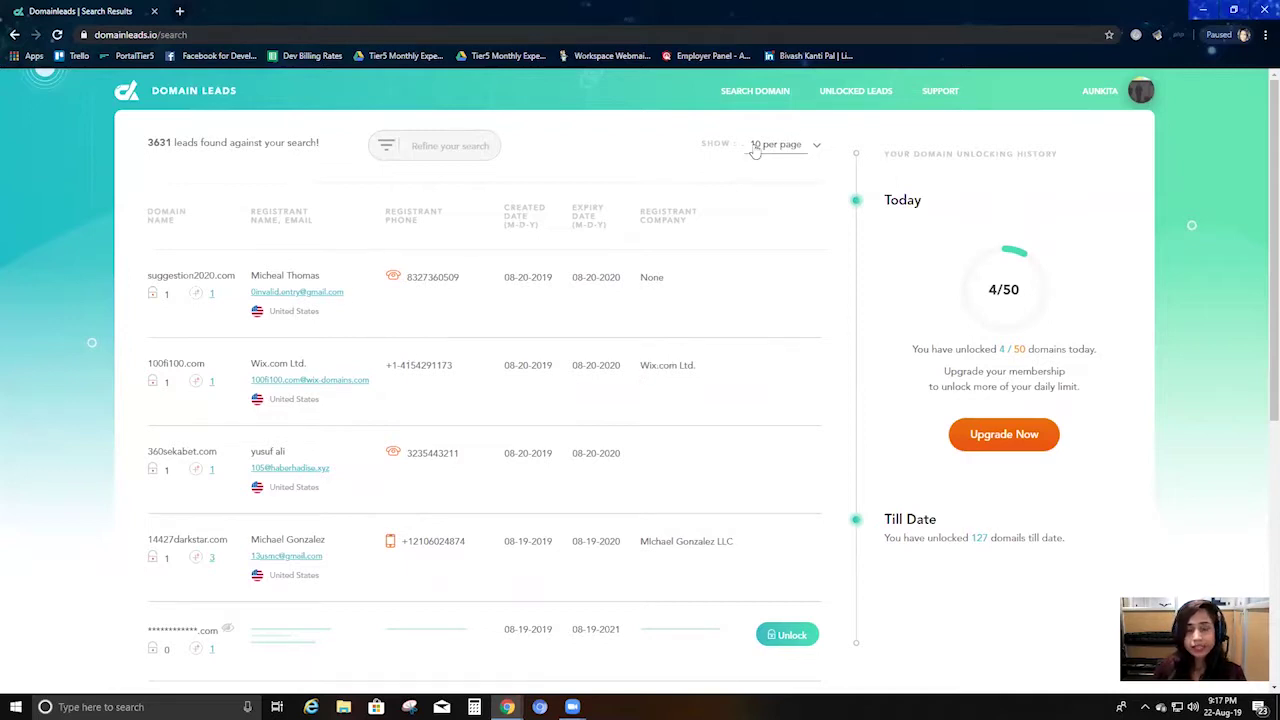
Check the per-page options unchanged, then open the 3 domains sharing 14427darkstar.com's registrant.
{"action": "left_click", "coordinate": [786, 146]}
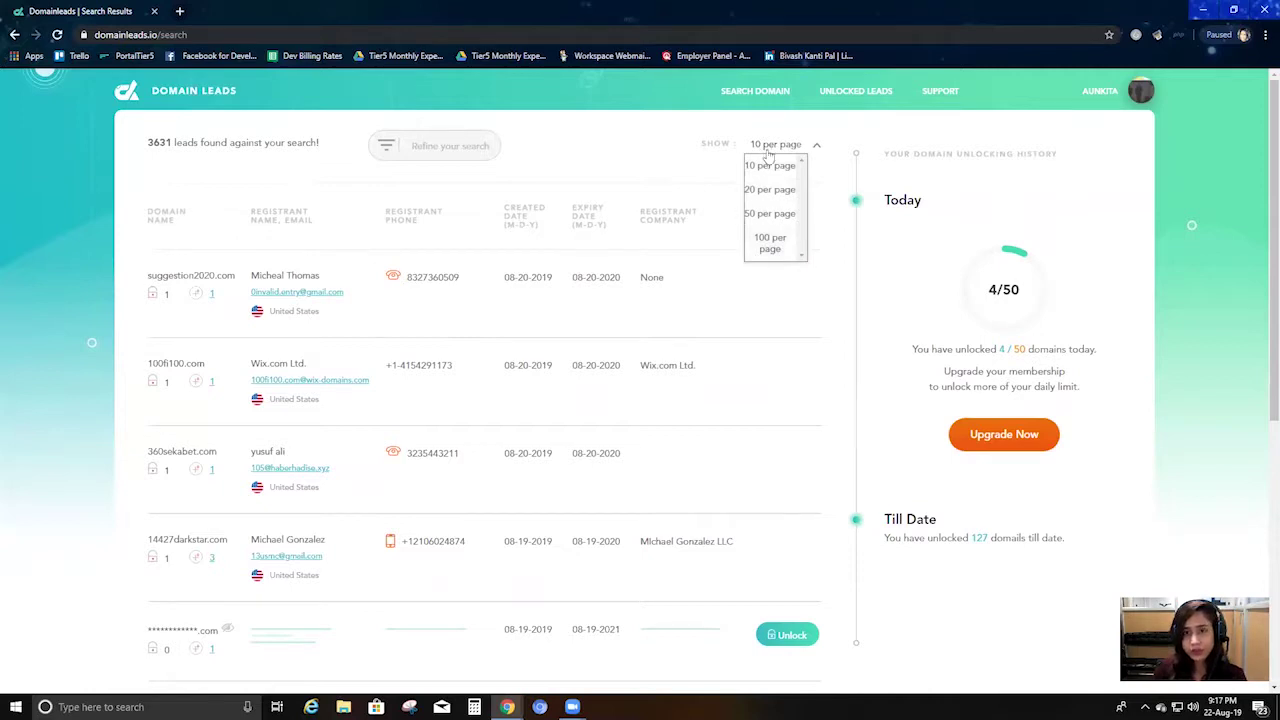
{"action": "left_click", "coordinate": [812, 146]}
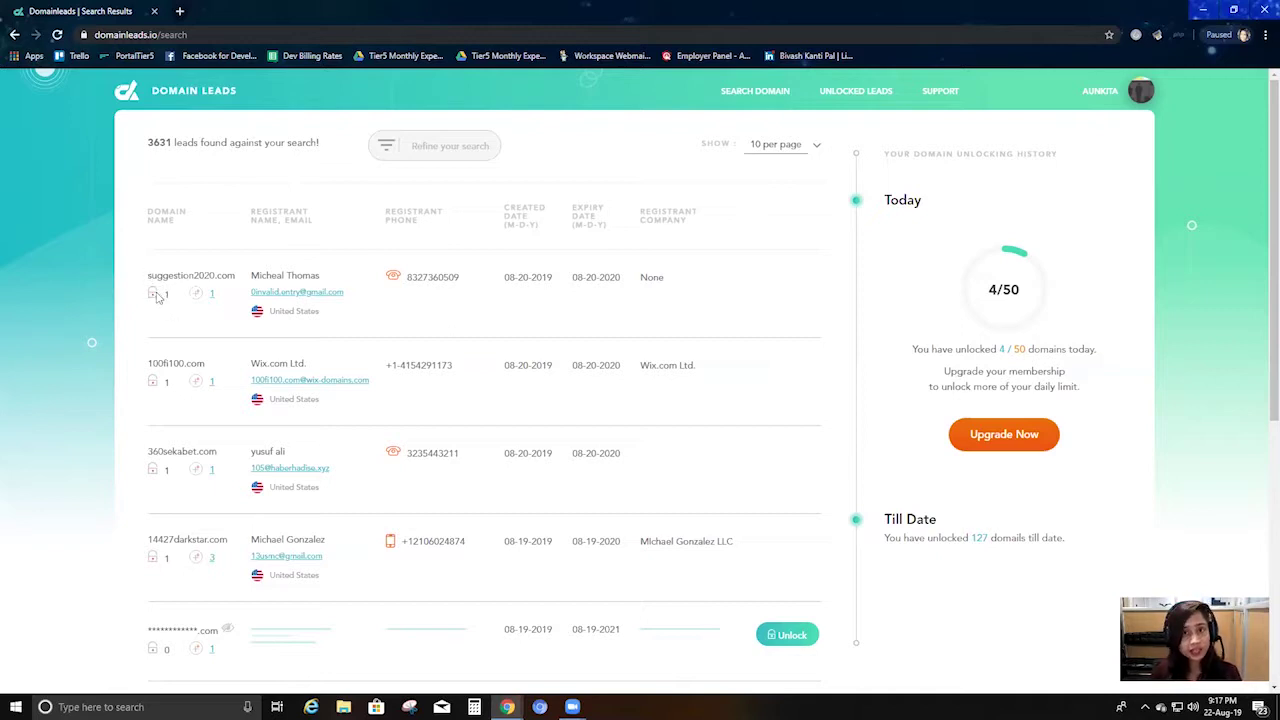
{"action": "left_click_drag", "start_coordinate": [147, 270], "coordinate": [232, 283]}
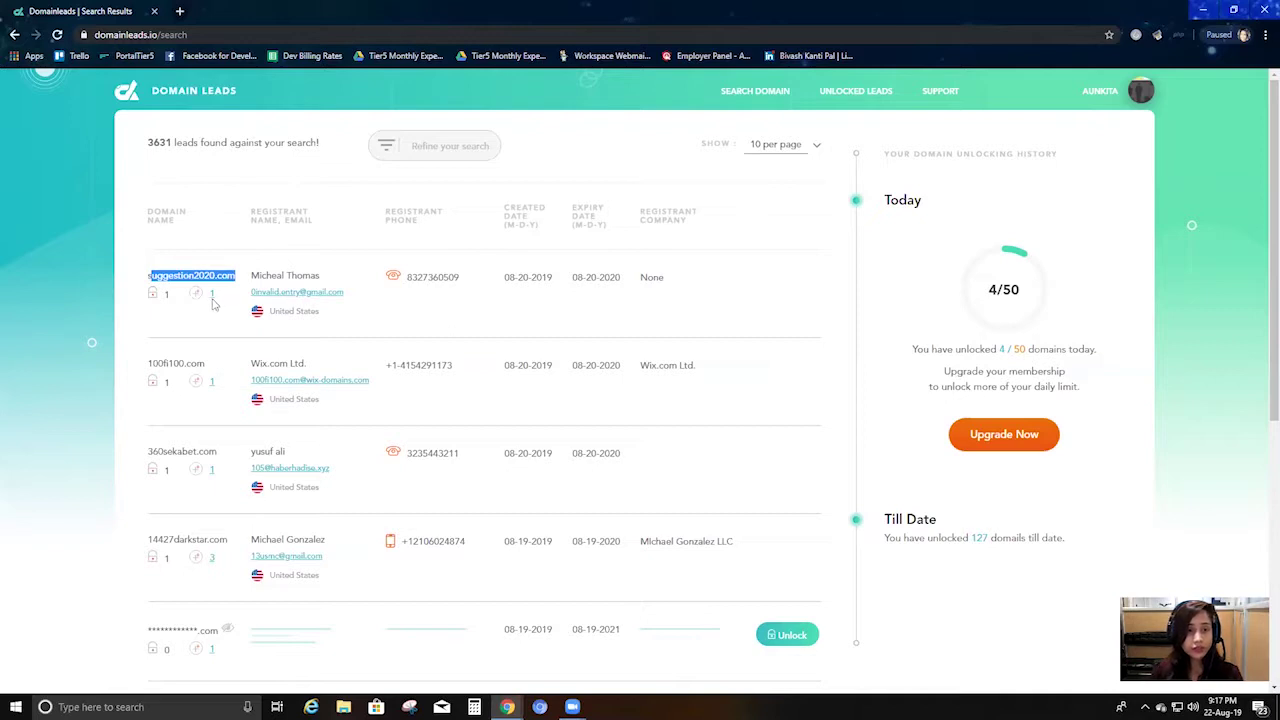
{"action": "left_click", "coordinate": [171, 305]}
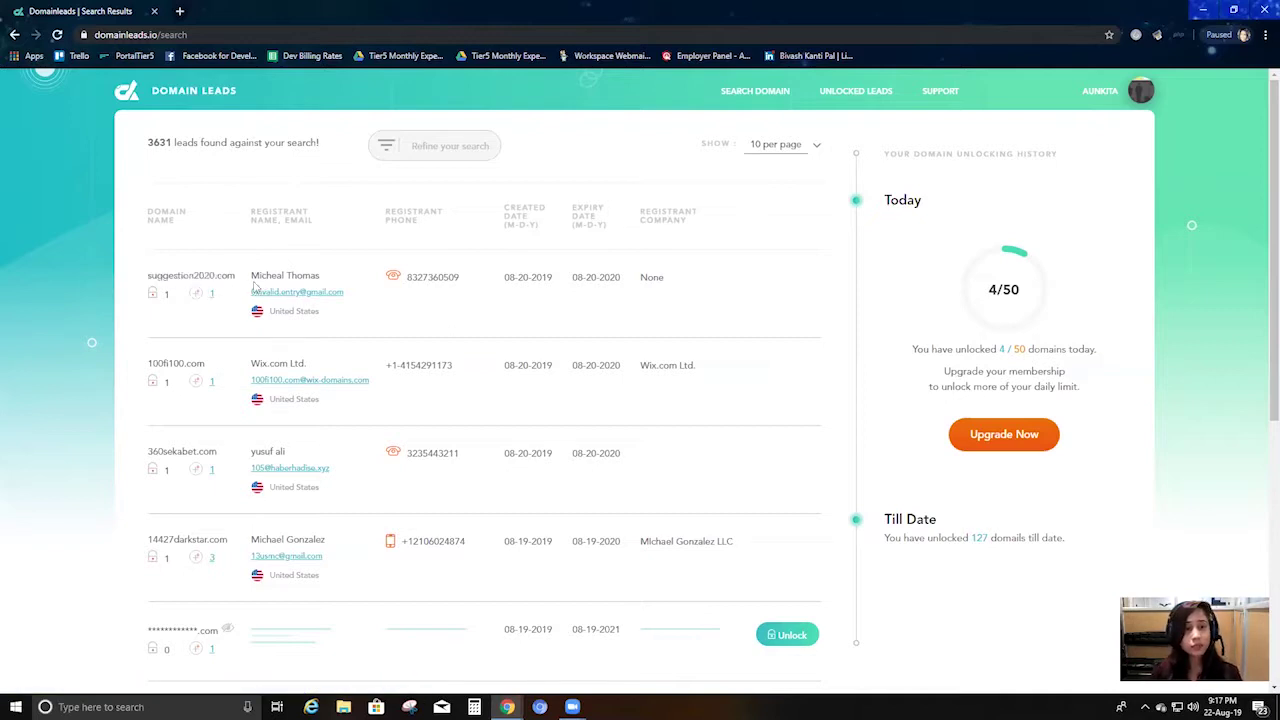
{"action": "scroll", "coordinate": [270, 360], "scroll_direction": "down", "scroll_amount": 2}
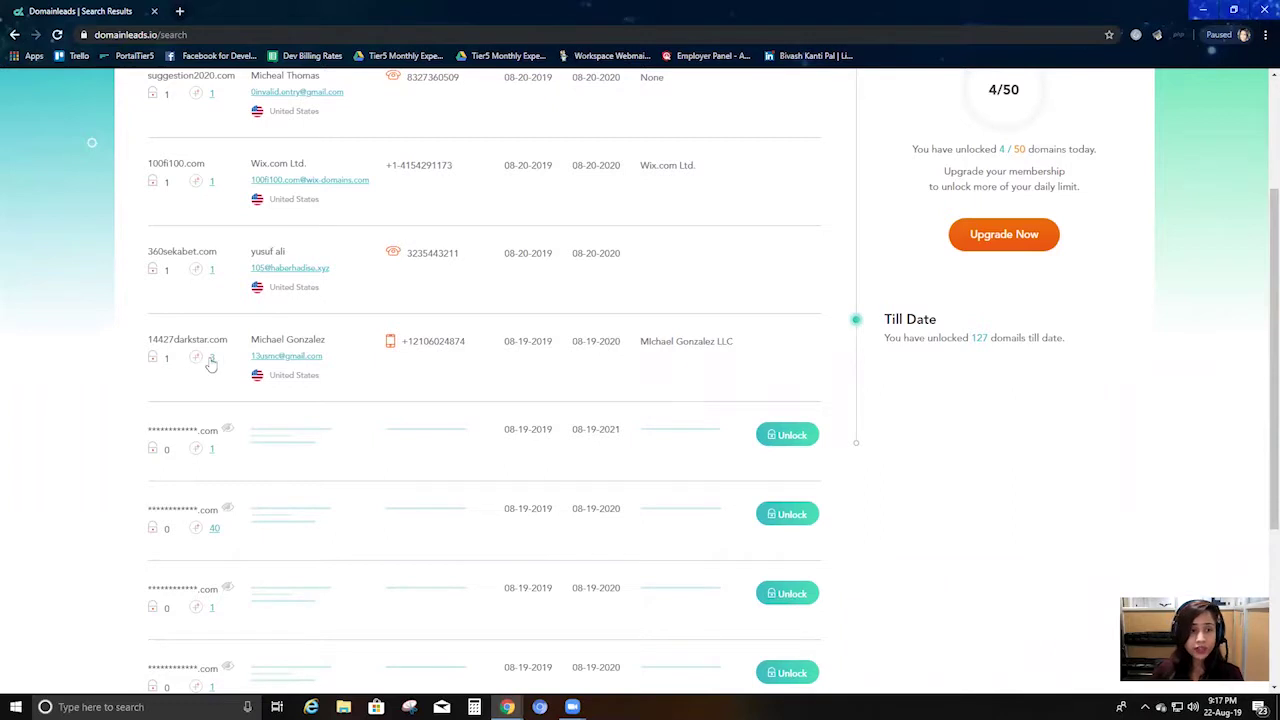
{"action": "left_click", "coordinate": [211, 357]}
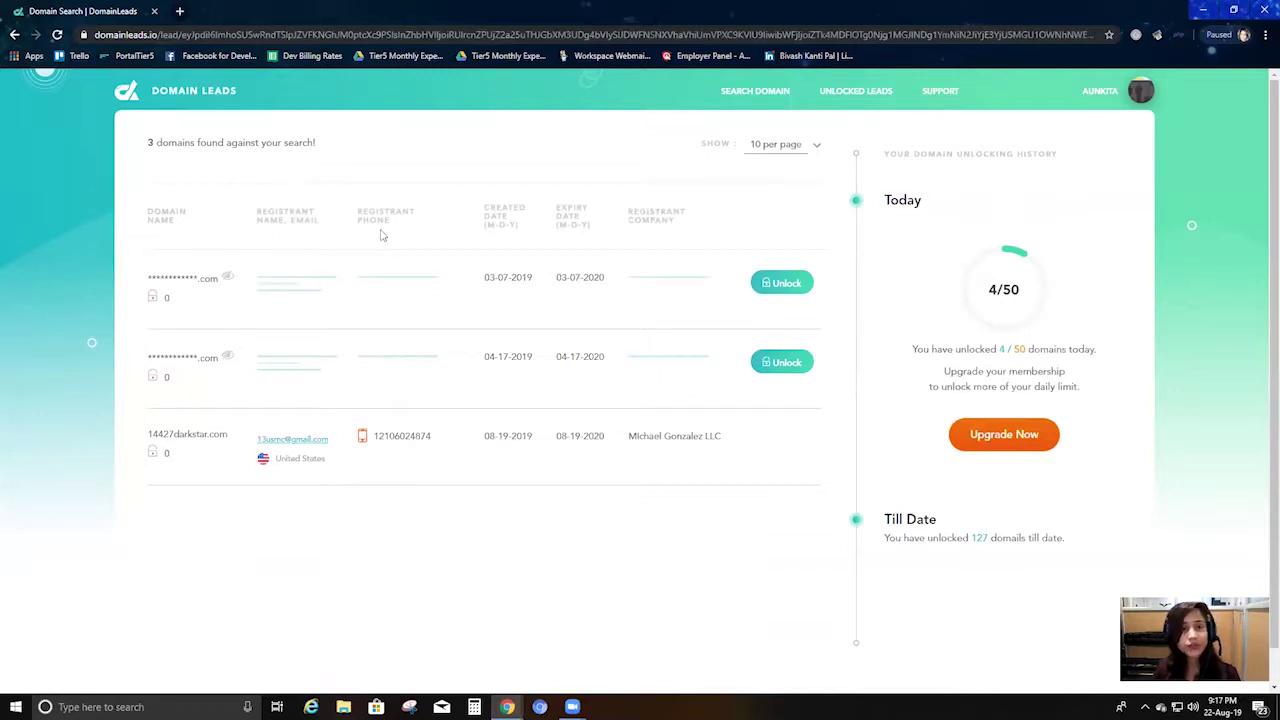
Unlock the two locked related domains, raising the count to 6/50, and return to results.
{"action": "left_click", "coordinate": [779, 288]}
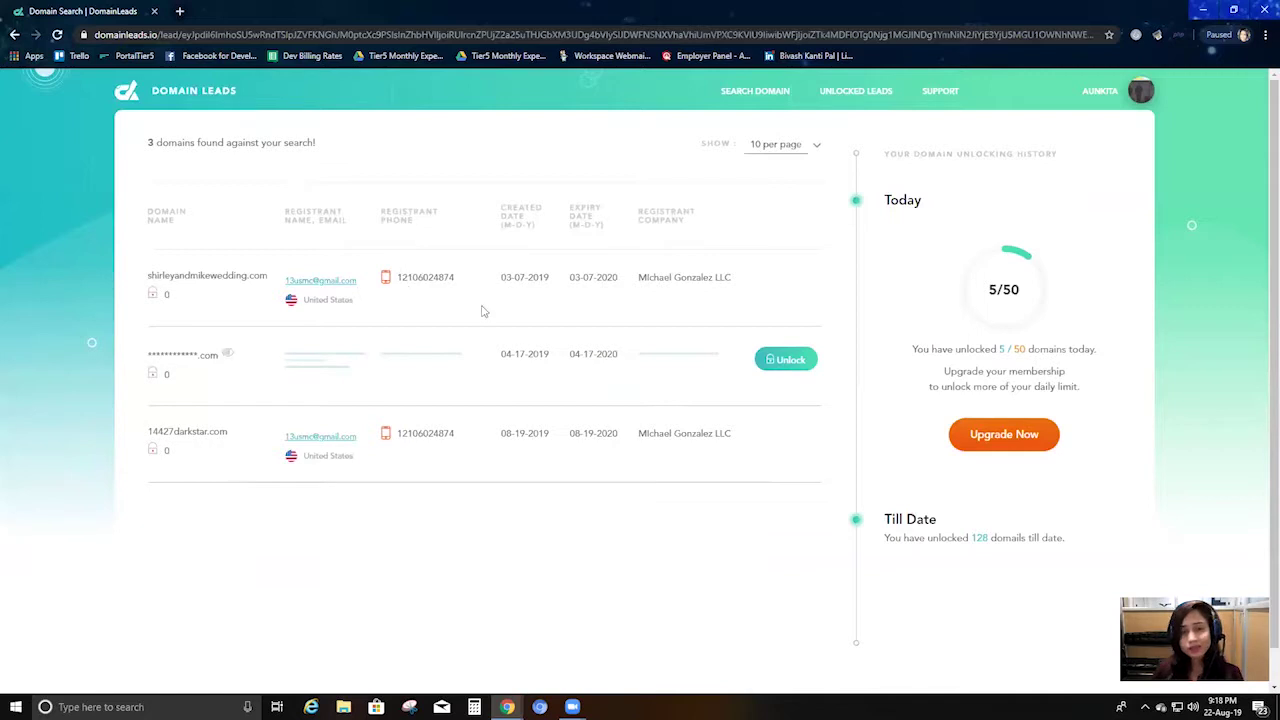
{"action": "left_click", "coordinate": [786, 360]}
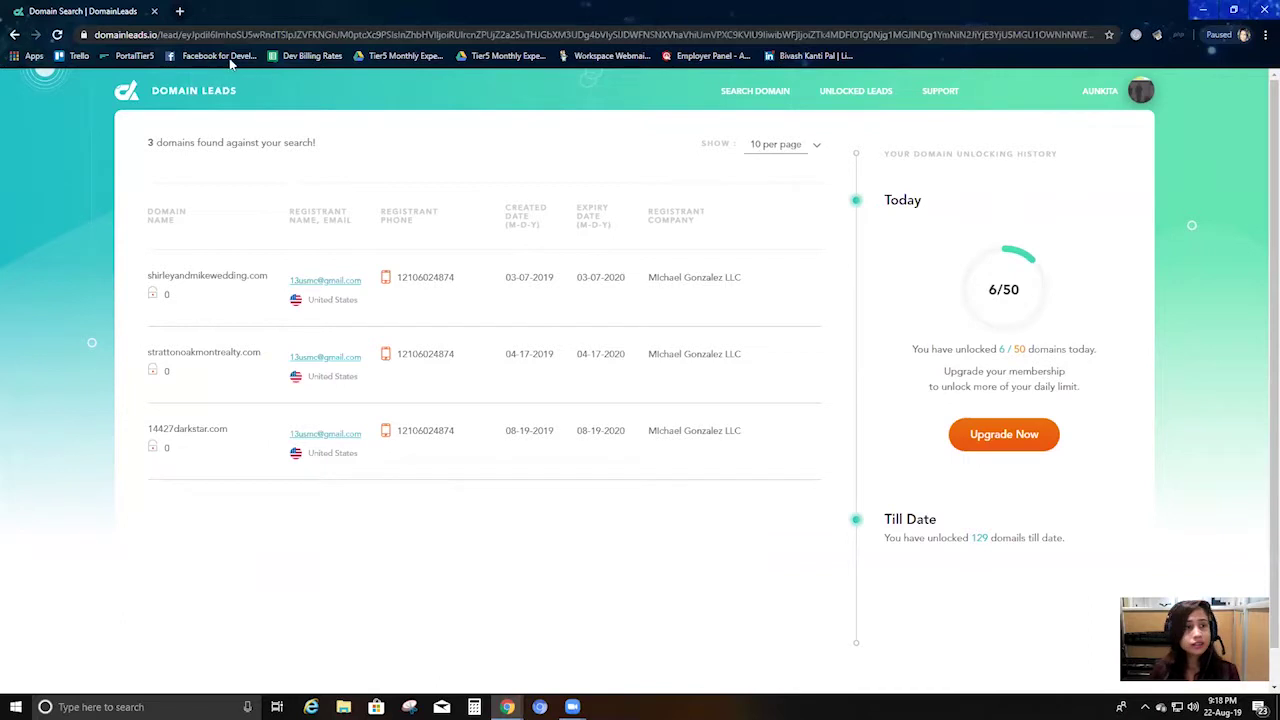
{"action": "left_click", "coordinate": [12, 35]}
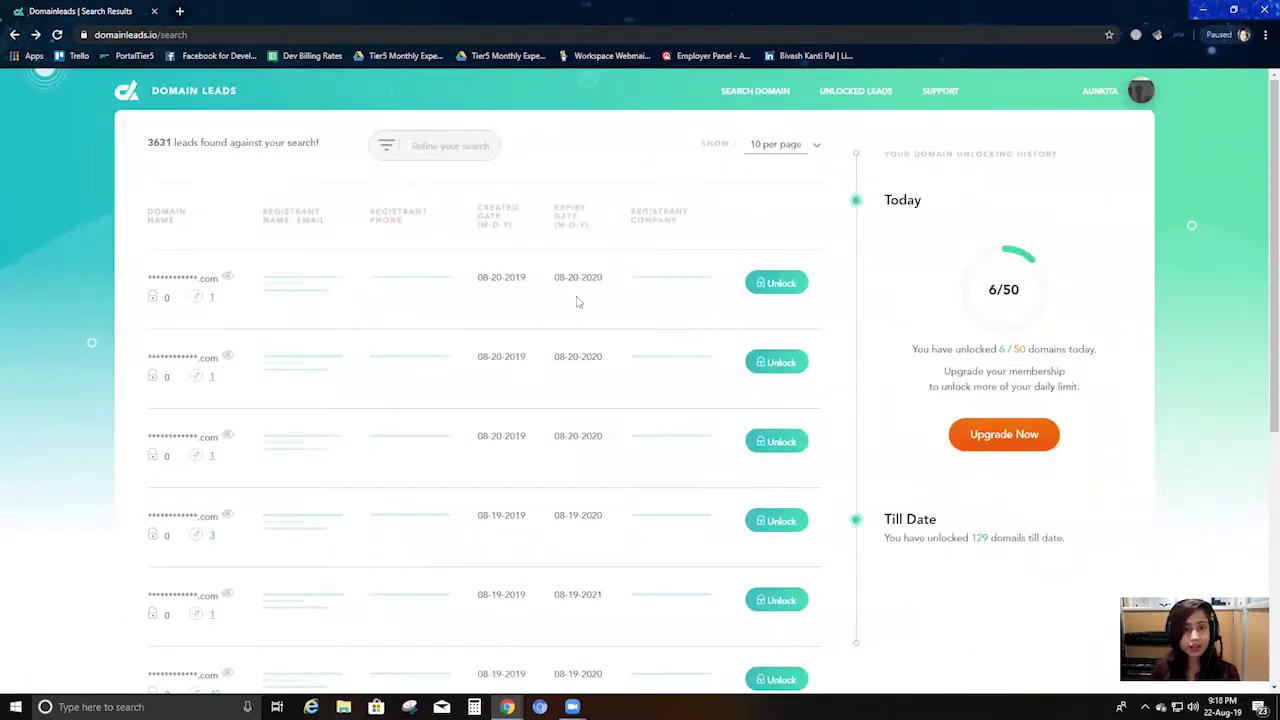
Unlock the top four search results again, bringing today's count to 10/50, and open refine-search.
{"action": "scroll", "coordinate": [428, 360], "scroll_direction": "down", "scroll_amount": 5}
{"action": "scroll", "coordinate": [650, 335], "scroll_direction": "up", "scroll_amount": 5}
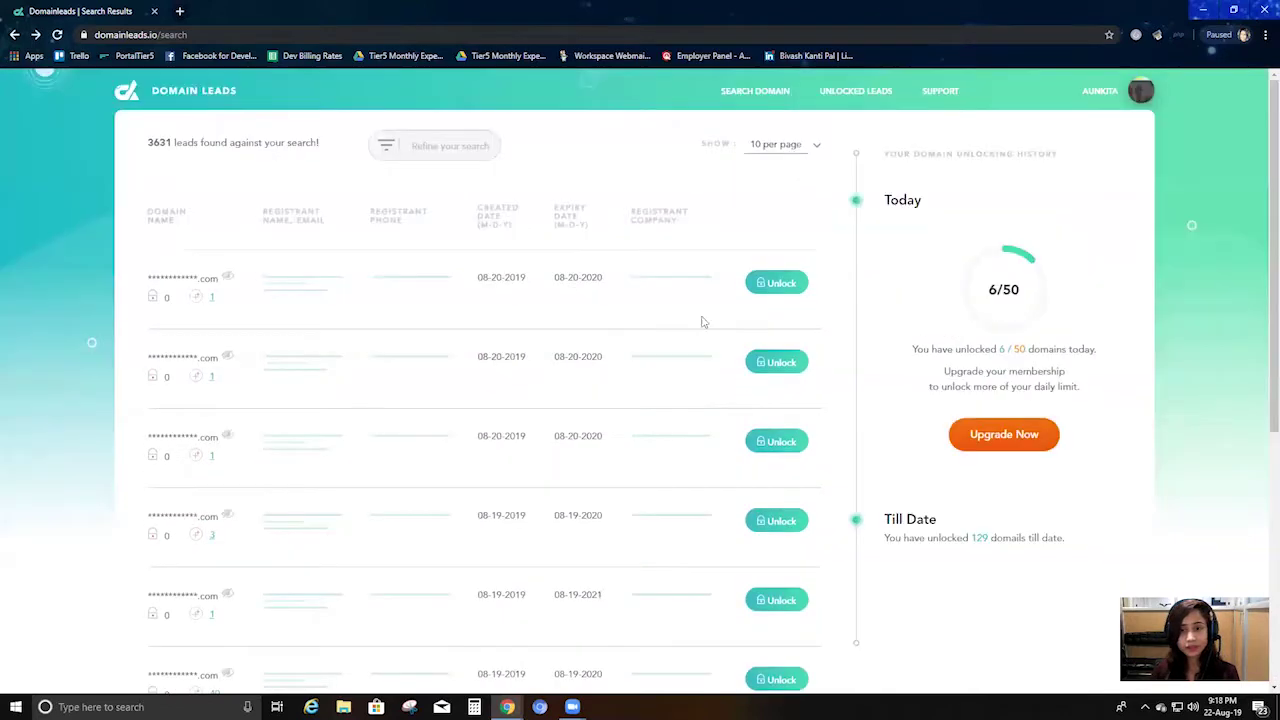
{"action": "left_click", "coordinate": [764, 284]}
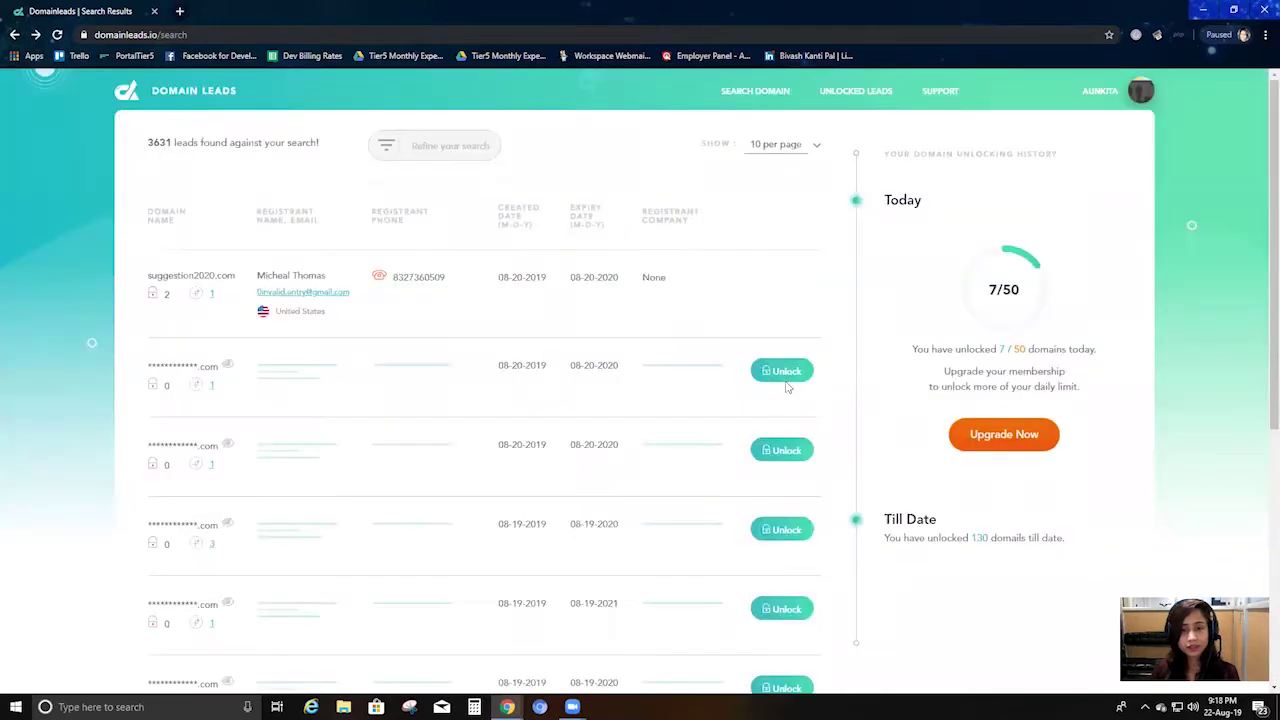
{"action": "left_click", "coordinate": [779, 372]}
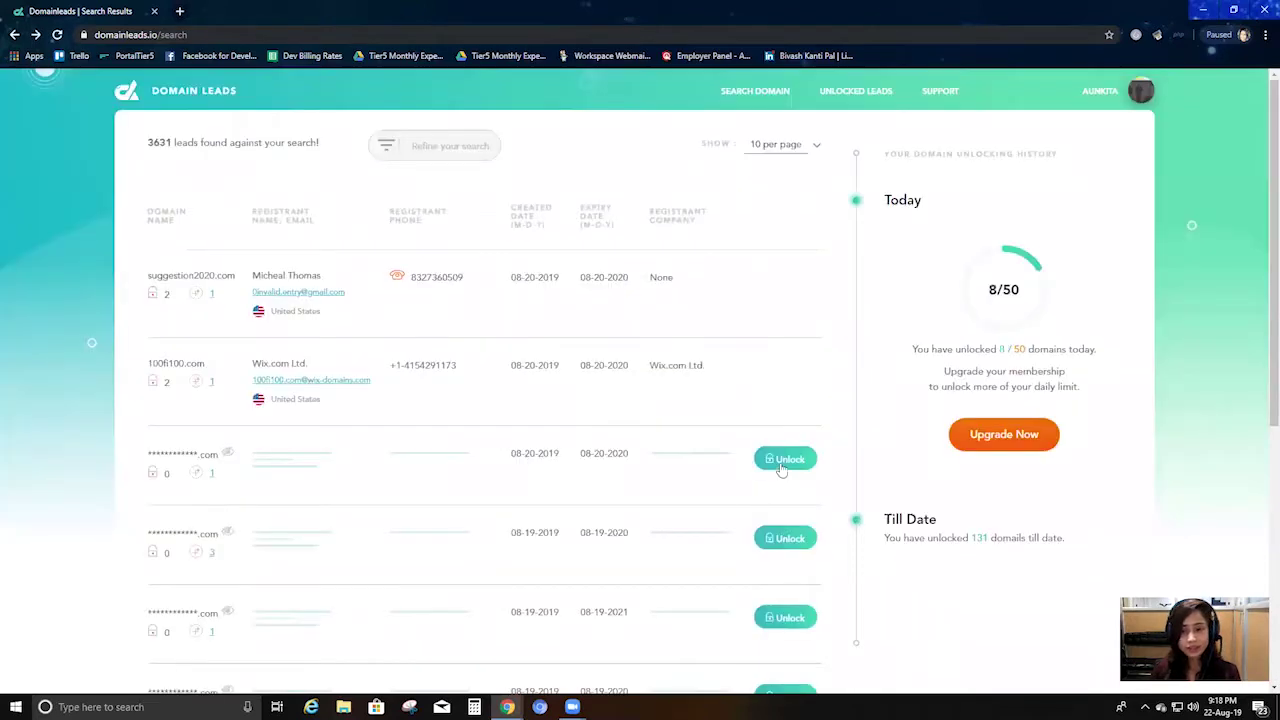
{"action": "left_click", "coordinate": [779, 463]}
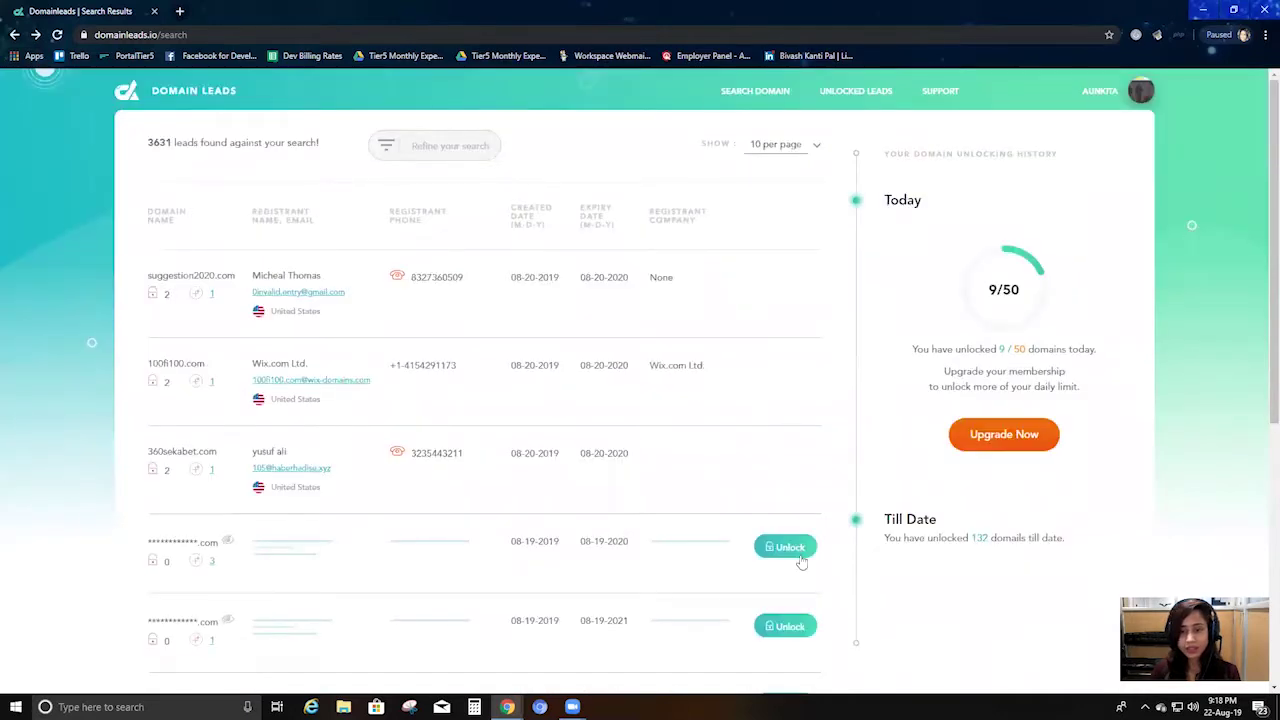
{"action": "left_click", "coordinate": [799, 556]}
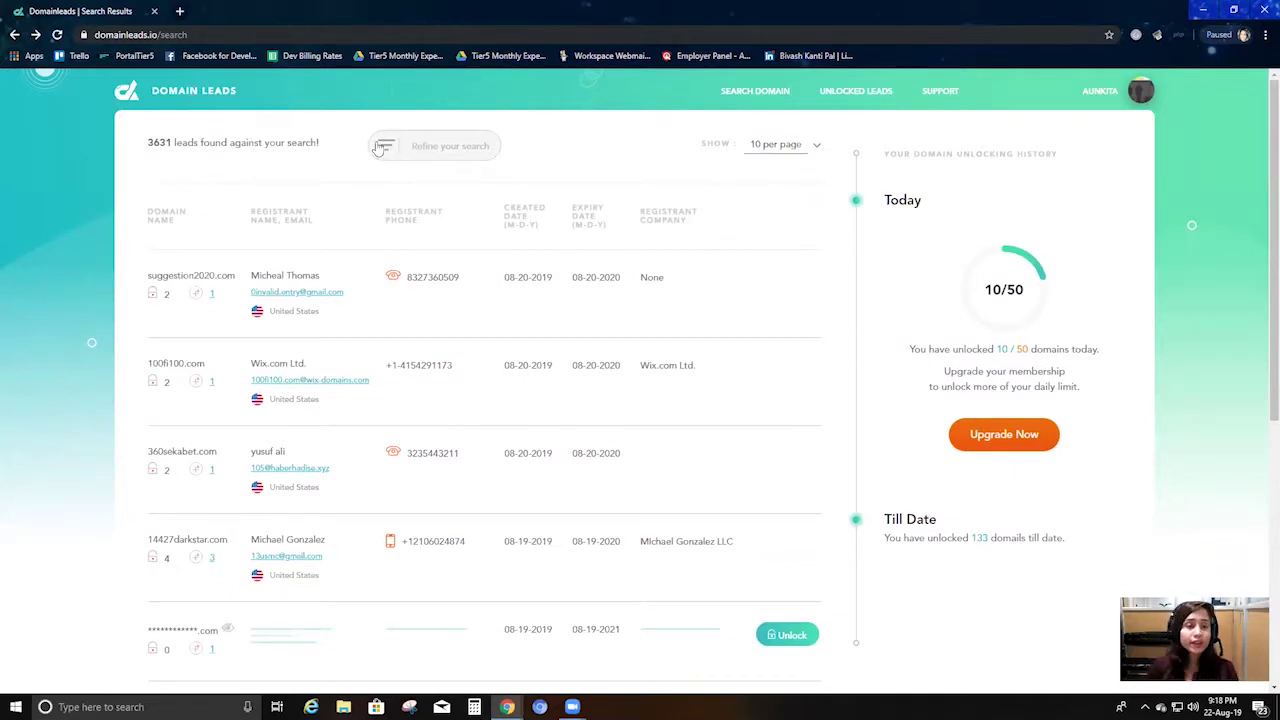
{"action": "left_click", "coordinate": [386, 147]}
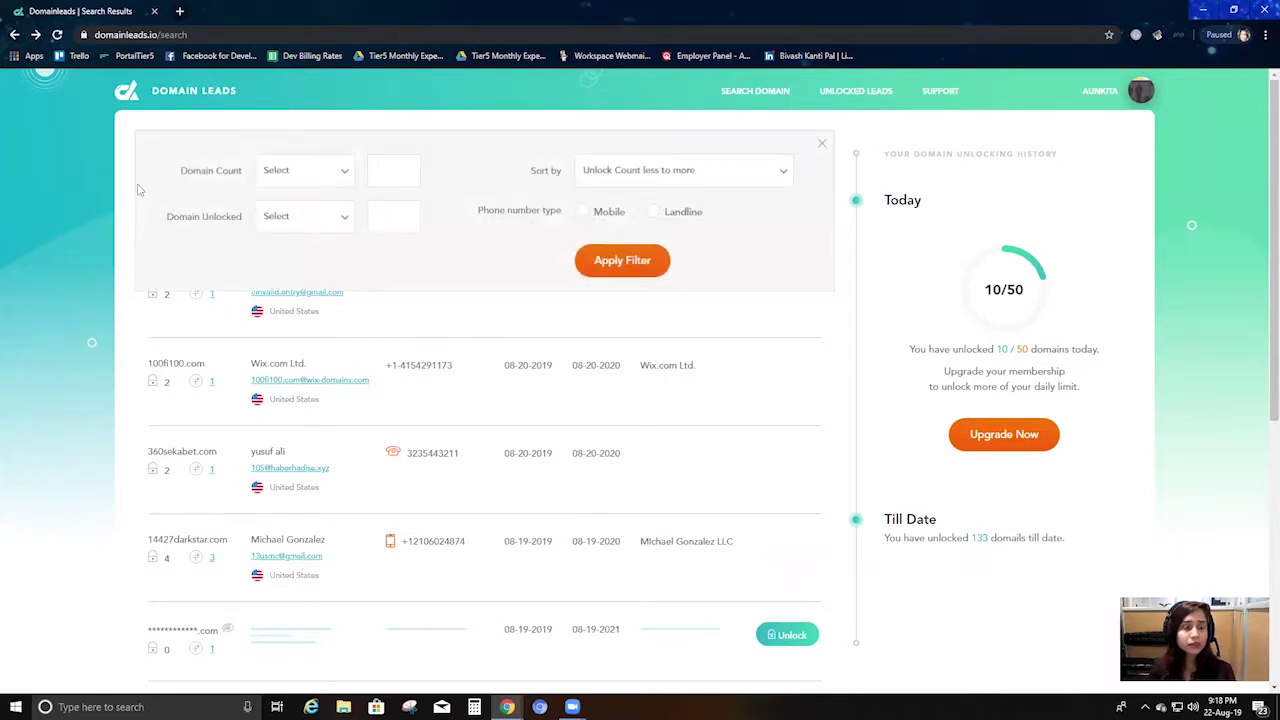
Filter the leads to a domain count greater than 3, leaving 1218 leads found.
{"action": "left_click", "coordinate": [287, 174]}
{"action": "left_click", "coordinate": [300, 170]}
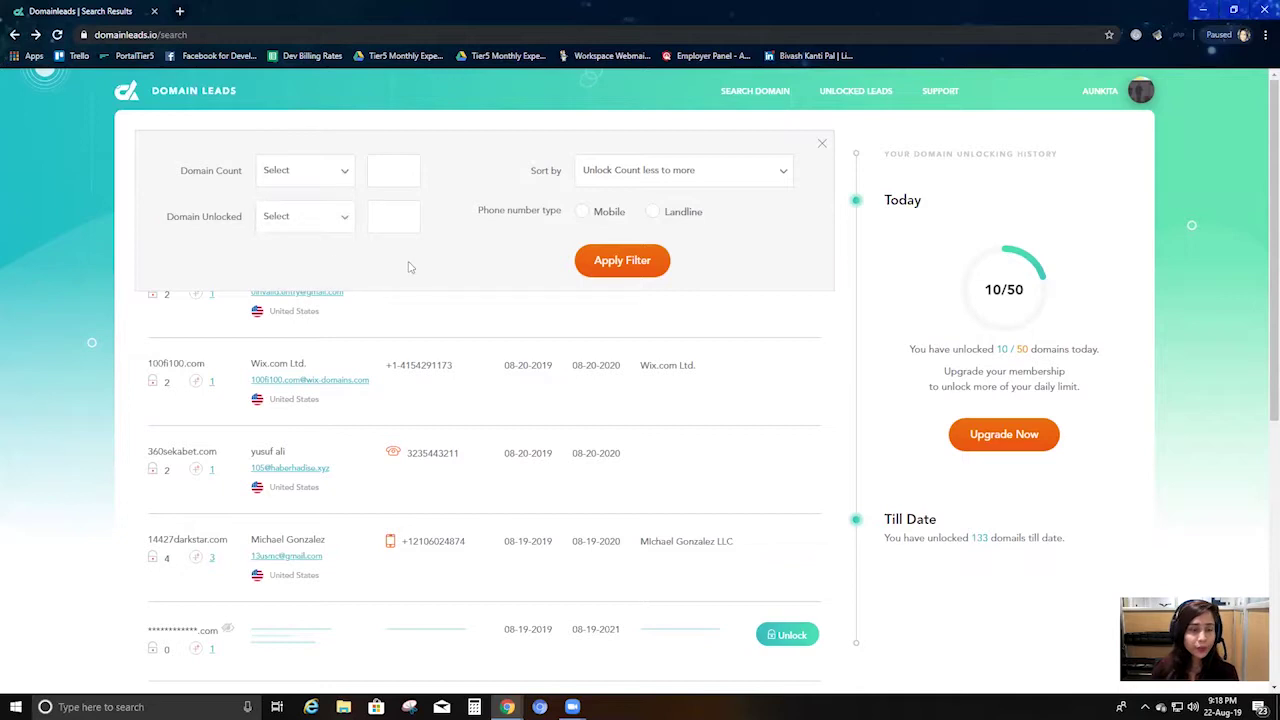
{"action": "left_click", "coordinate": [309, 174]}
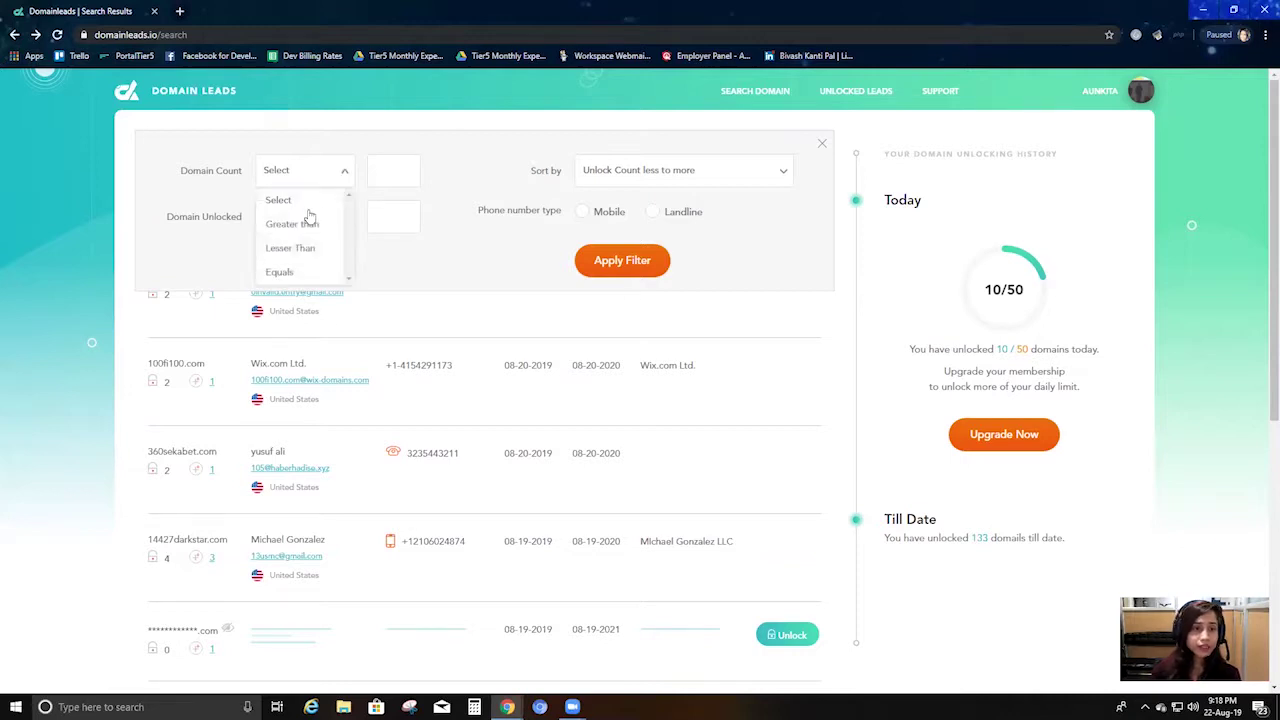
{"action": "left_click", "coordinate": [293, 224]}
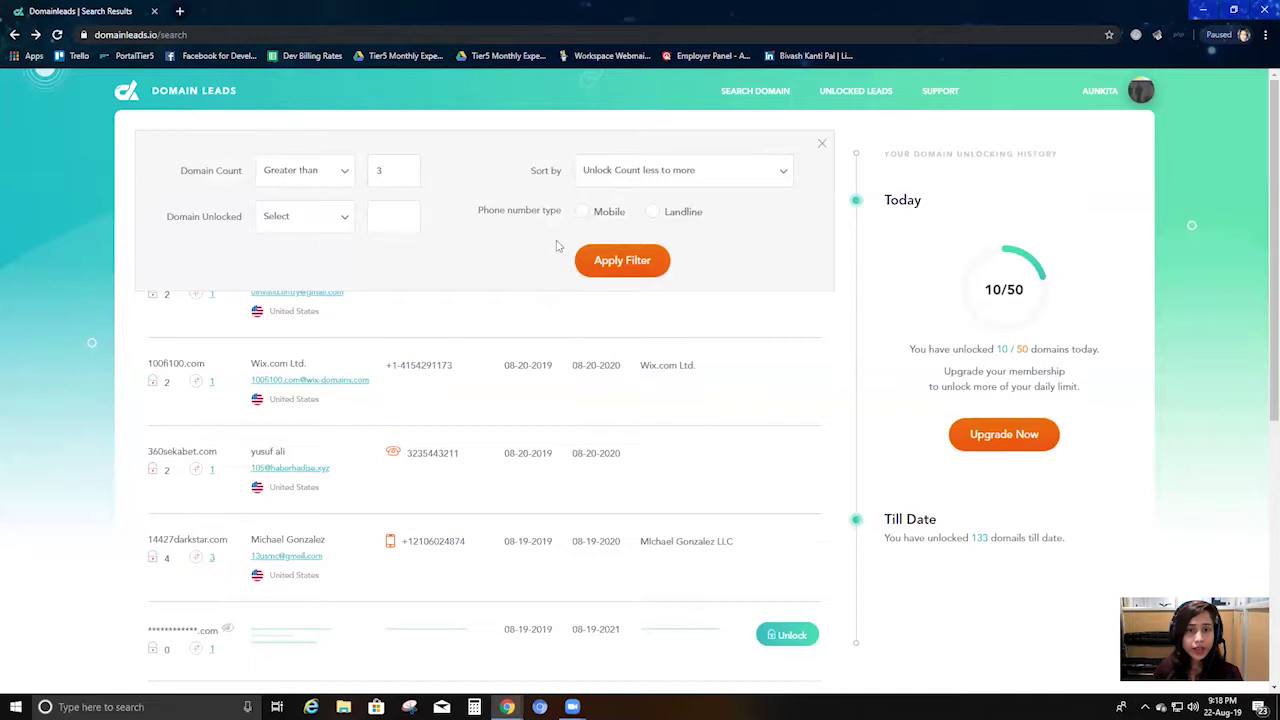
{"action": "left_click", "coordinate": [624, 262]}
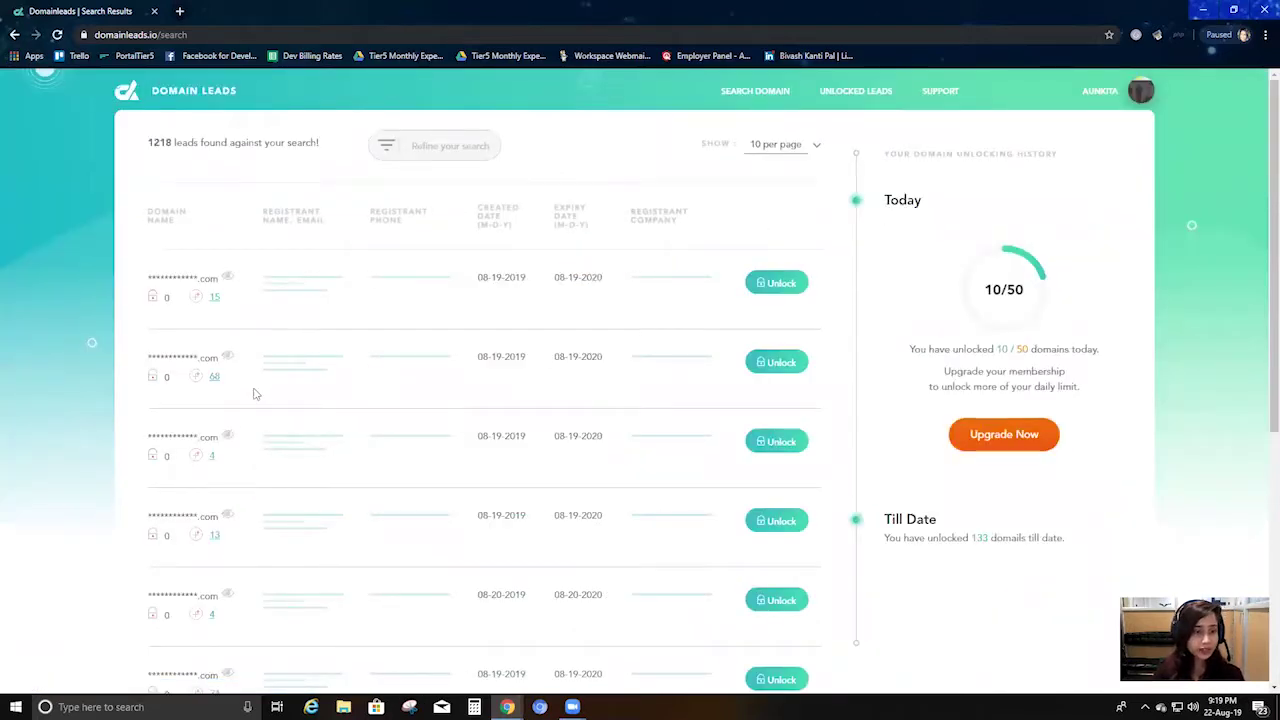
Unlock the top filtered lead, highimpulz.com (today's count 11/50), and reopen the refine-search filters.
{"action": "scroll", "coordinate": [230, 400], "scroll_direction": "down", "scroll_amount": 1}
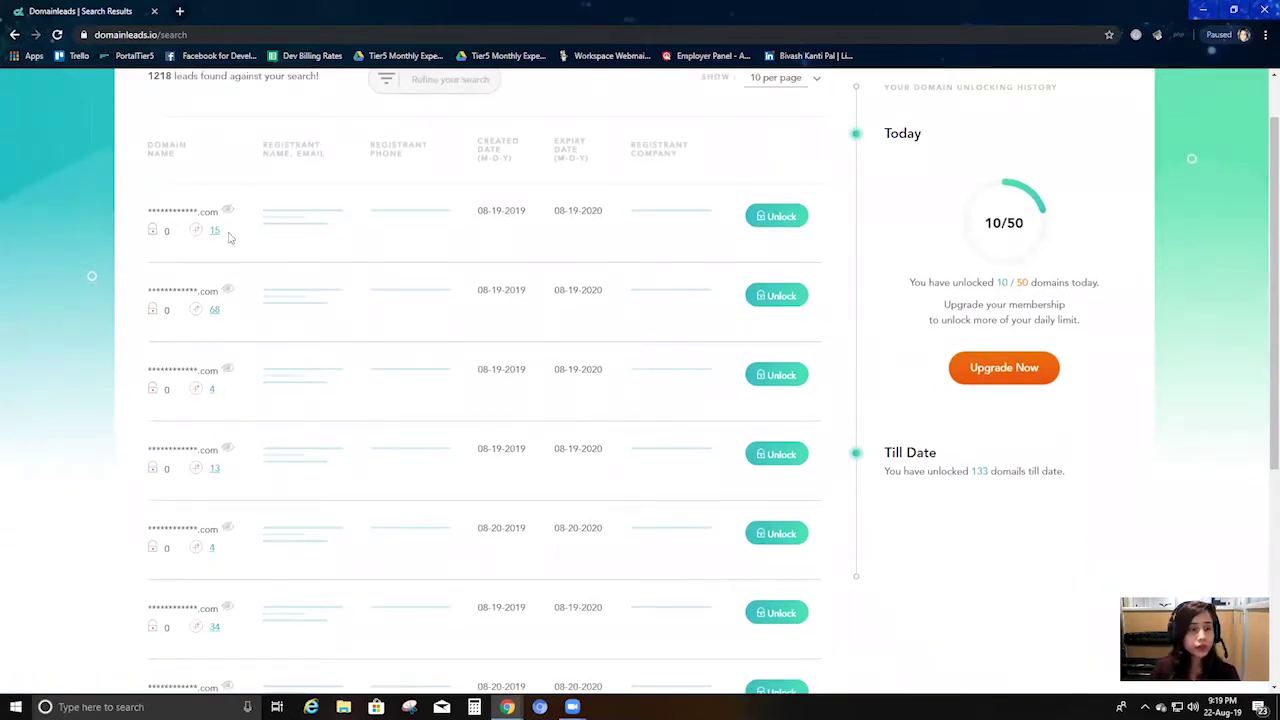
{"action": "left_click", "coordinate": [786, 214]}
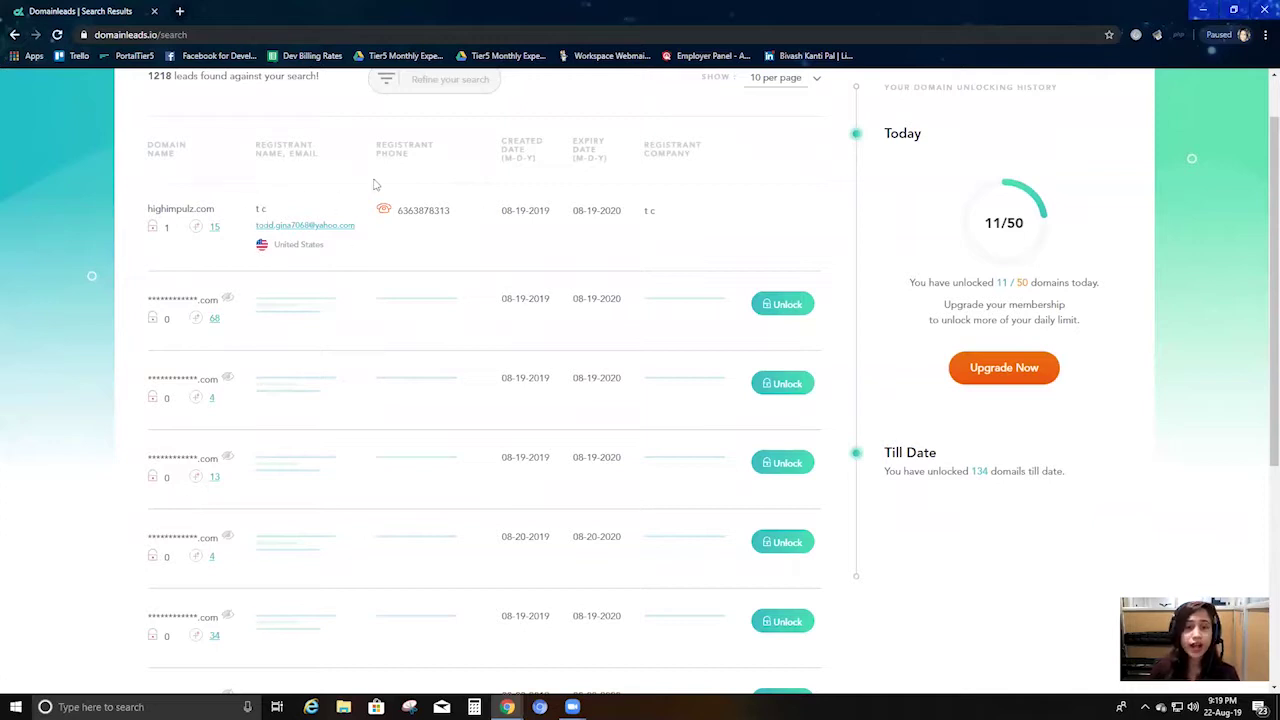
{"action": "scroll", "coordinate": [349, 271], "scroll_direction": "up", "scroll_amount": 2}
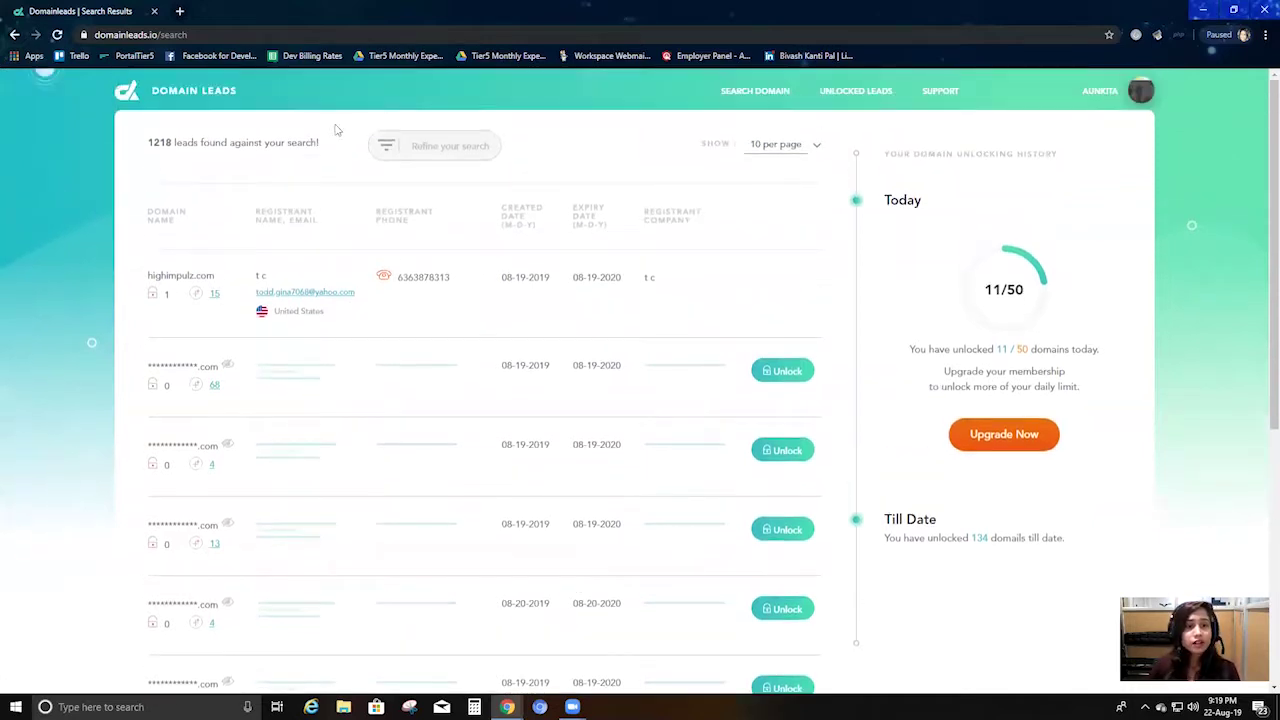
{"action": "left_click", "coordinate": [387, 147]}
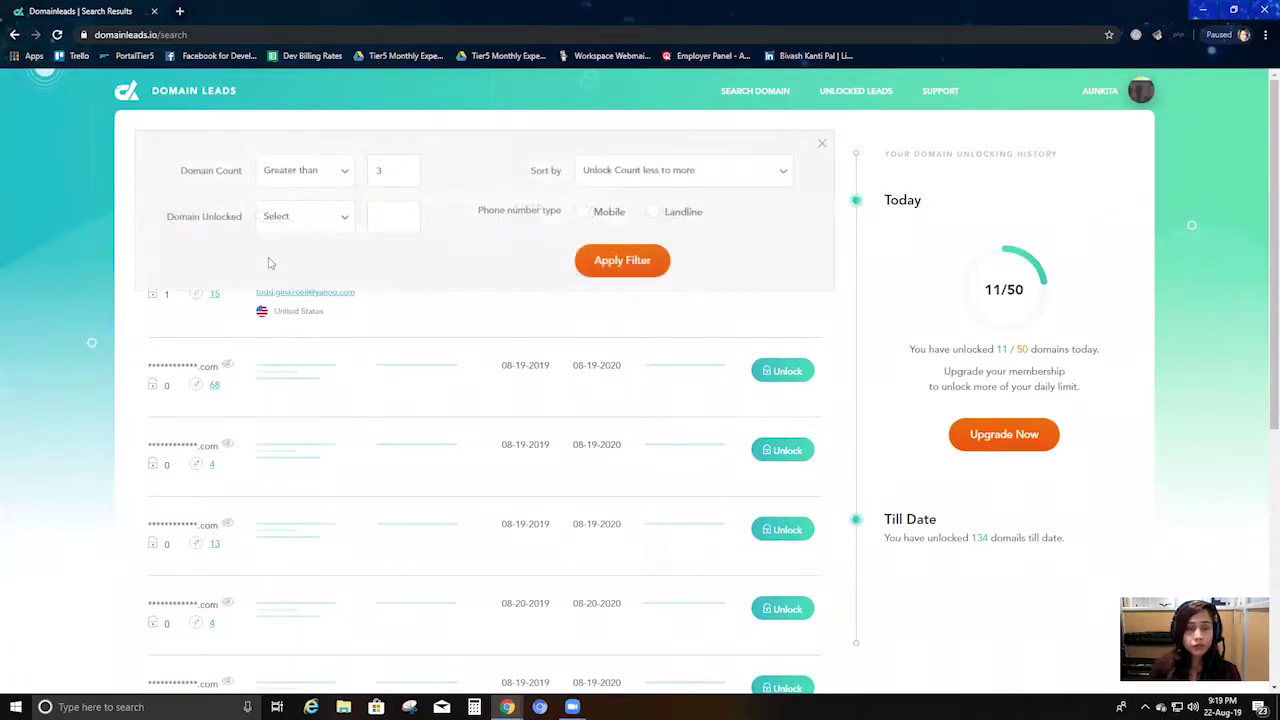
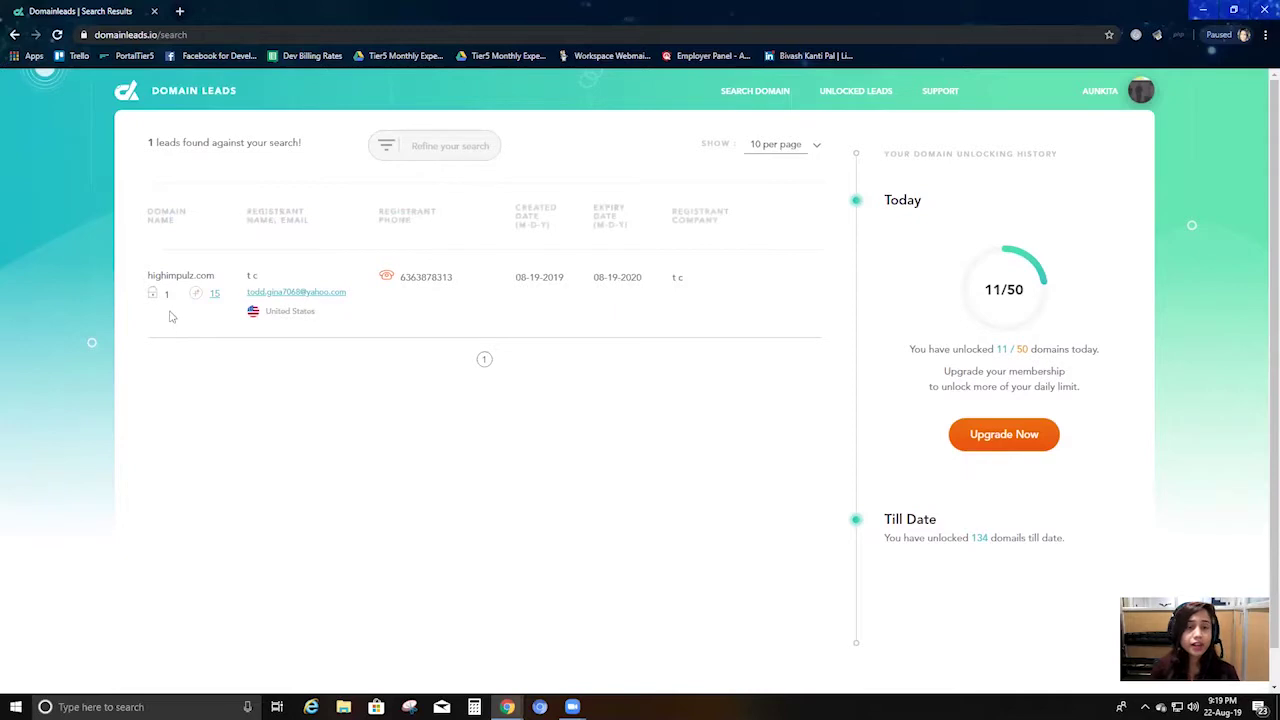
Look over the refinement and sort-order options, then close them without changes.
{"action": "left_click_drag", "start_coordinate": [147, 279], "coordinate": [212, 266]}
{"action": "left_click", "coordinate": [212, 266]}
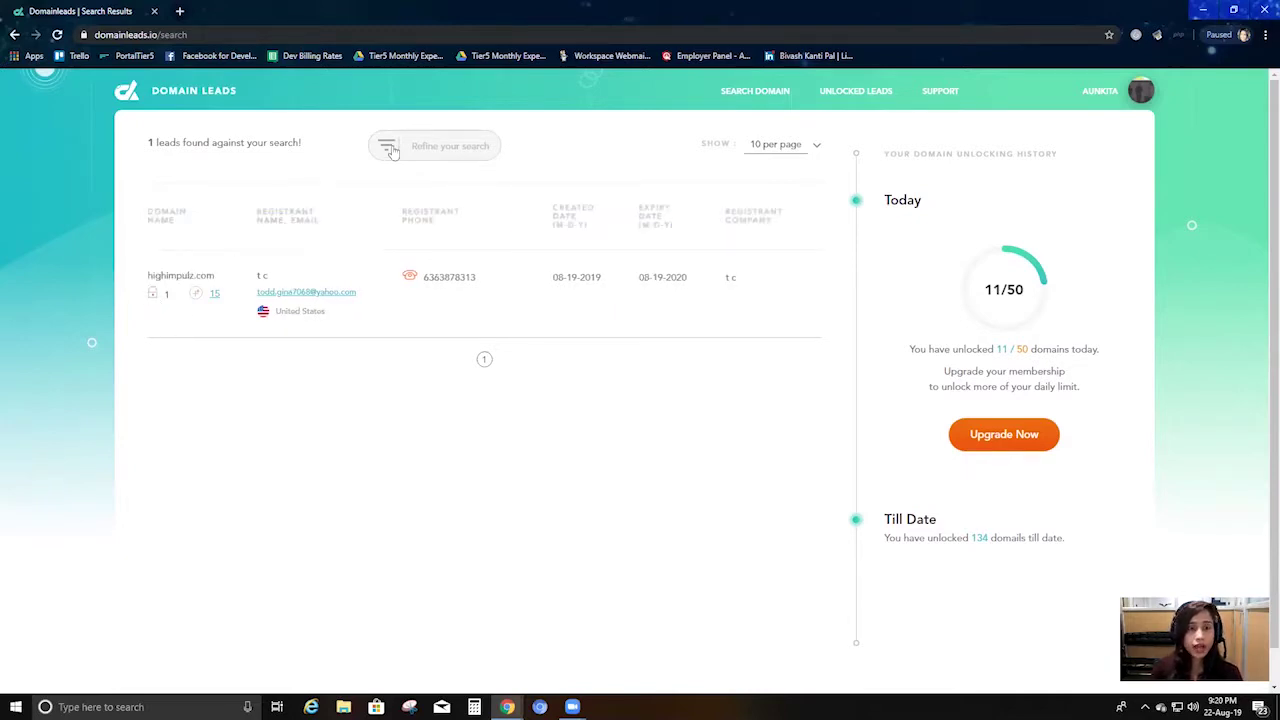
{"action": "left_click", "coordinate": [393, 150]}
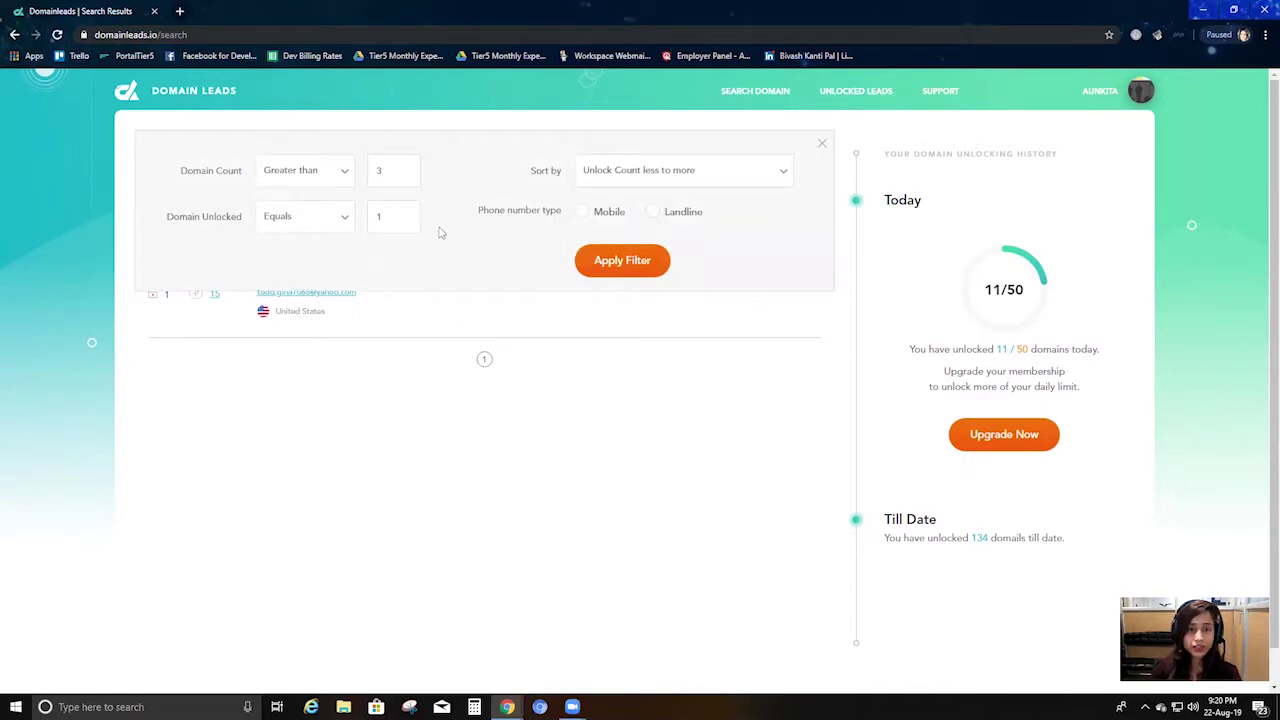
{"action": "left_click", "coordinate": [723, 173]}
{"action": "left_click", "coordinate": [555, 235]}
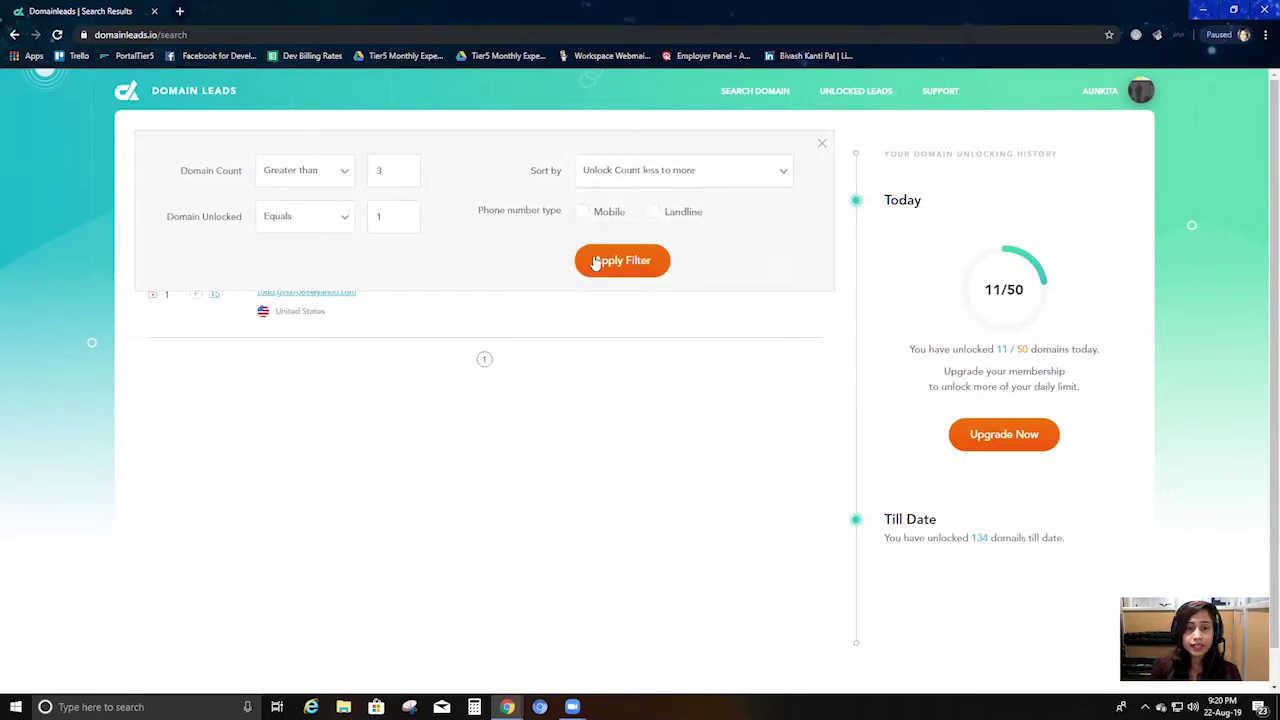
{"action": "left_click", "coordinate": [822, 143]}
Filter the full results to domain count greater than 3 with mobile phone numbers.
{"action": "left_click", "coordinate": [16, 34]}
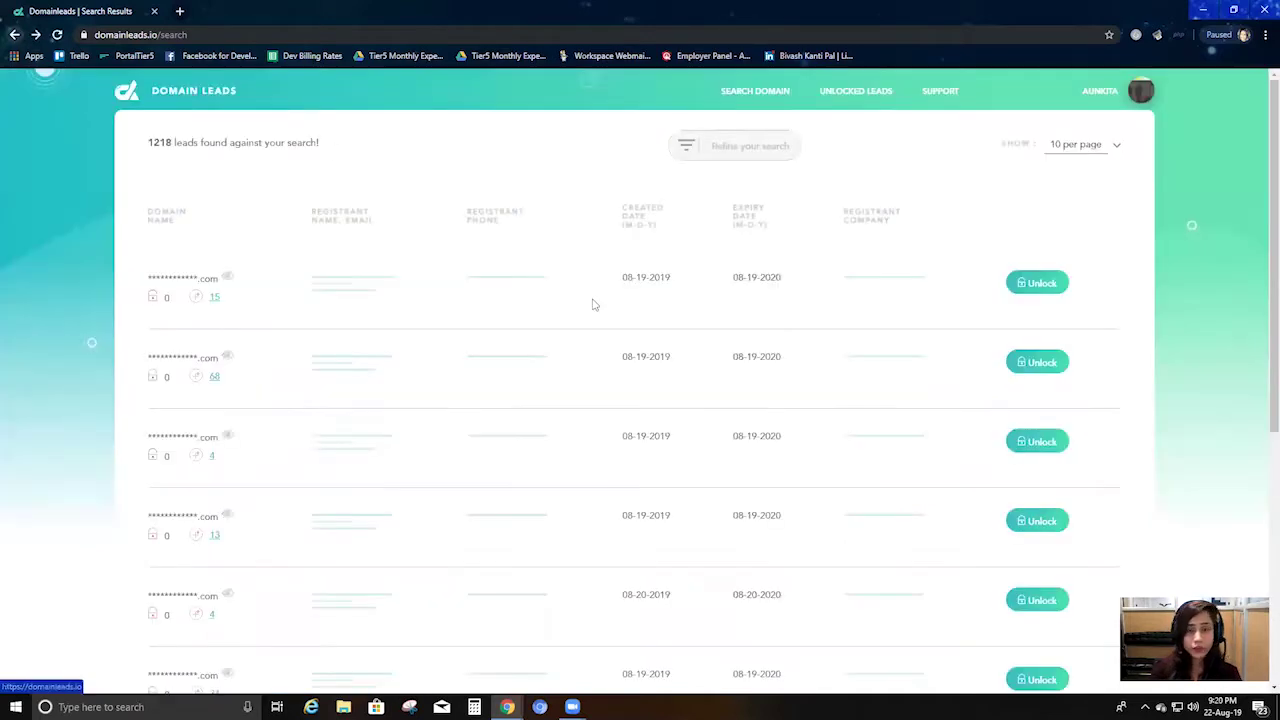
{"action": "left_click", "coordinate": [459, 148]}
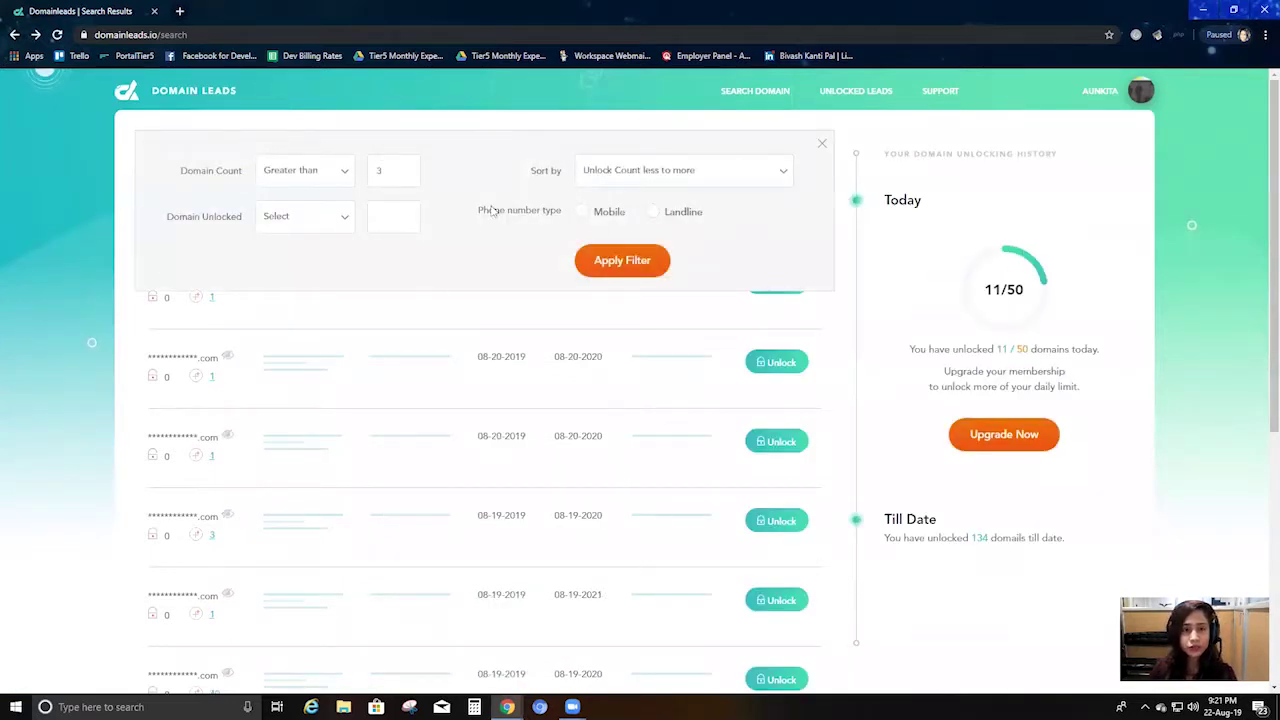
{"action": "left_click_drag", "start_coordinate": [488, 210], "coordinate": [620, 233]}
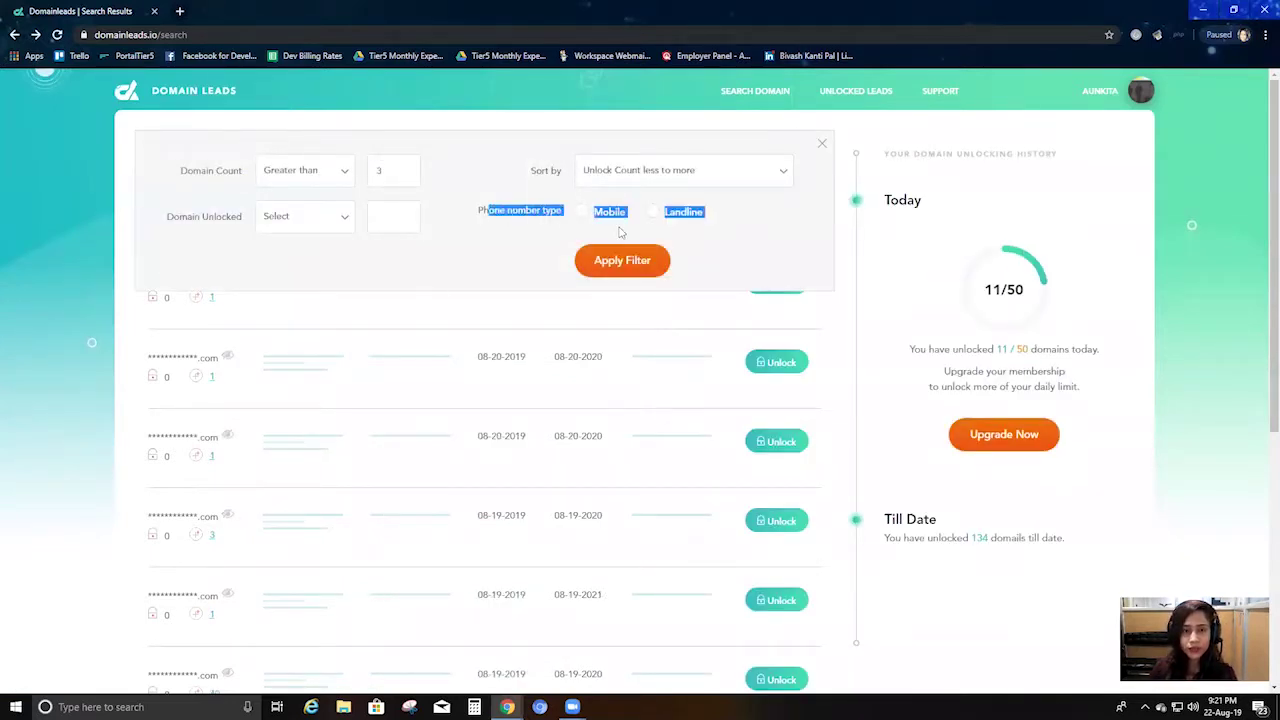
{"action": "left_click", "coordinate": [527, 226]}
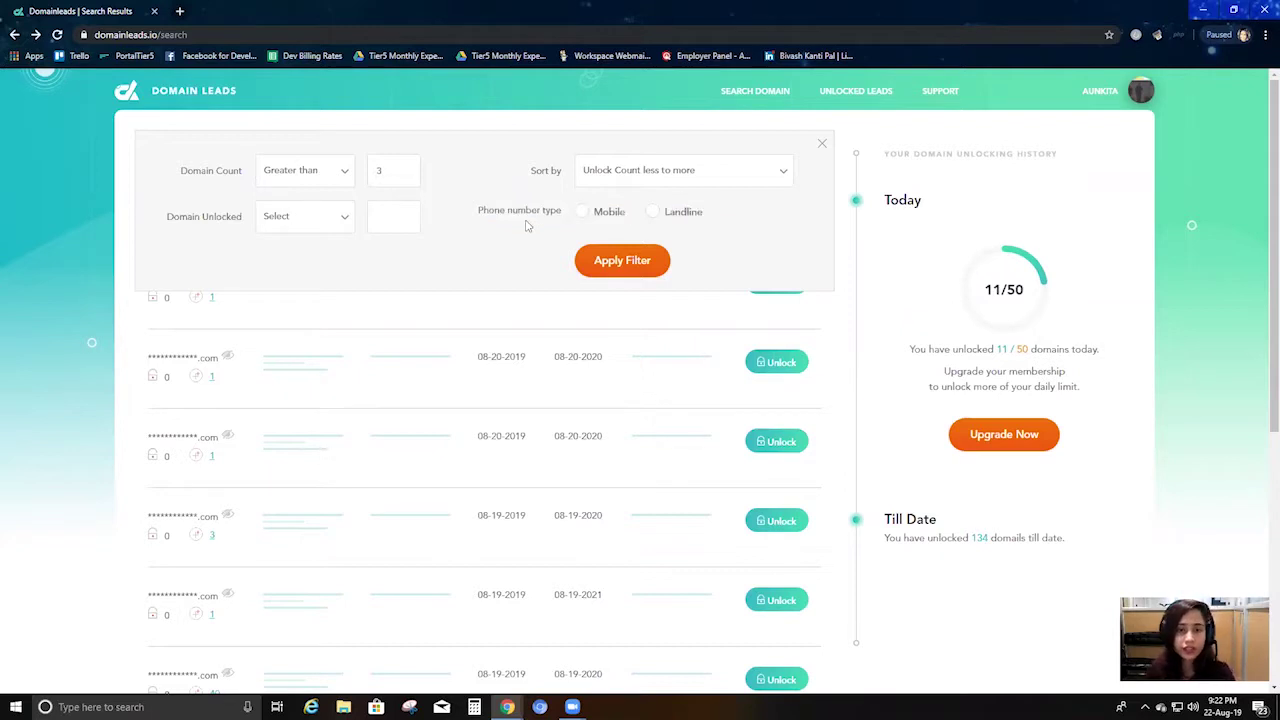
{"action": "left_click", "coordinate": [581, 213]}
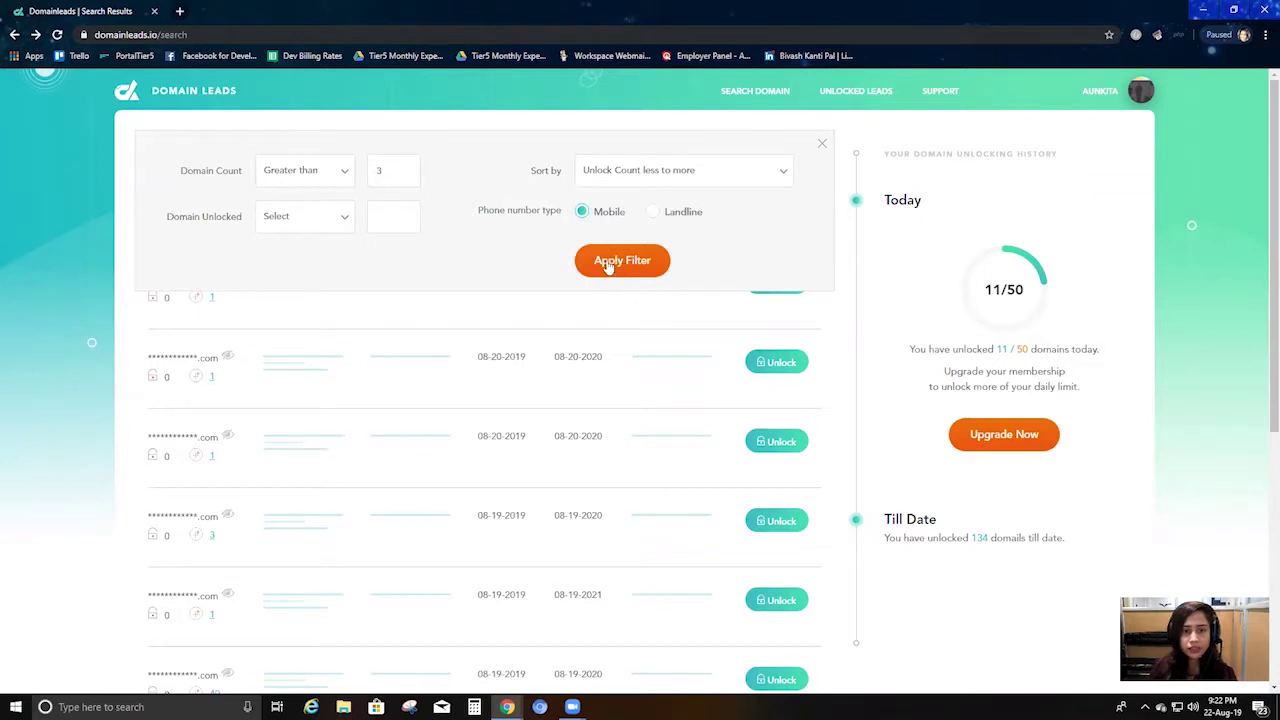
{"action": "left_click", "coordinate": [617, 262]}
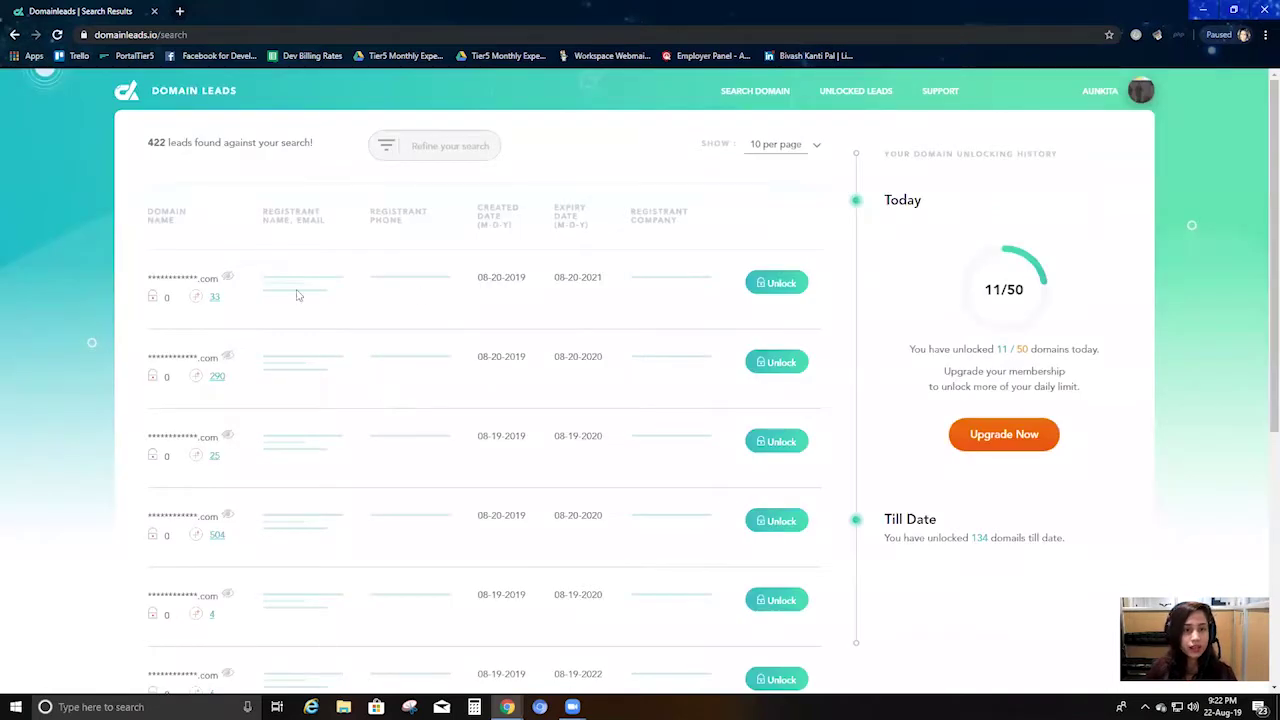
Unlock hautehomage.com, doctor-jozef.com and 5minuteleadmagnet.com, the top three results.
{"action": "left_click", "coordinate": [777, 285]}
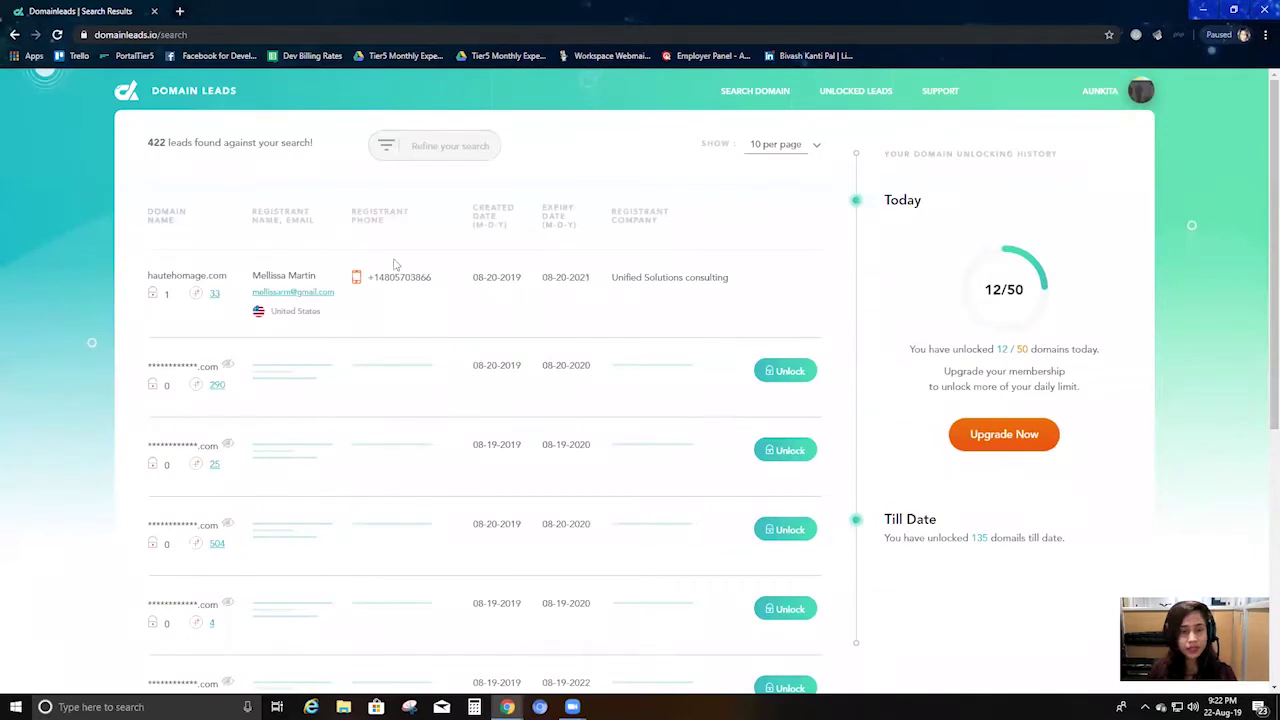
{"action": "left_click", "coordinate": [782, 377]}
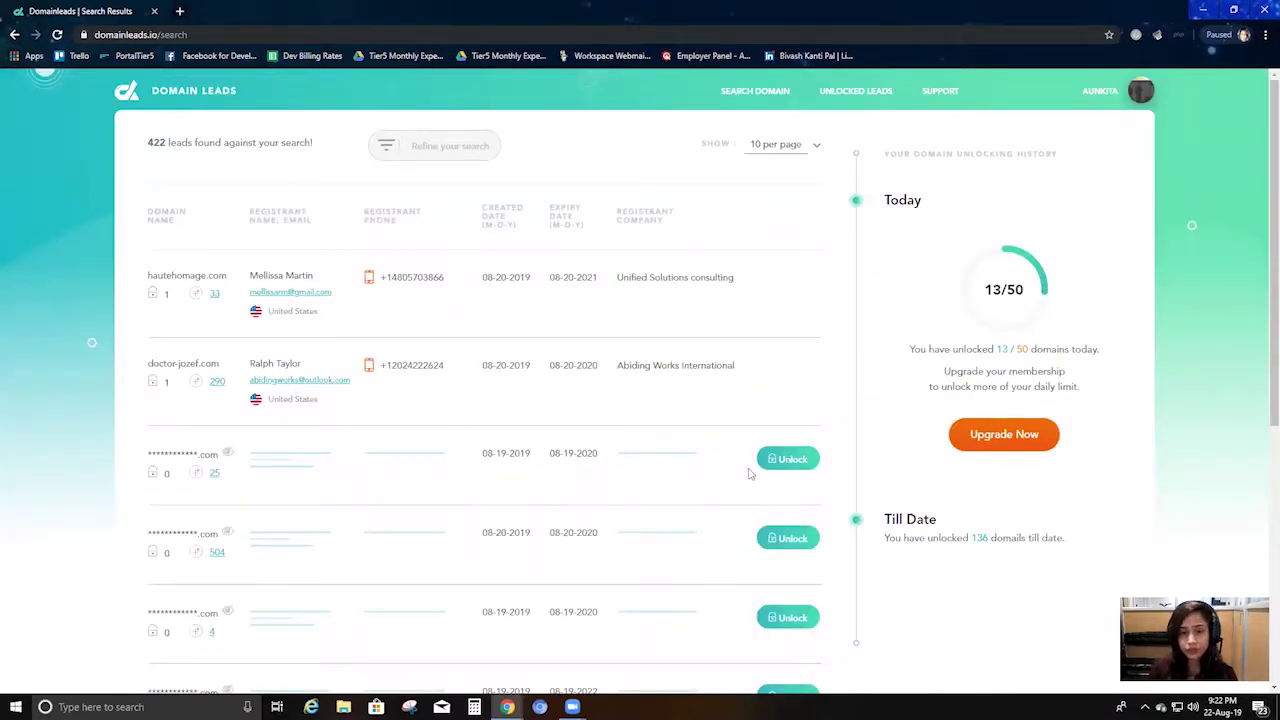
{"action": "left_click", "coordinate": [790, 460]}
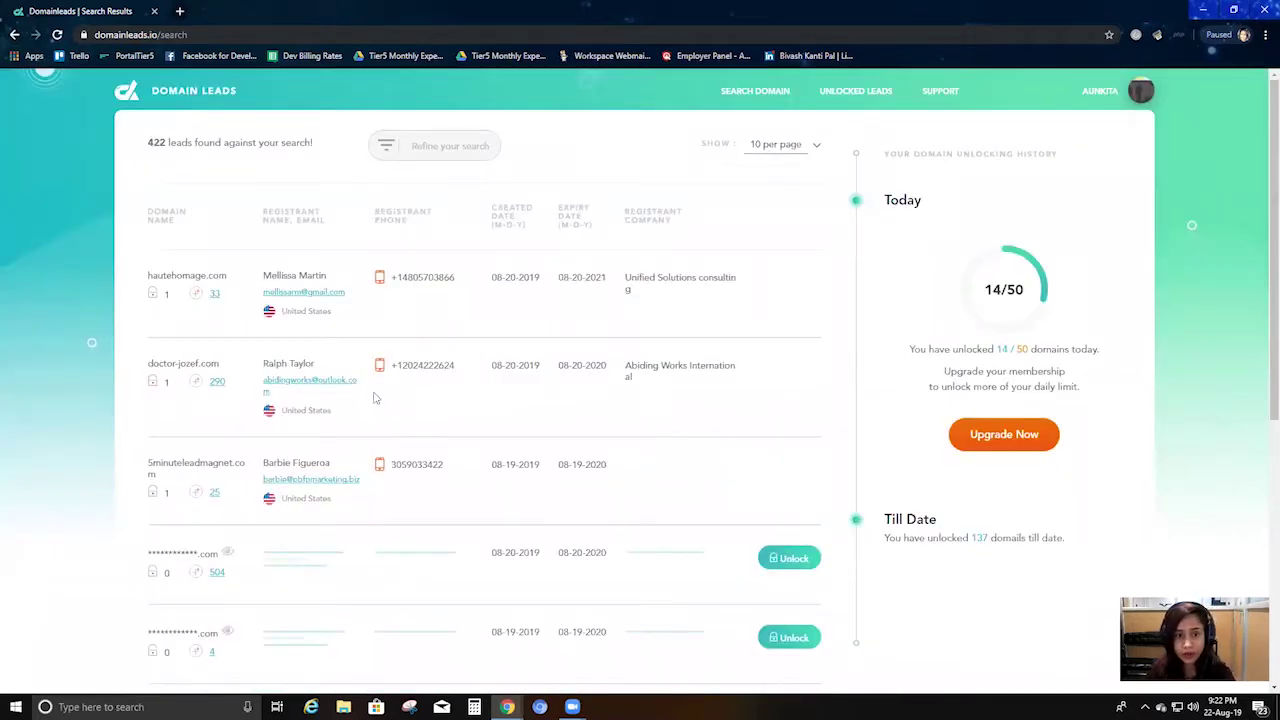
{"action": "scroll", "coordinate": [594, 457], "scroll_direction": "down", "scroll_amount": 2}
{"action": "scroll", "coordinate": [599, 516], "scroll_direction": "up", "scroll_amount": 2}
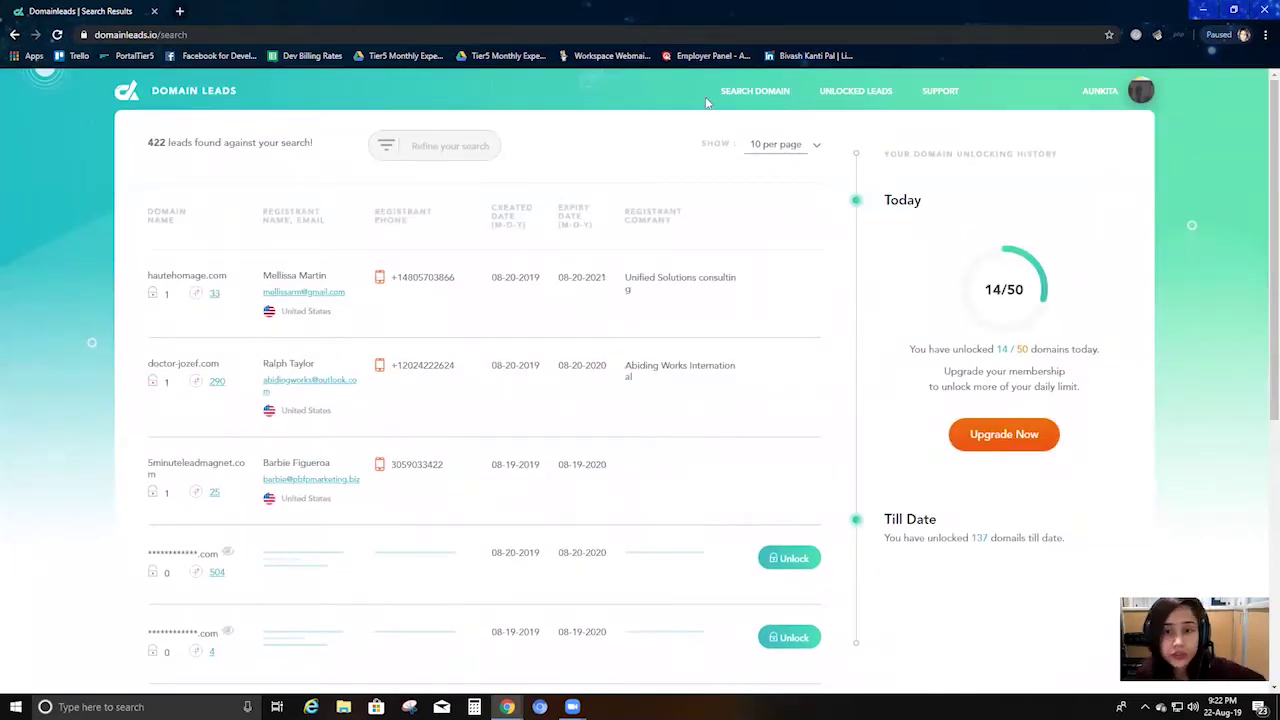
Filter the 137 unlocked leads by unlock date 08-22-2019, leaving today's 14.
{"action": "left_click", "coordinate": [856, 91]}
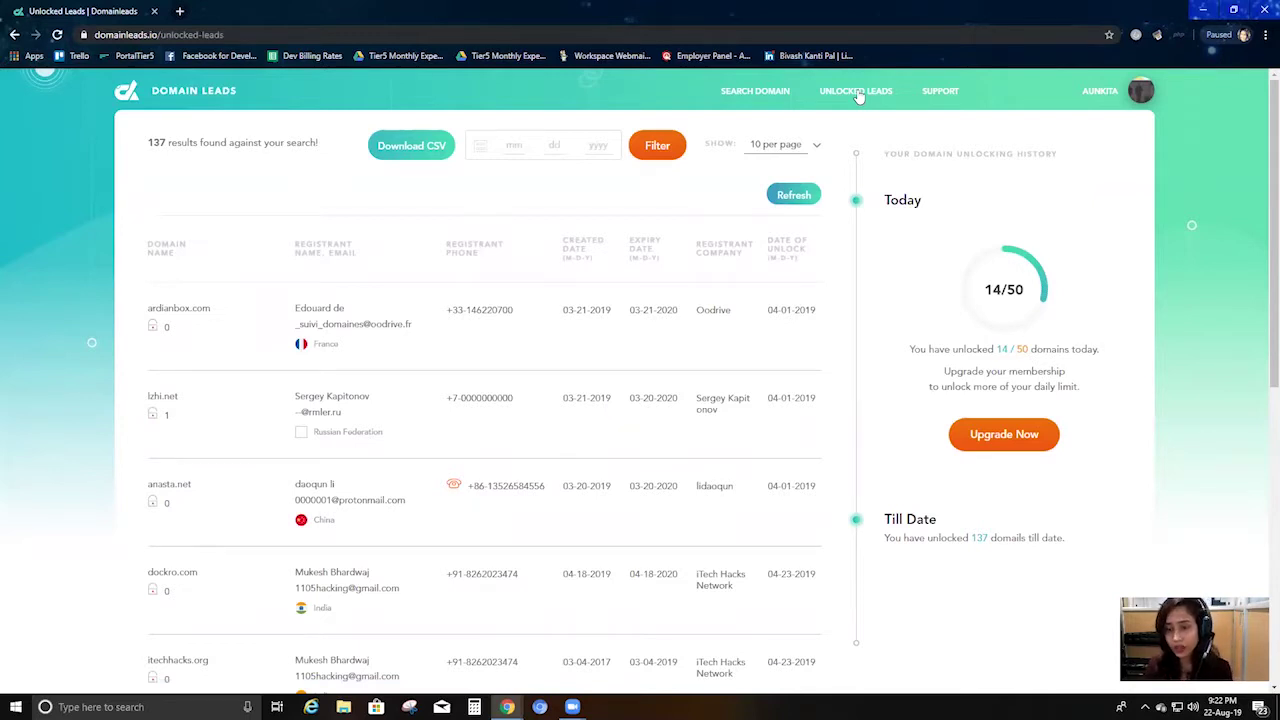
{"action": "left_click_drag", "start_coordinate": [950, 538], "coordinate": [1006, 544]}
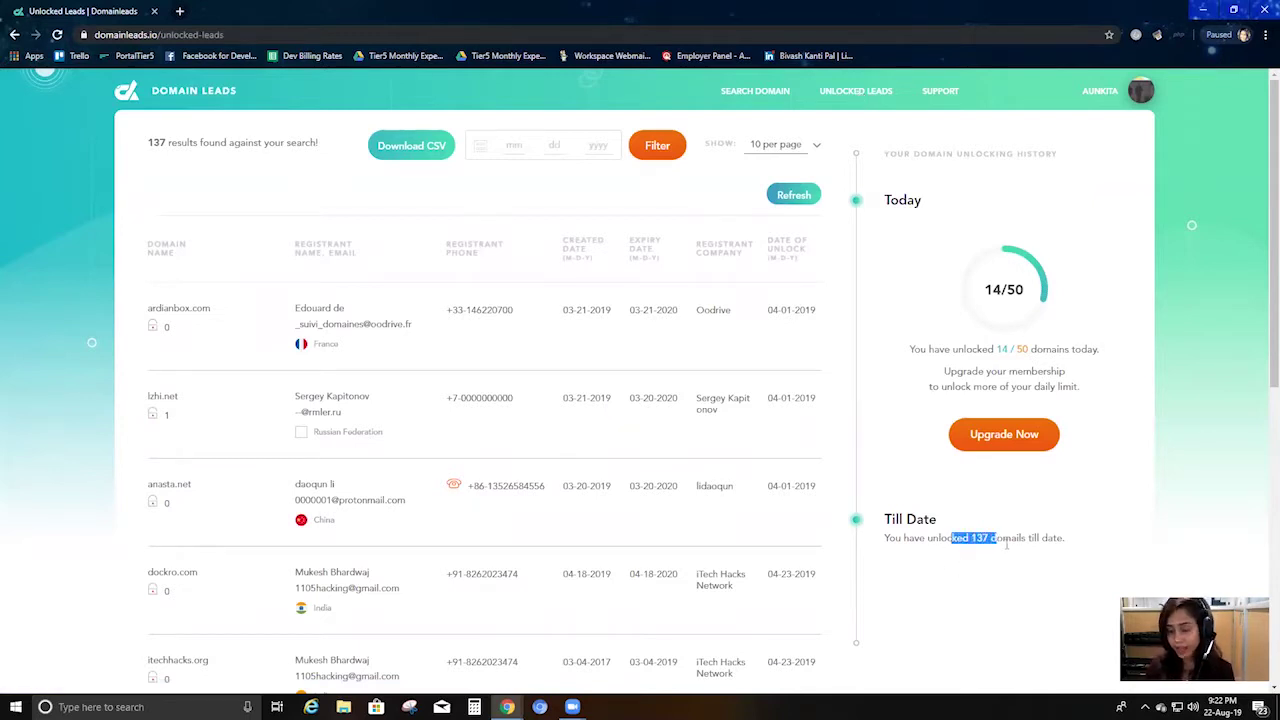
{"action": "left_click", "coordinate": [515, 144]}
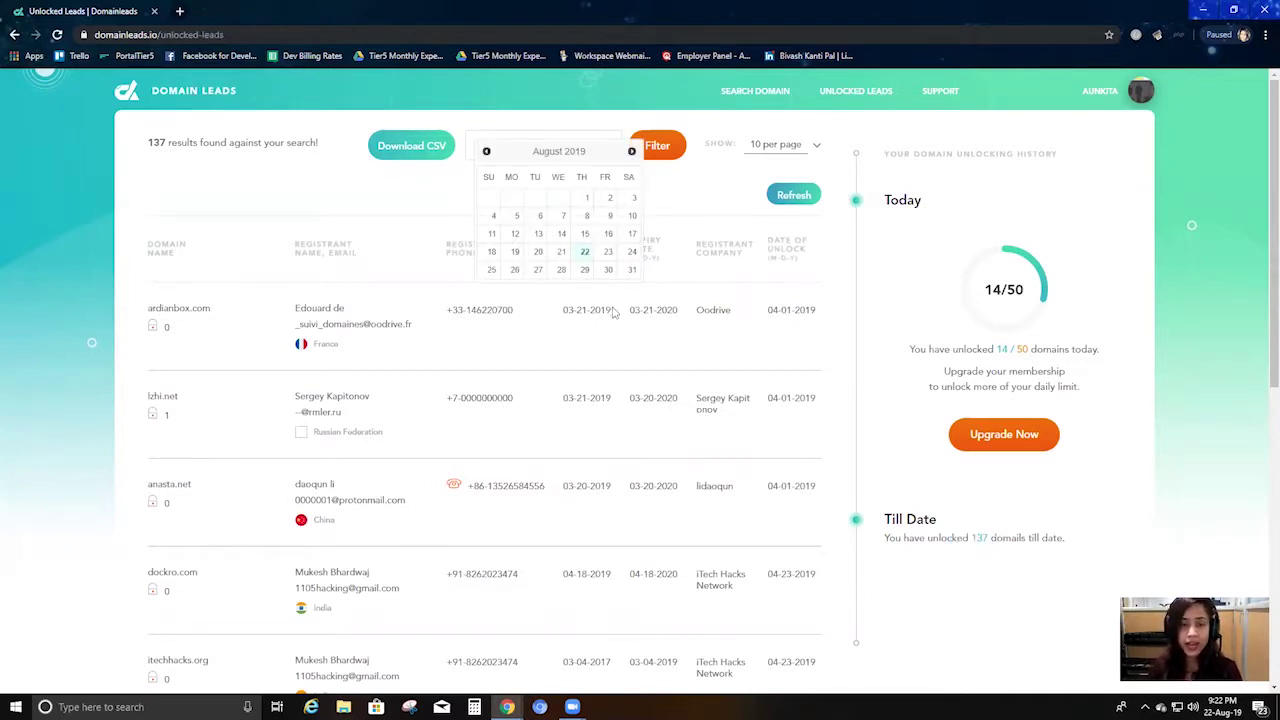
{"action": "left_click", "coordinate": [584, 254]}
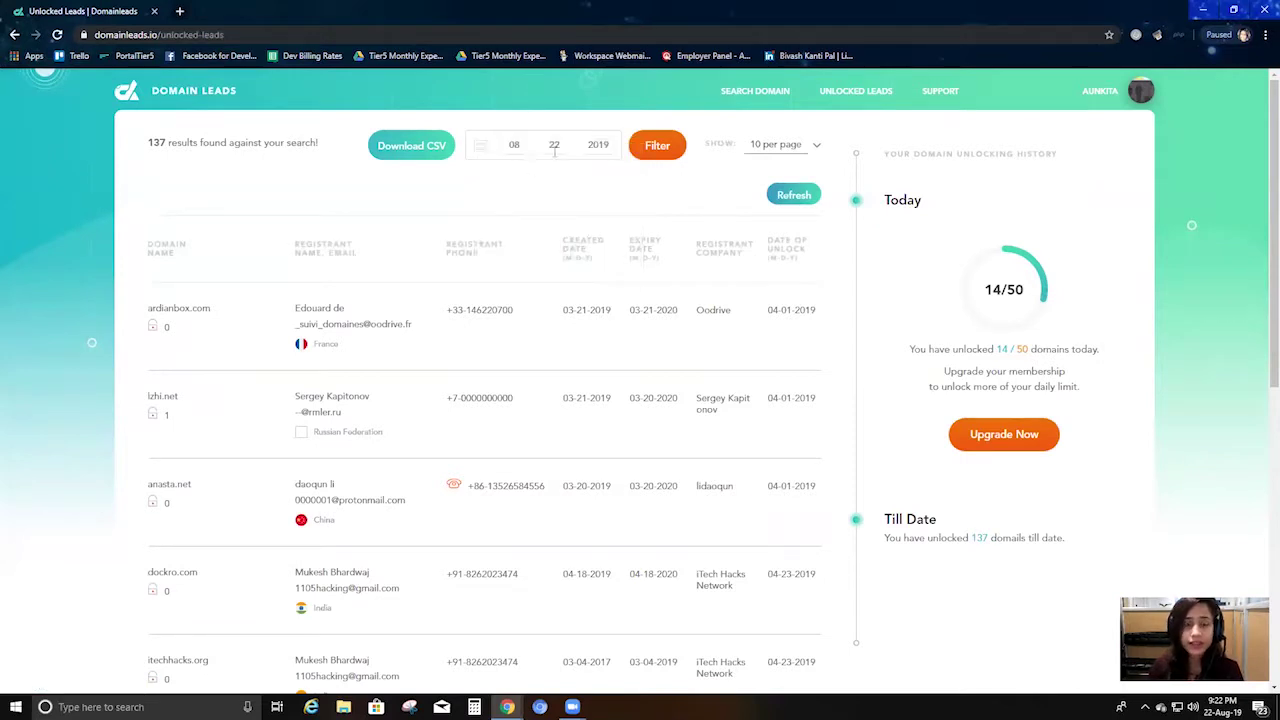
{"action": "left_click", "coordinate": [657, 146]}
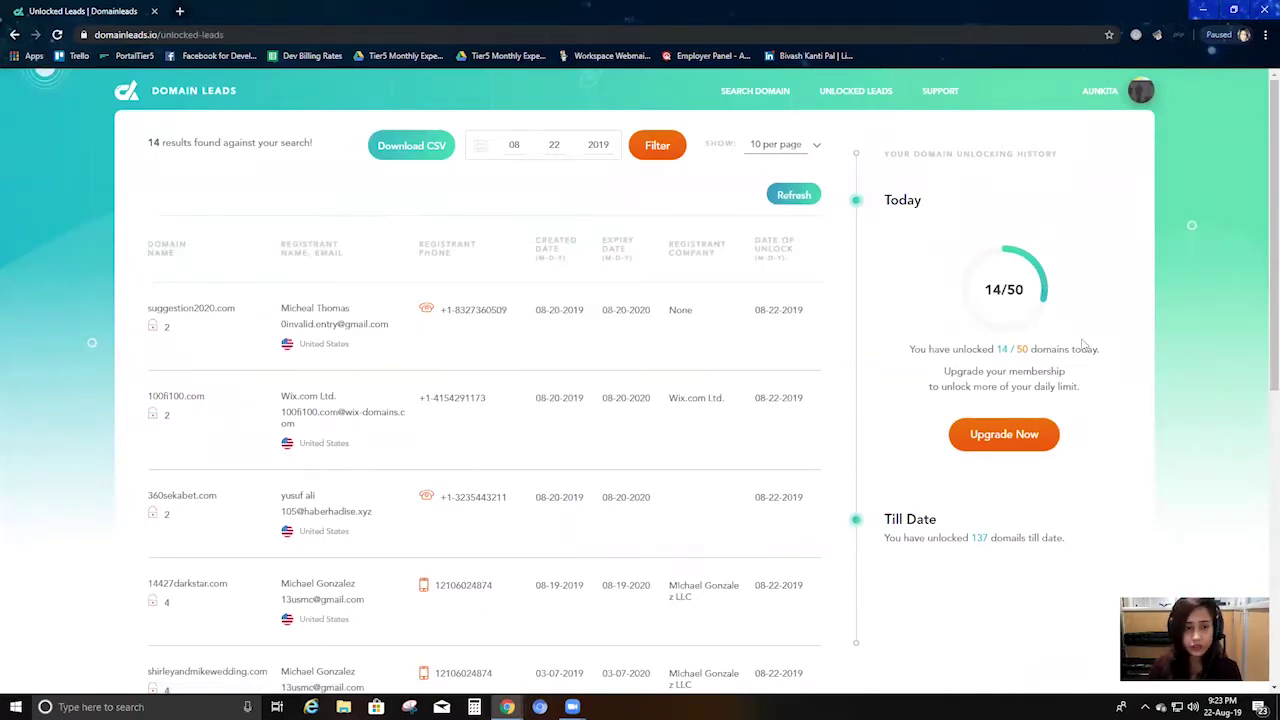
{"action": "scroll", "coordinate": [380, 457], "scroll_direction": "down", "scroll_amount": 5}
{"action": "scroll", "coordinate": [551, 497], "scroll_direction": "up", "scroll_amount": 3}
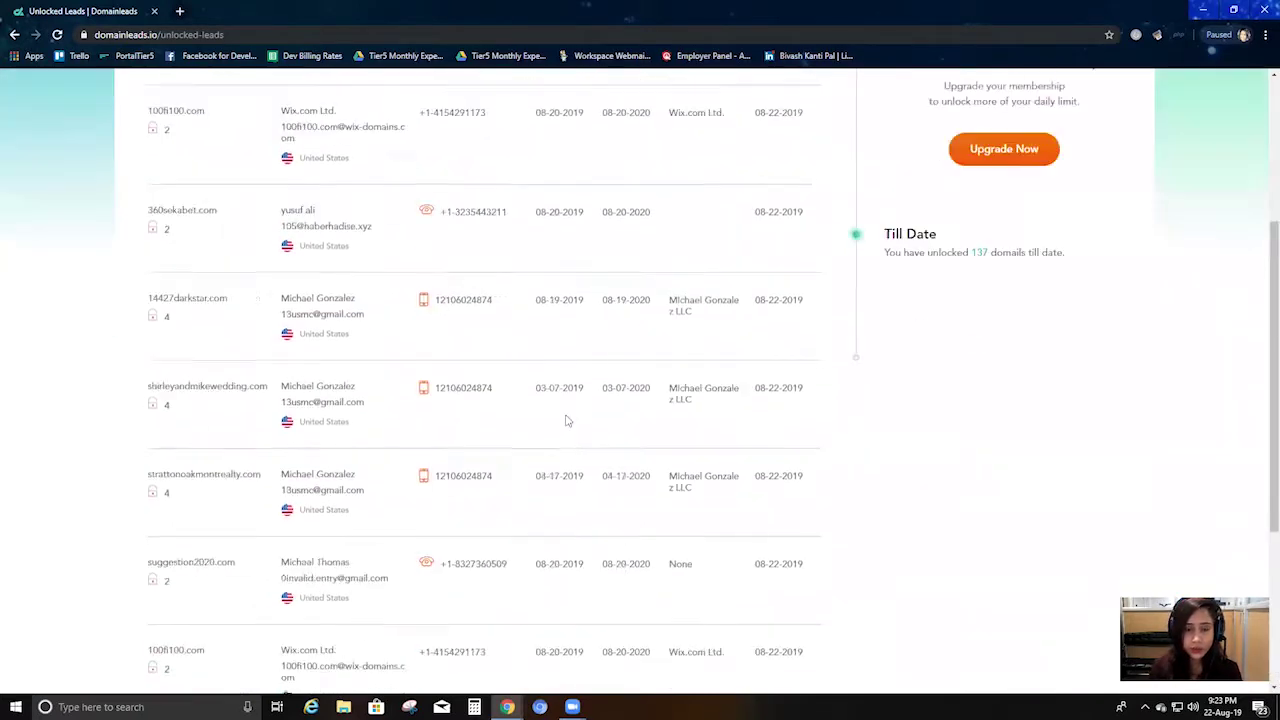
{"action": "scroll", "coordinate": [565, 420], "scroll_direction": "up", "scroll_amount": 3}
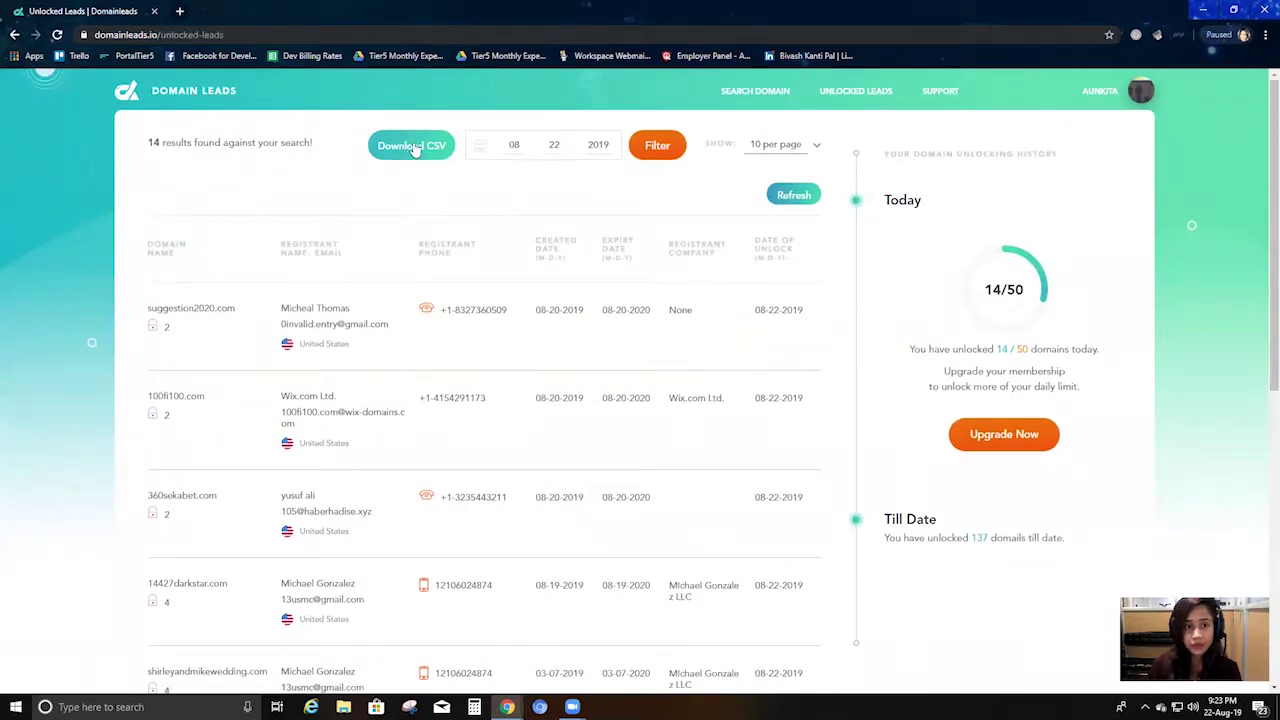
Download the 14 filtered leads as domainleads.csv and open the file in Excel.
{"action": "left_click", "coordinate": [411, 146]}
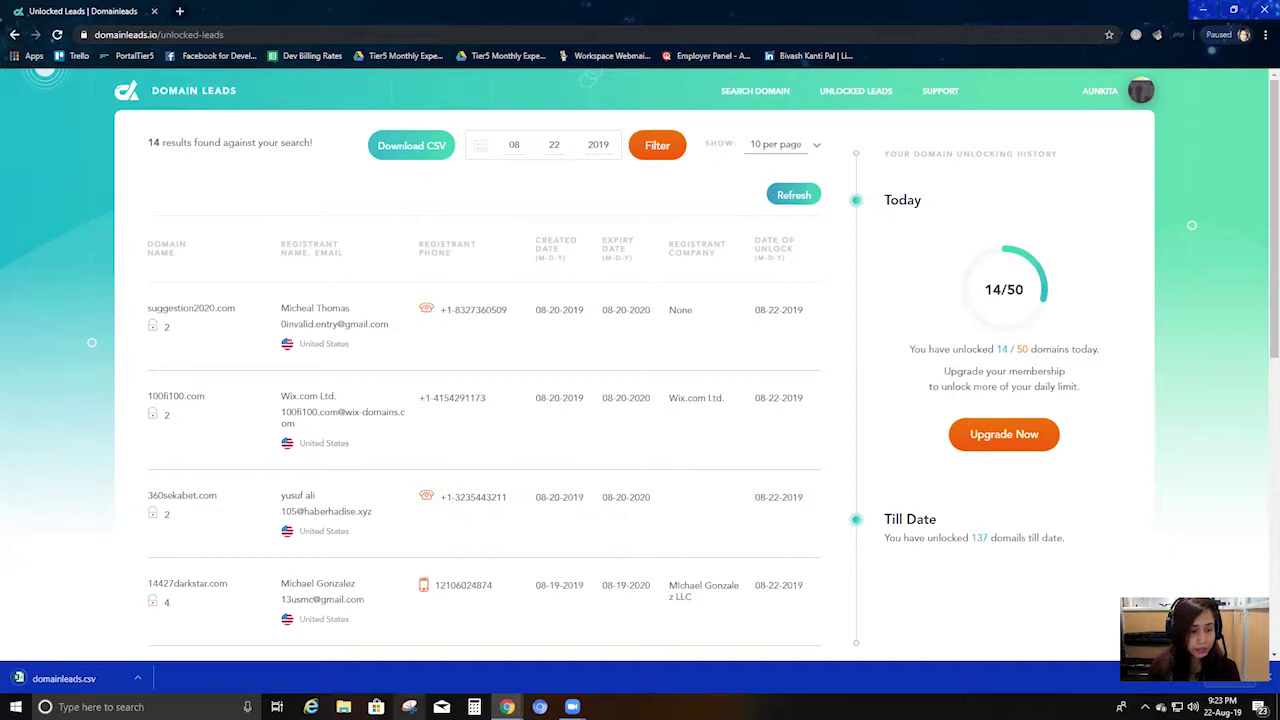
{"action": "left_click", "coordinate": [74, 670]}
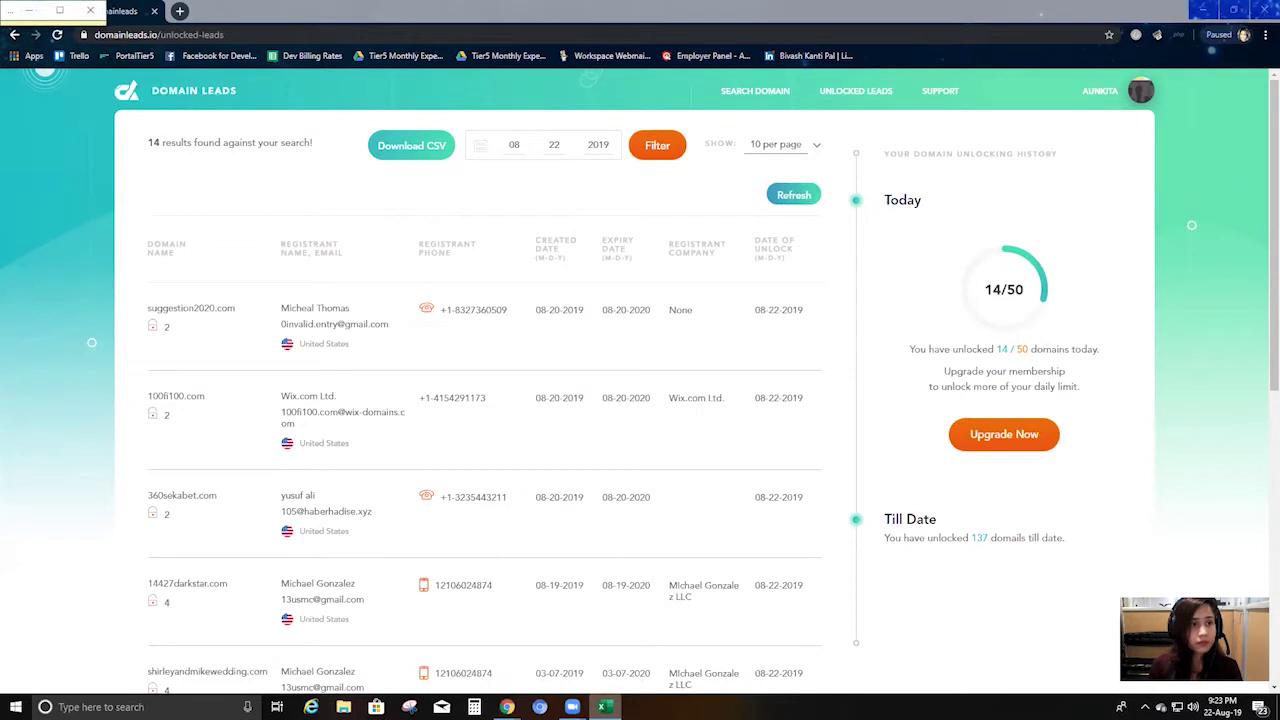
Review the 14 lead rows in the domainleads sheet, then close Excel.
{"action": "mouse_move", "coordinate": [572, 707]}
{"action": "left_click", "coordinate": [60, 10]}
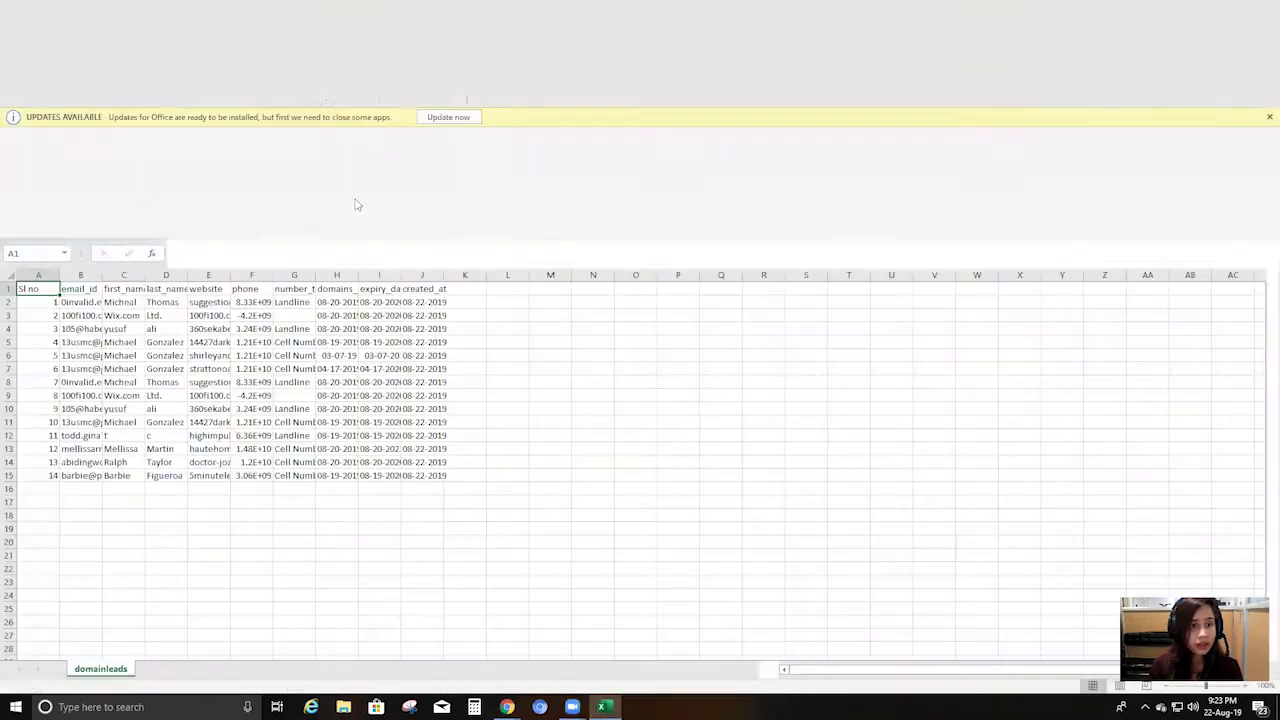
{"action": "scroll", "coordinate": [391, 466], "scroll_direction": "down", "scroll_amount": 2}
{"action": "scroll", "coordinate": [391, 466], "scroll_direction": "up", "scroll_amount": 2}
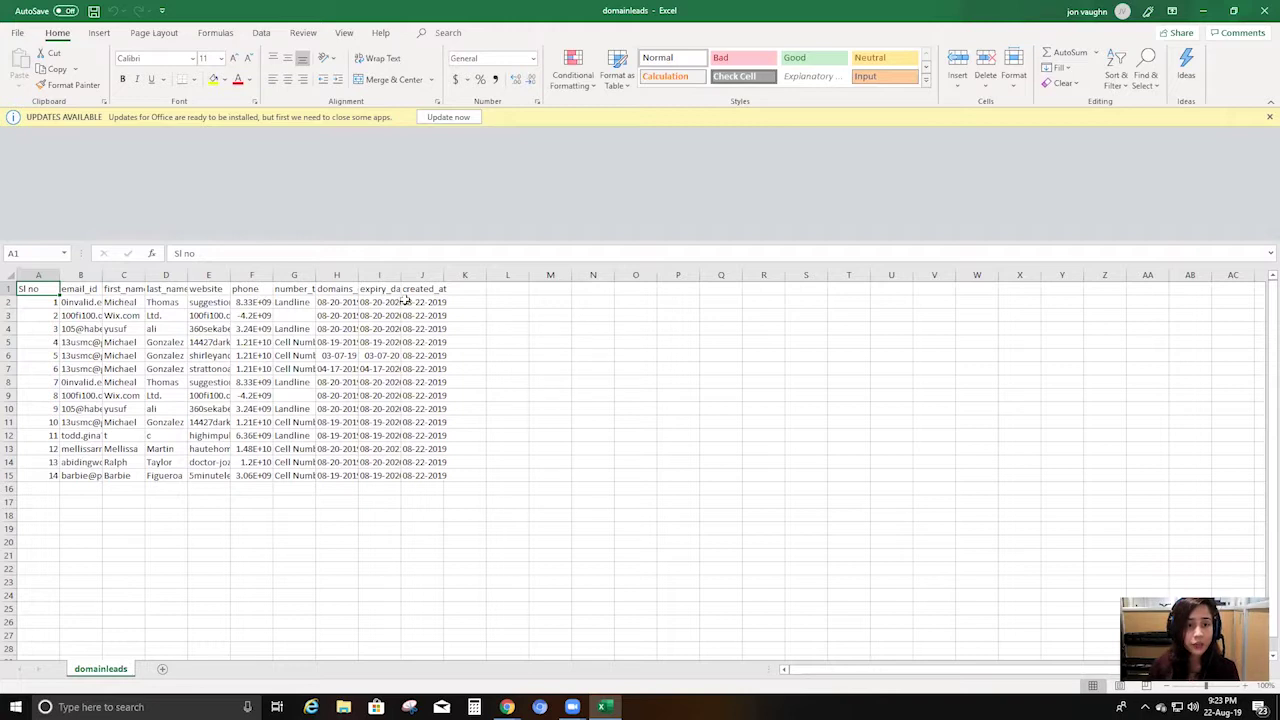
{"action": "left_click", "coordinate": [1203, 10]}
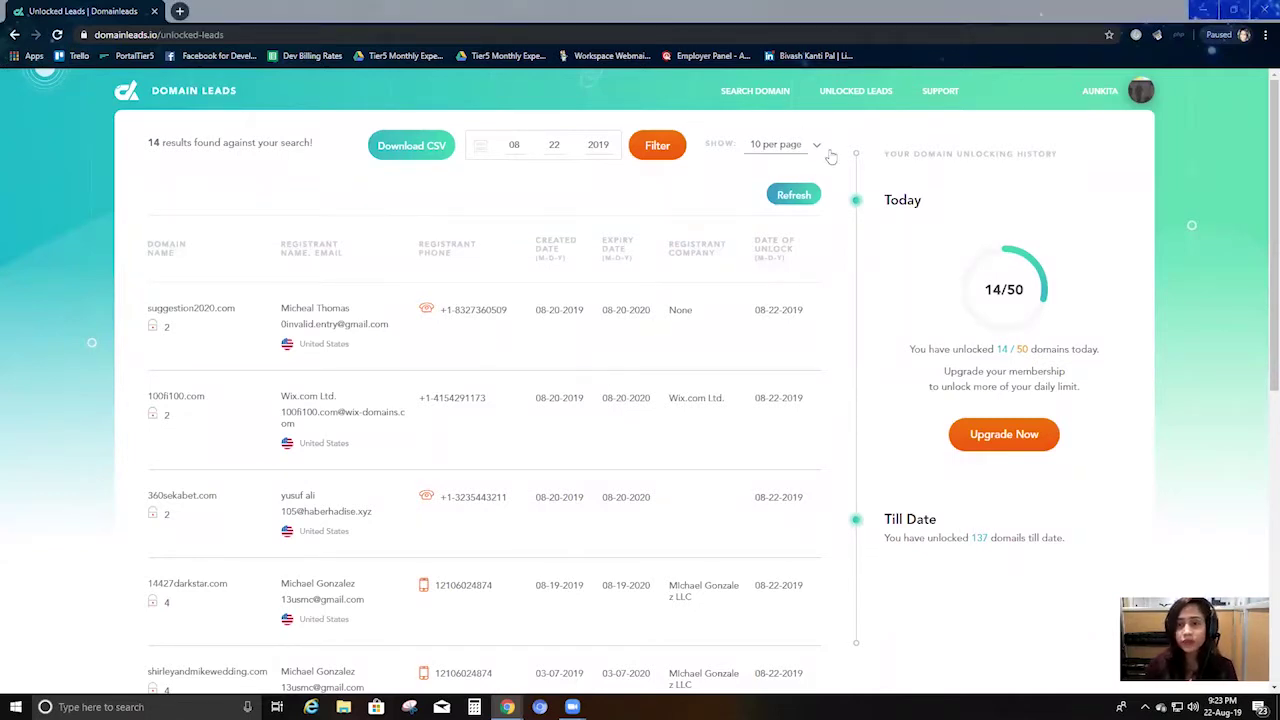
Start a to-be-expired domains search expiring 08/23/2019 to 08/24/2019.
{"action": "left_click", "coordinate": [757, 91]}
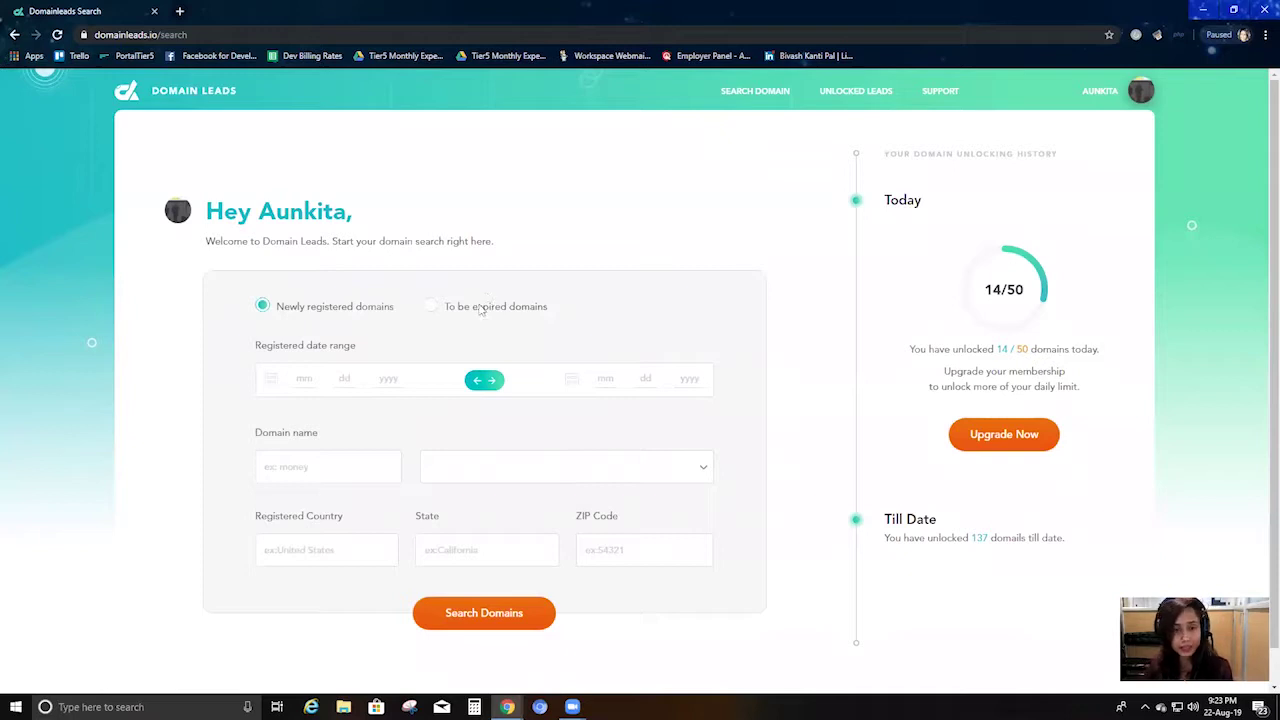
{"action": "left_click", "coordinate": [430, 307]}
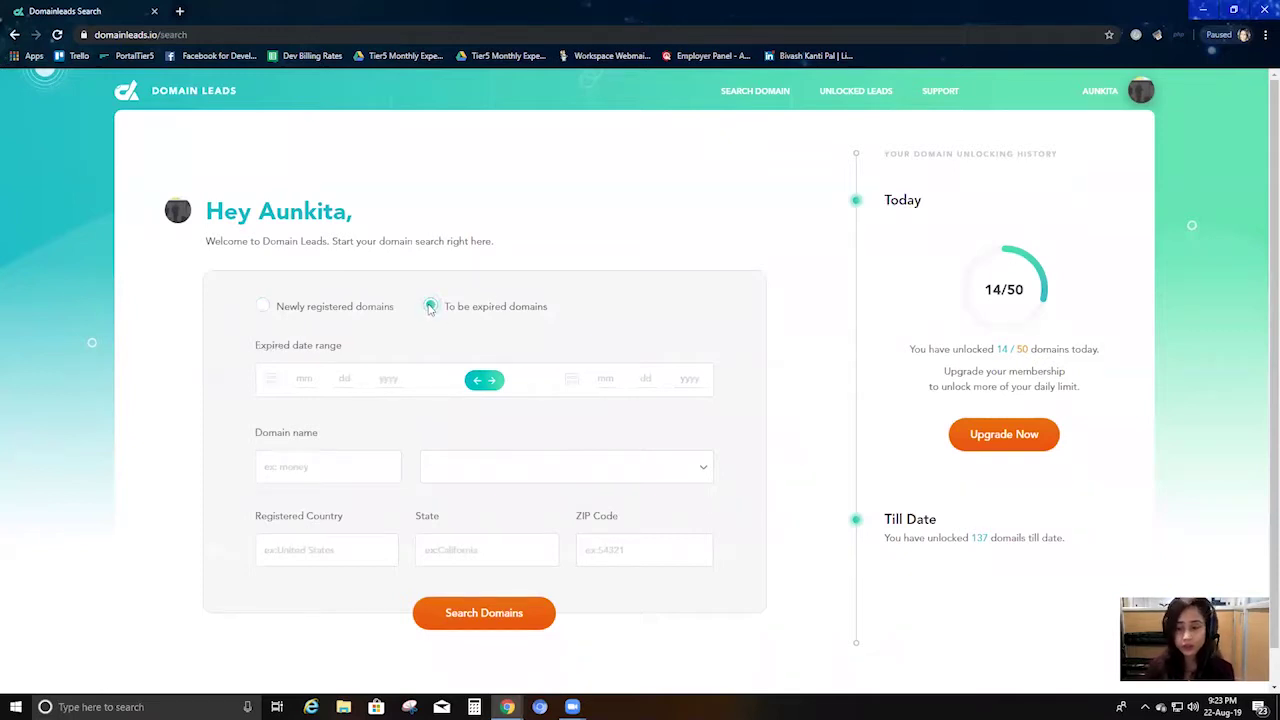
{"action": "left_click", "coordinate": [301, 385]}
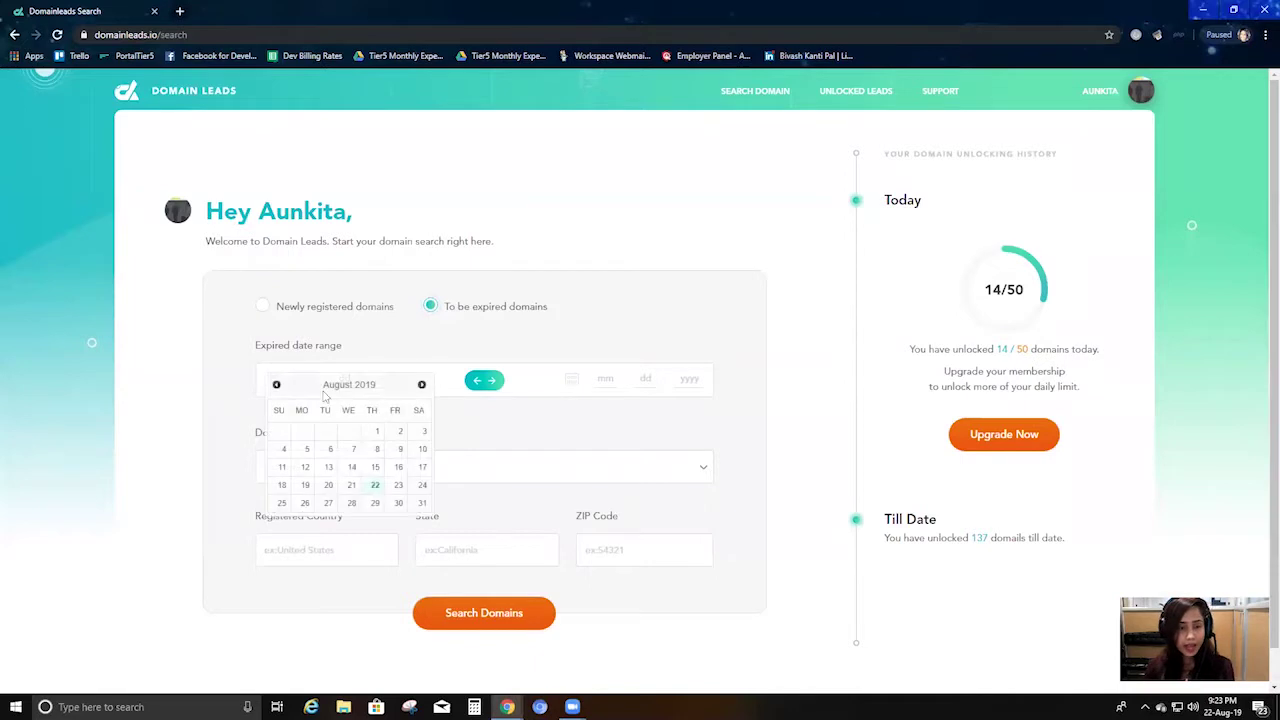
{"action": "left_click", "coordinate": [398, 486]}
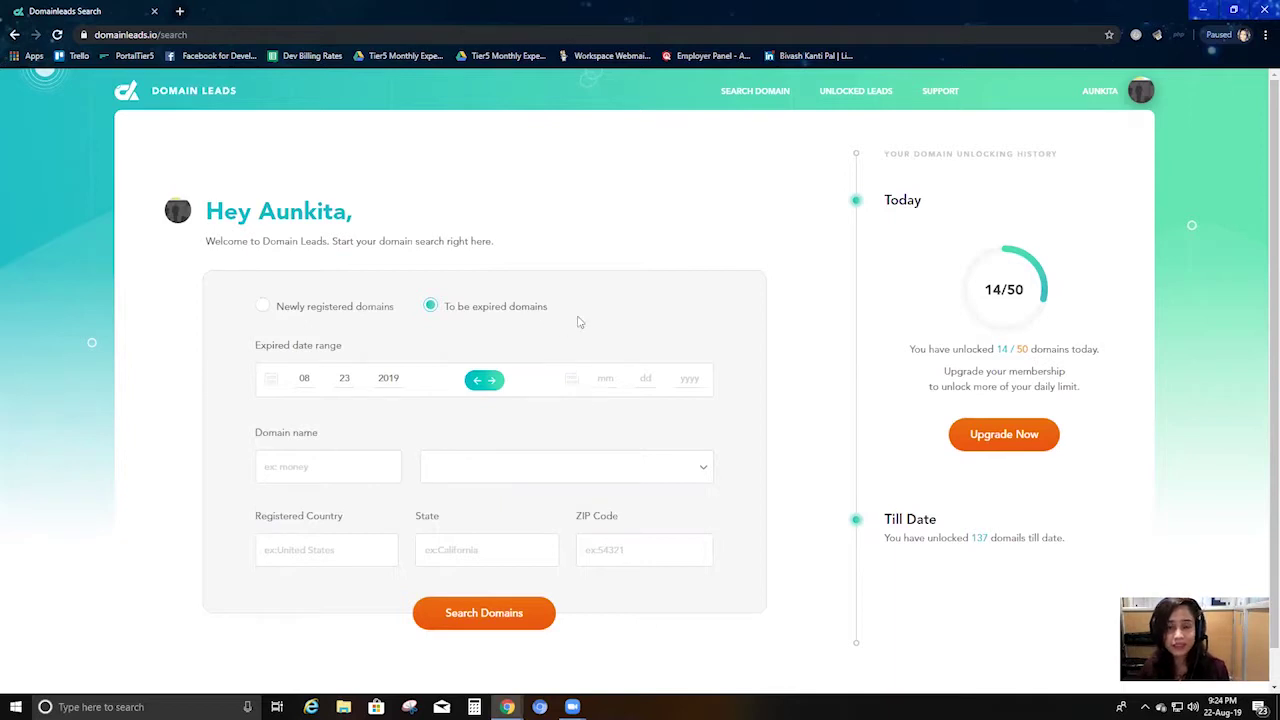
{"action": "left_click", "coordinate": [608, 378]}
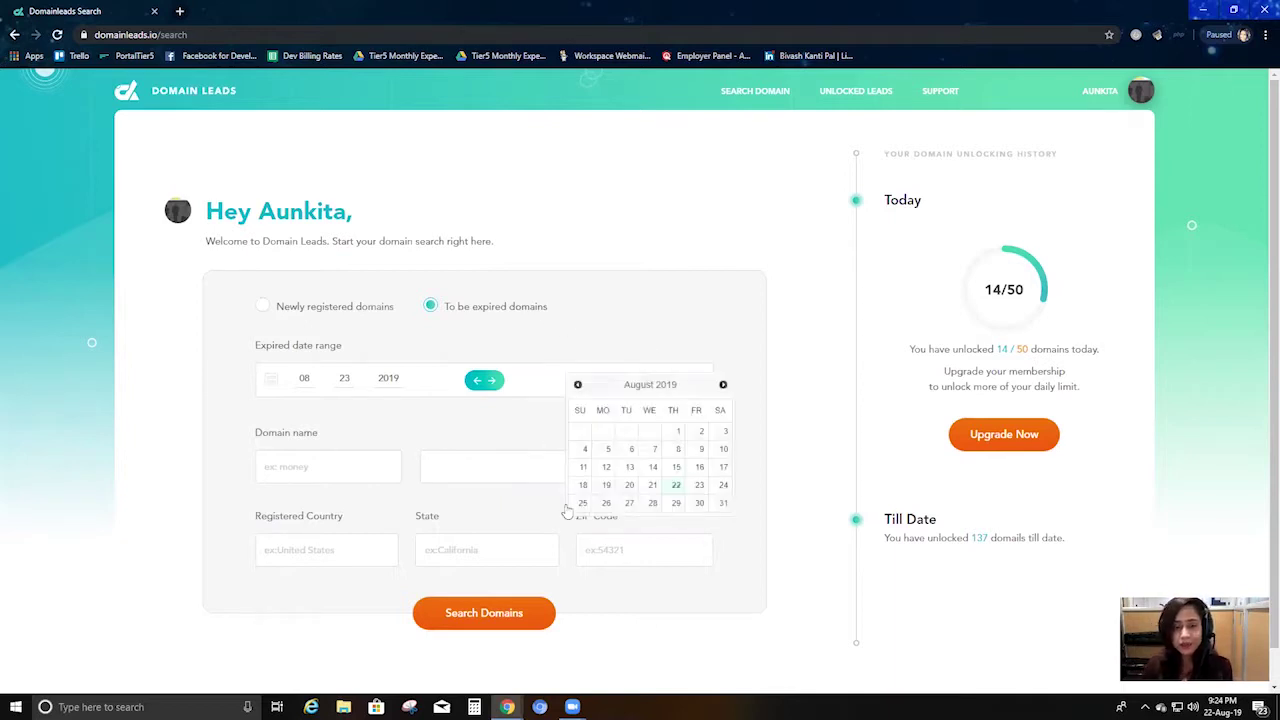
{"action": "left_click", "coordinate": [723, 485]}
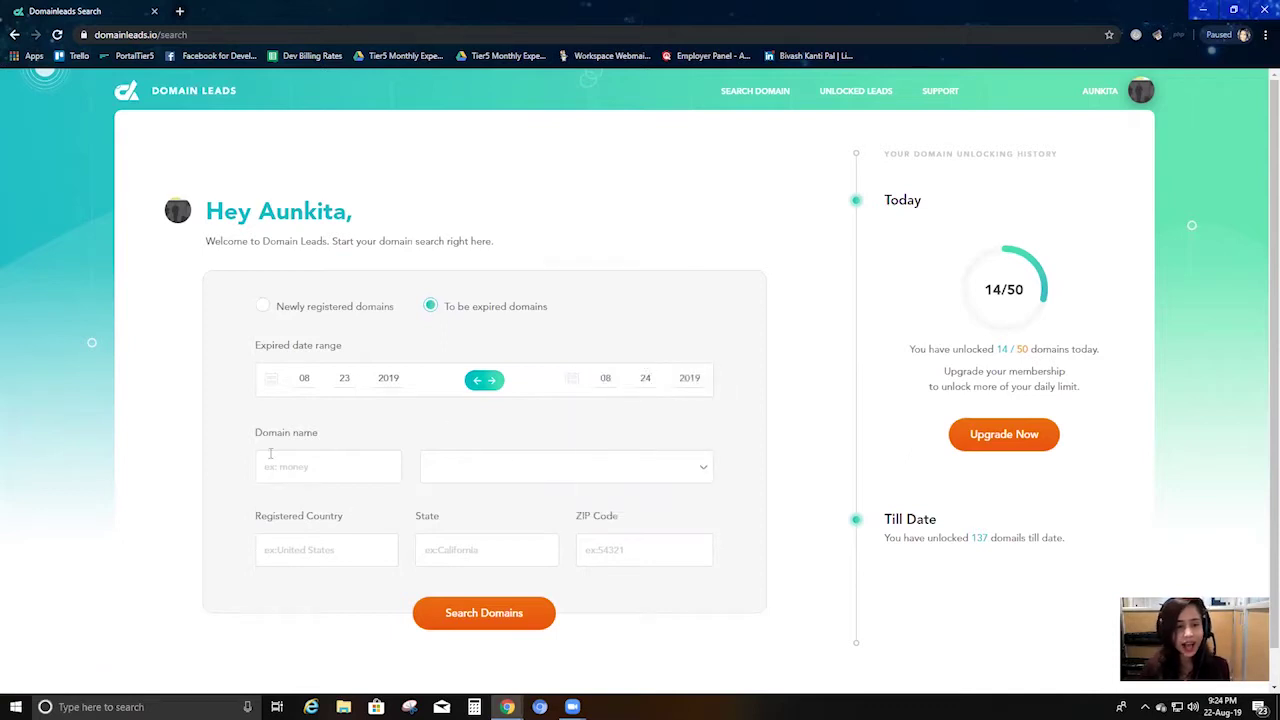
Enter keyword 'money' and registered country United States, then run the search.
{"action": "left_click", "coordinate": [316, 462]}
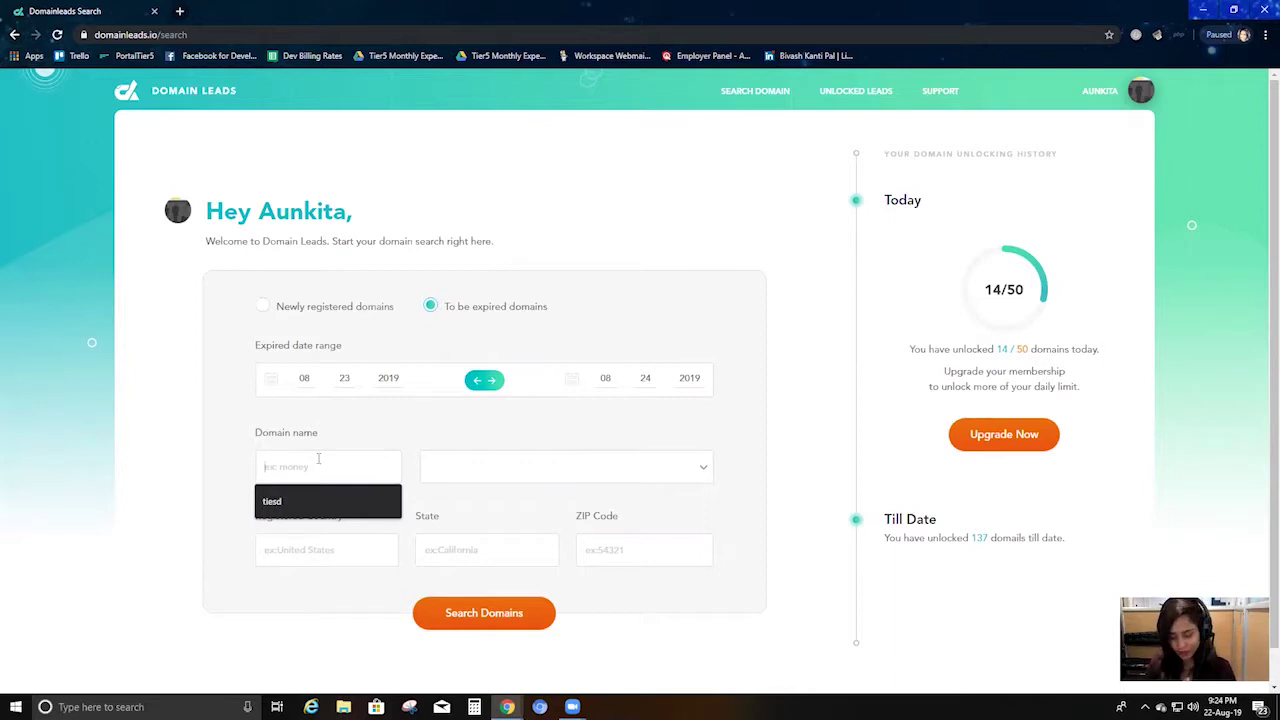
{"action": "type", "text": "money"}
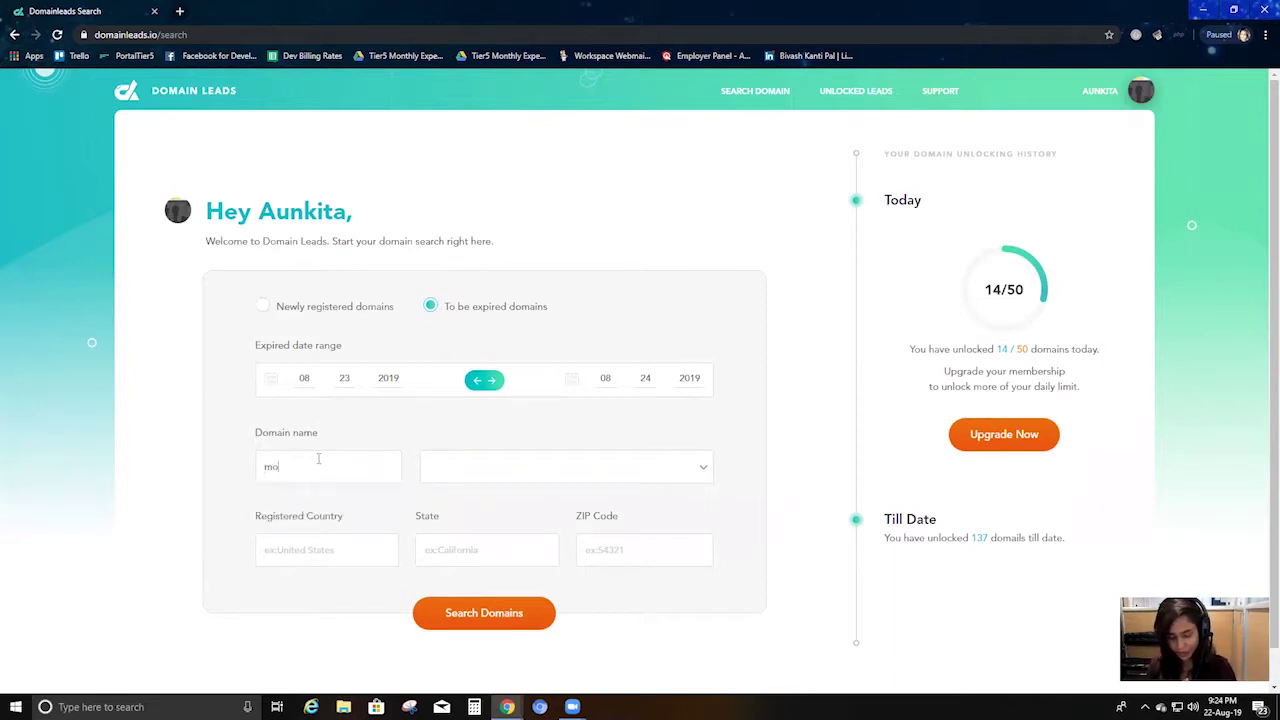
{"action": "left_click", "coordinate": [491, 477]}
{"action": "left_click", "coordinate": [517, 474]}
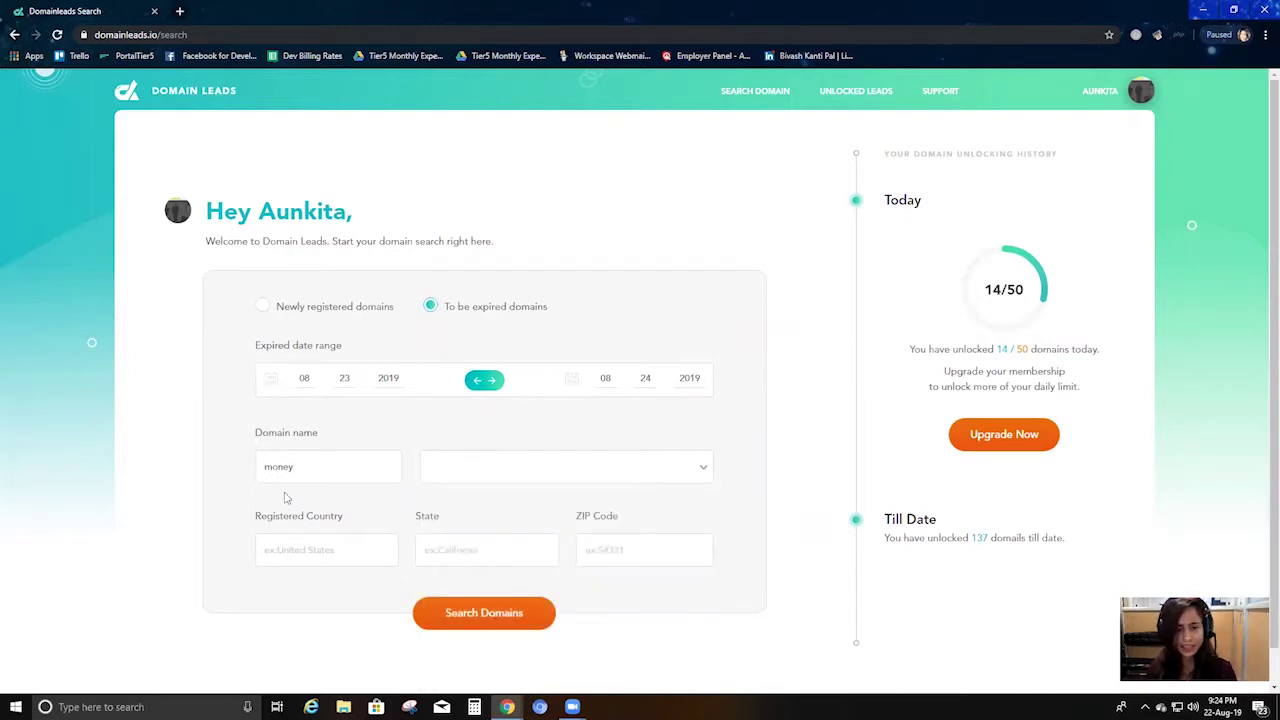
{"action": "left_click", "coordinate": [362, 555]}
{"action": "key", "text": "Down"}
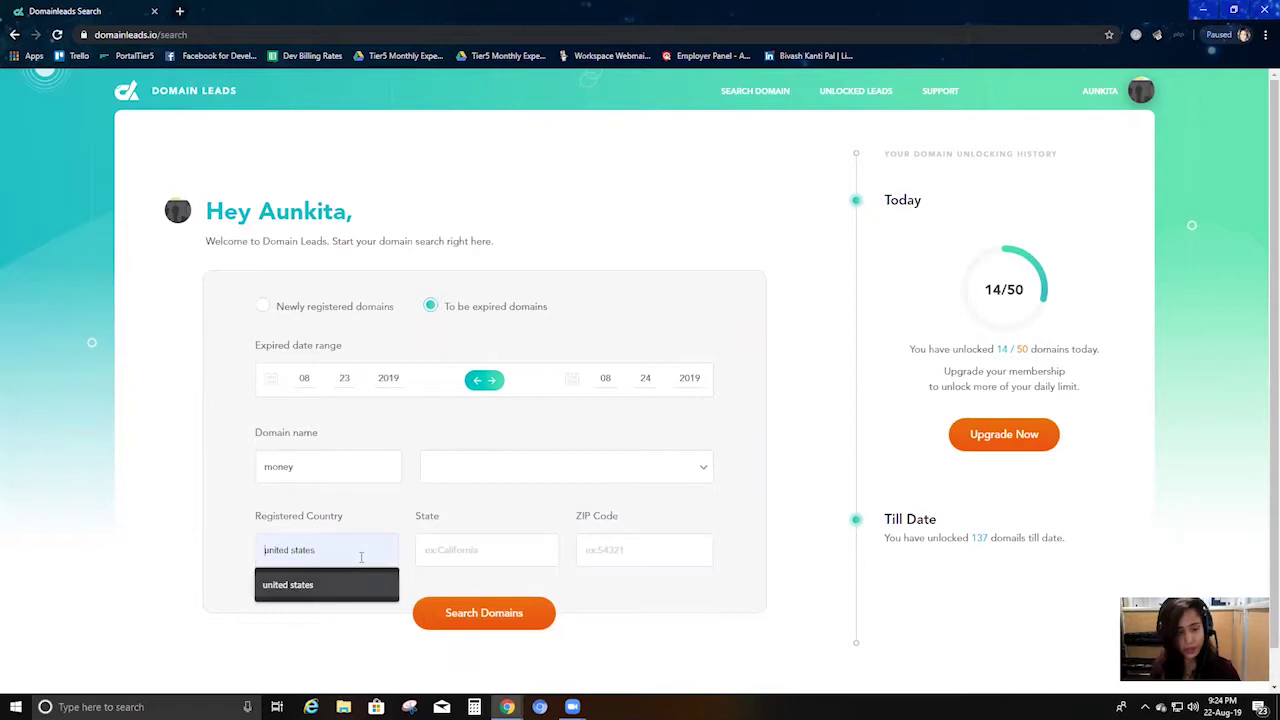
{"action": "key", "text": "Return"}
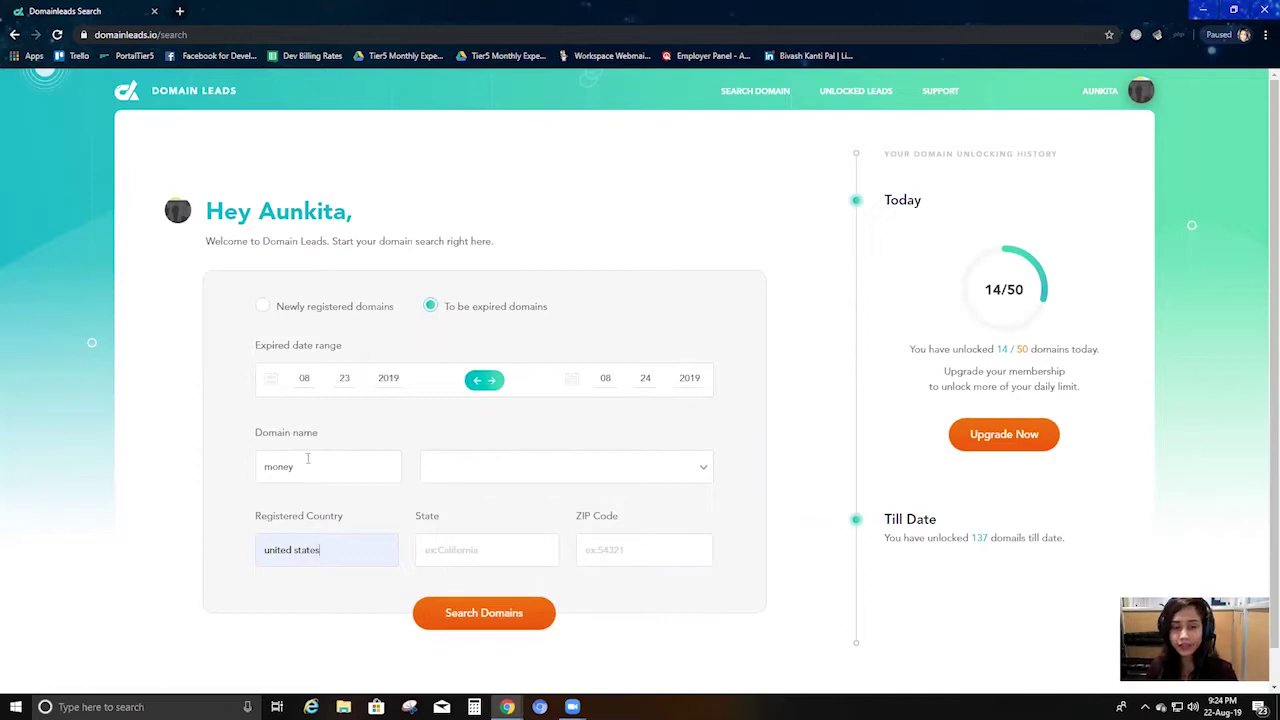
{"action": "left_click", "coordinate": [516, 626]}
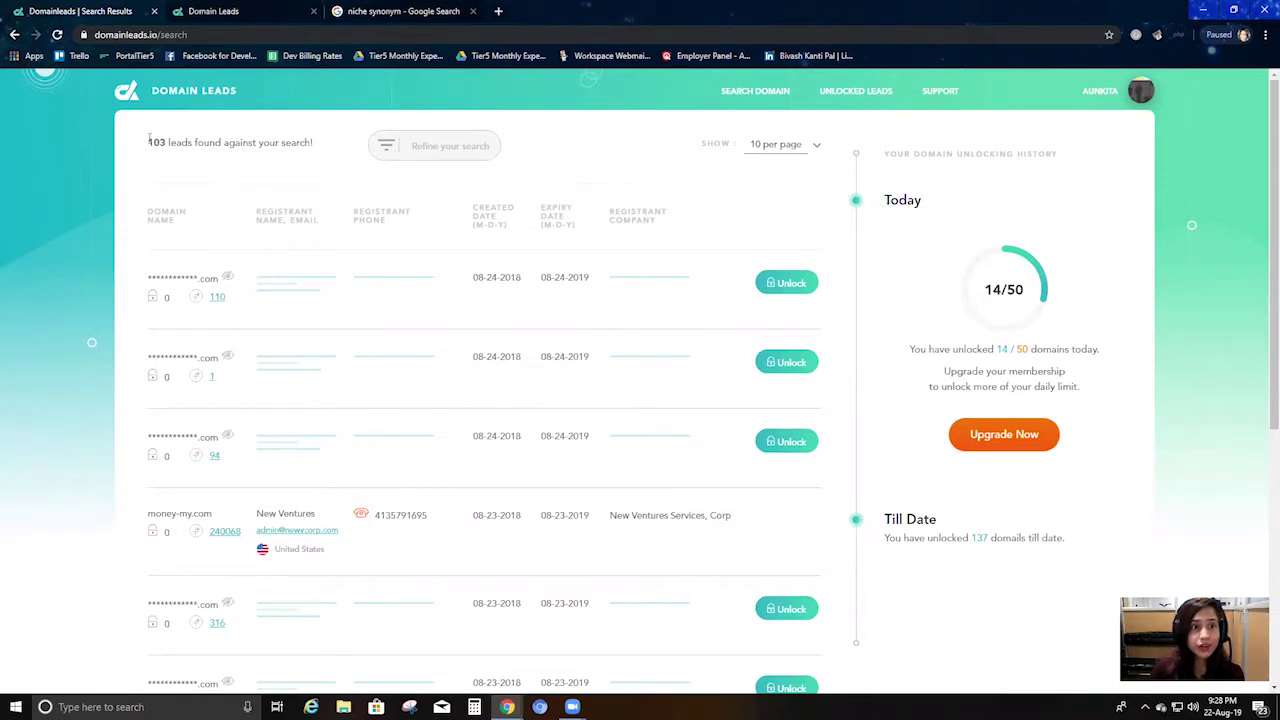
Scroll through the 103 expiring-domain results, checking the second lead's created date.
{"action": "scroll", "coordinate": [440, 440], "scroll_direction": "down", "scroll_amount": 3}
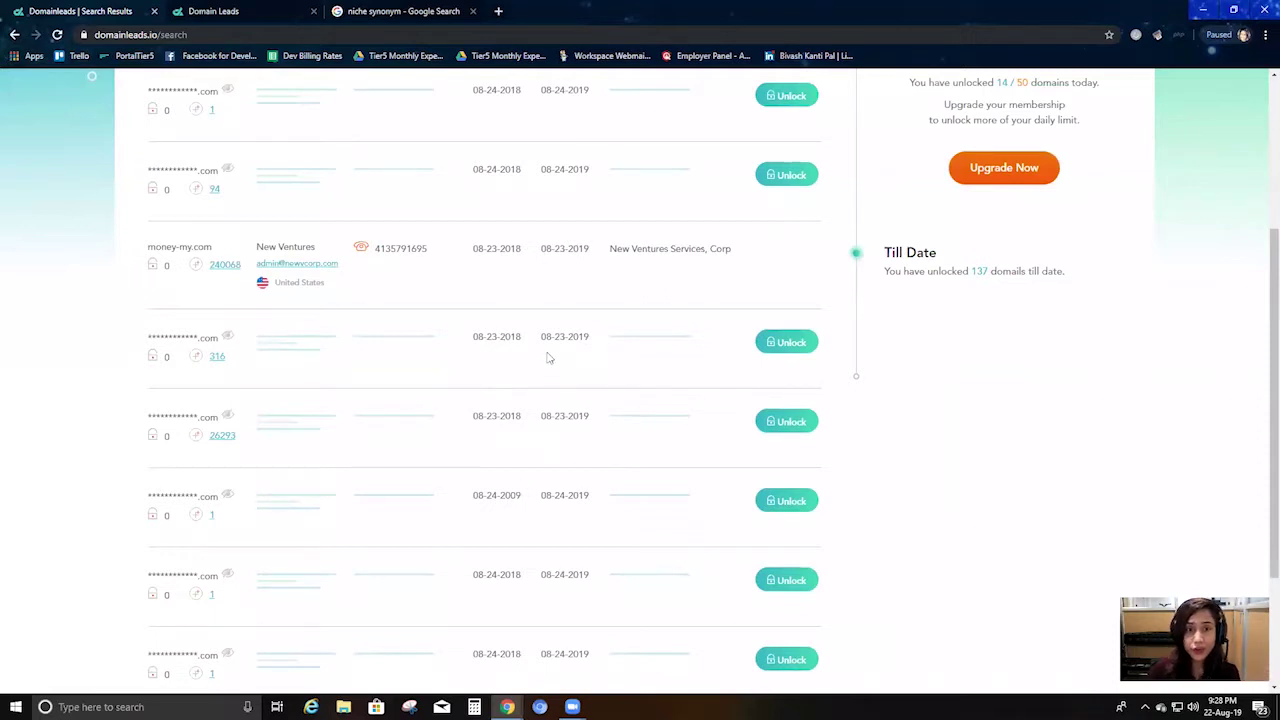
{"action": "scroll", "coordinate": [548, 357], "scroll_direction": "up", "scroll_amount": 1}
{"action": "scroll", "coordinate": [520, 398], "scroll_direction": "up", "scroll_amount": 3}
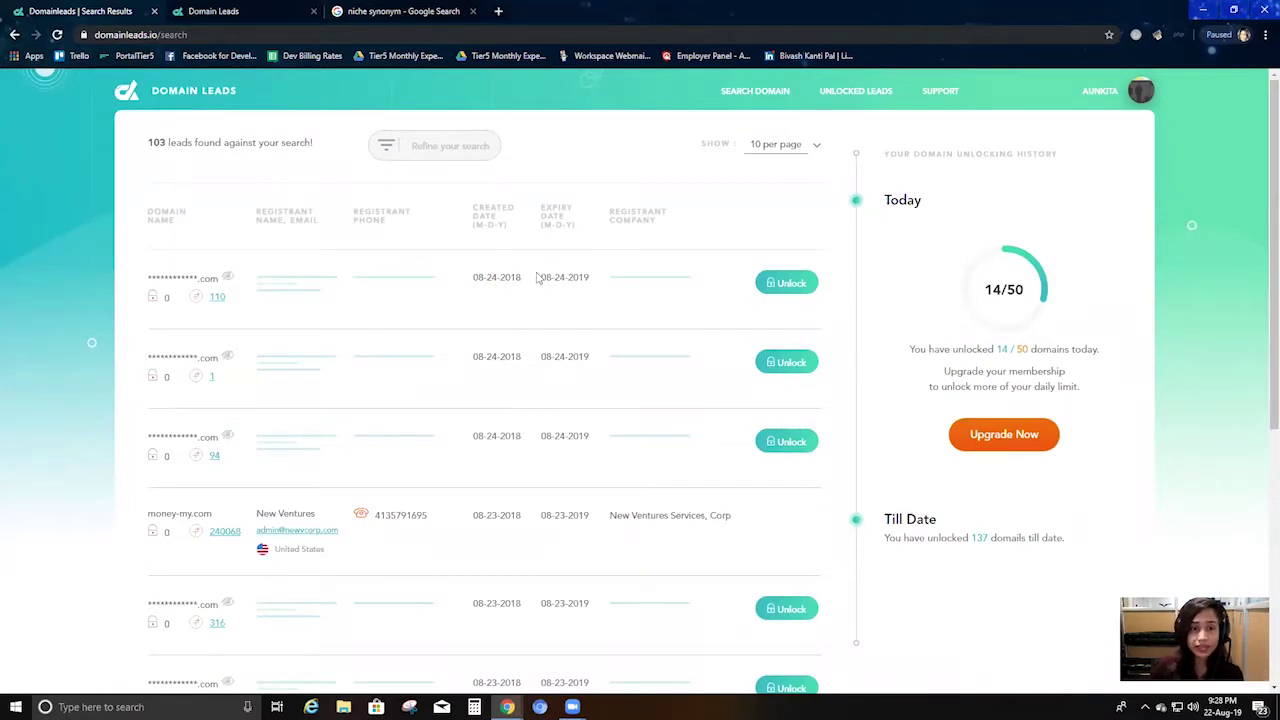
{"action": "left_click_drag", "start_coordinate": [488, 355], "coordinate": [541, 360]}
{"action": "left_click", "coordinate": [564, 355]}
{"action": "scroll", "coordinate": [500, 370], "scroll_direction": "down", "scroll_amount": 3}
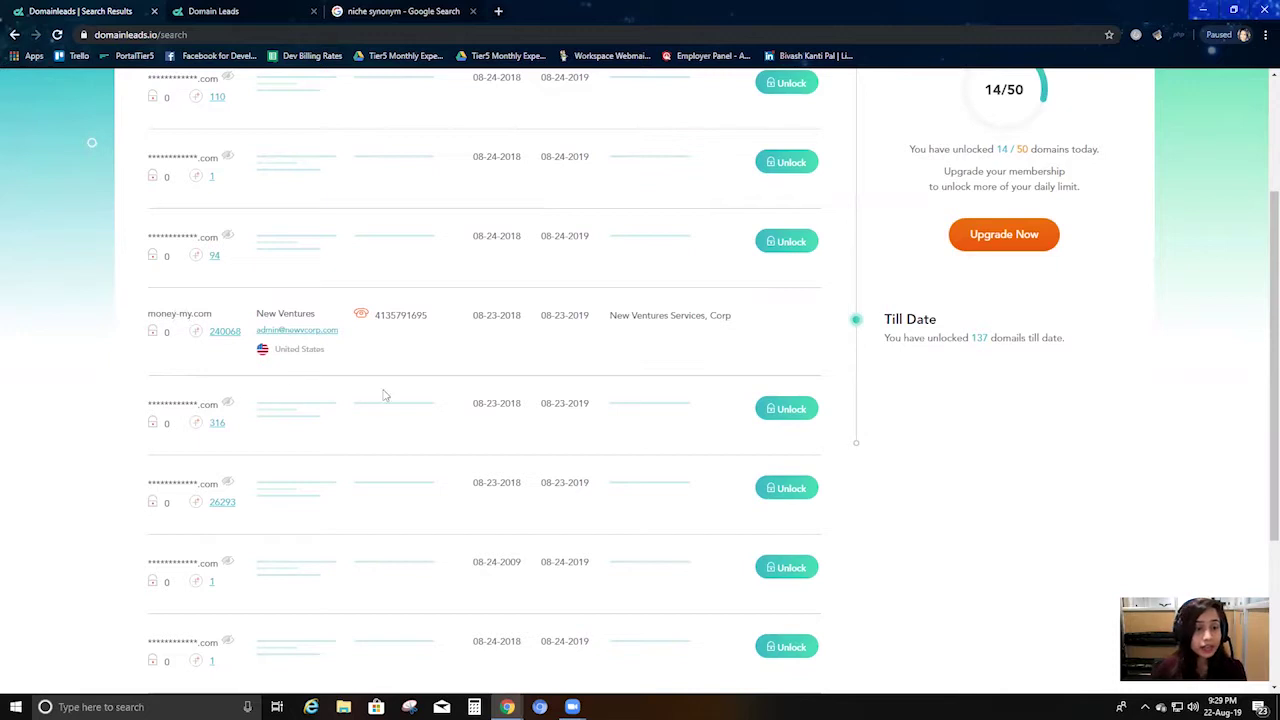
{"action": "left_click", "coordinate": [797, 410]}
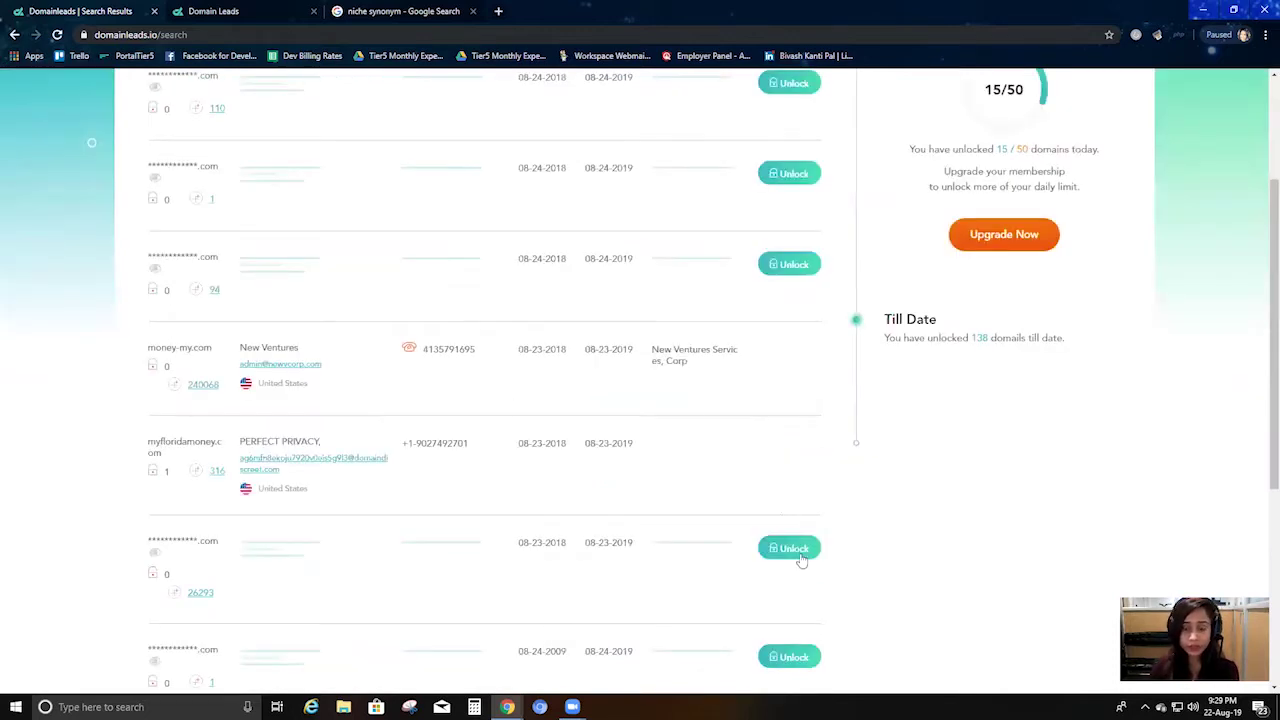
{"action": "left_click", "coordinate": [797, 550]}
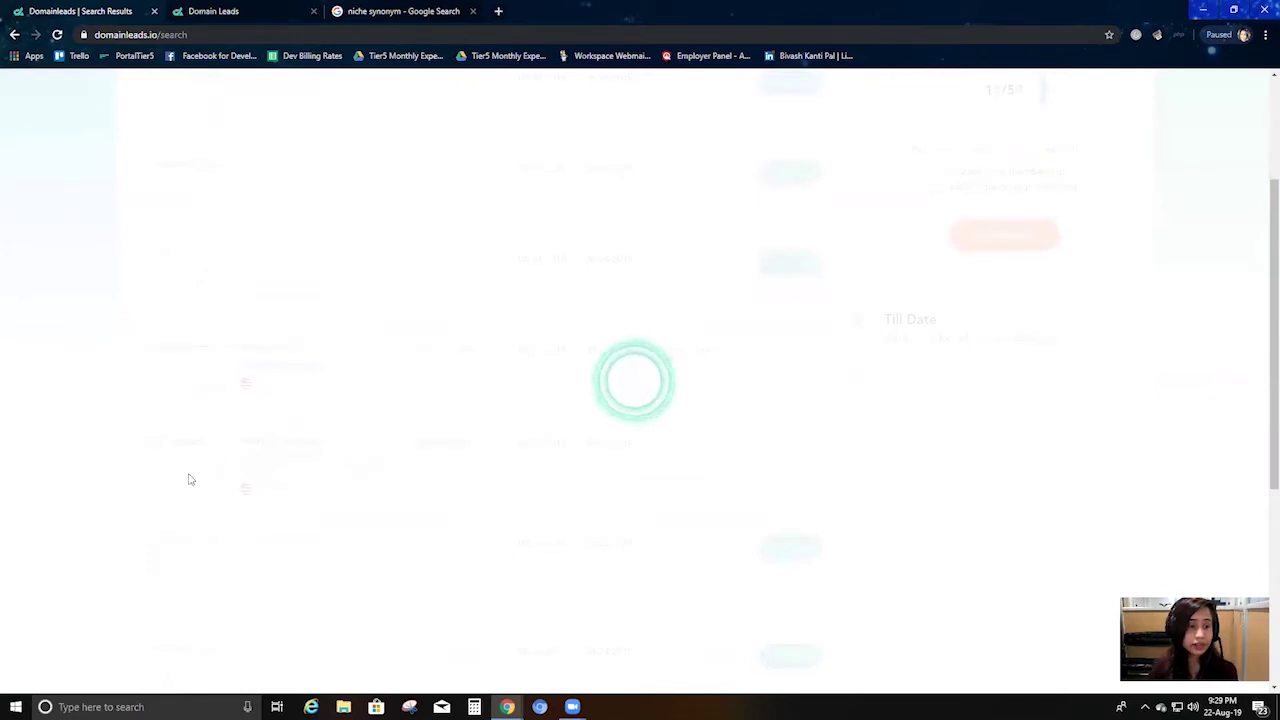
{"action": "scroll", "coordinate": [190, 360], "scroll_direction": "down", "scroll_amount": 1}
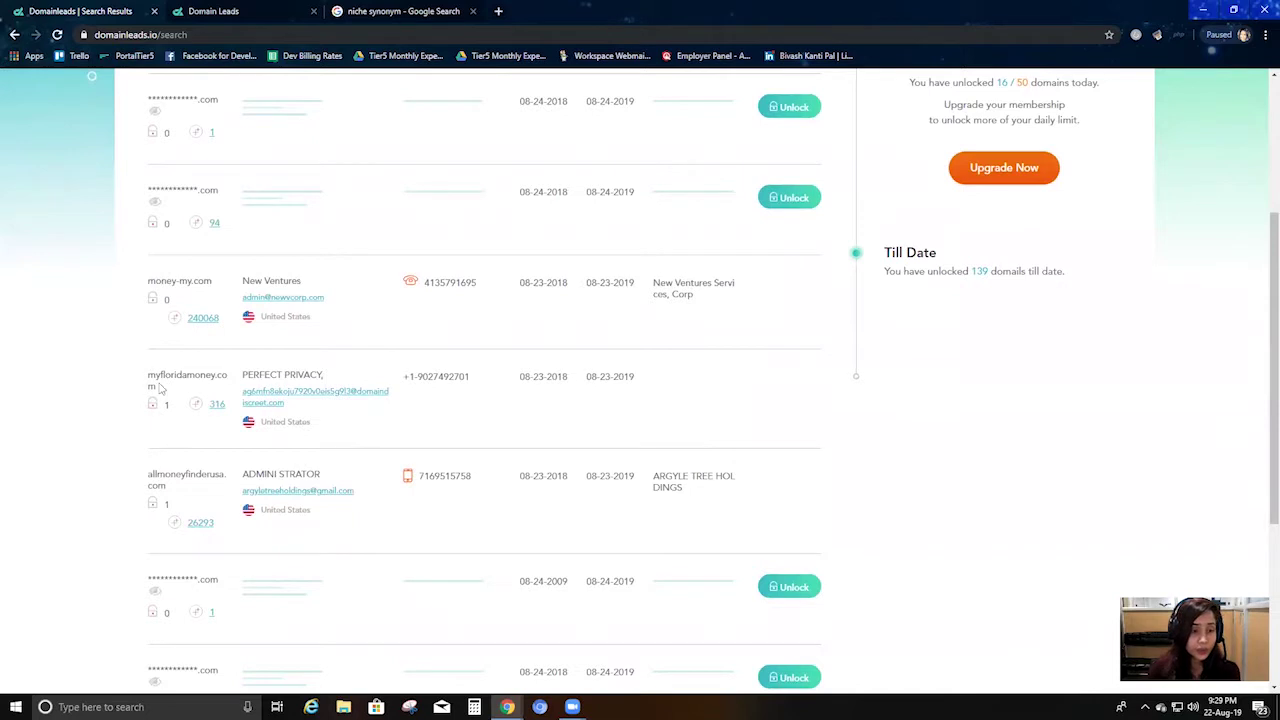
{"action": "left_click_drag", "start_coordinate": [186, 376], "coordinate": [184, 408]}
{"action": "scroll", "coordinate": [147, 441], "scroll_direction": "down", "scroll_amount": 1}
{"action": "left_click", "coordinate": [780, 520]}
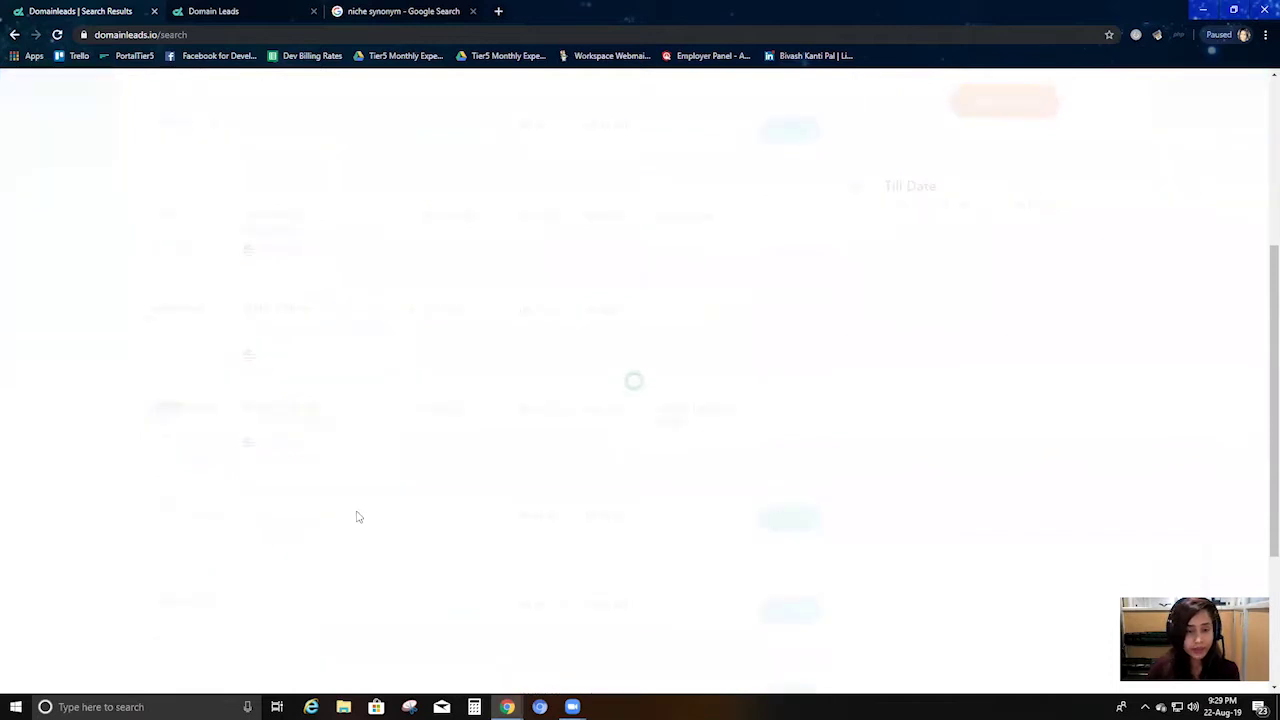
{"action": "scroll", "coordinate": [178, 441], "scroll_direction": "down", "scroll_amount": 2}
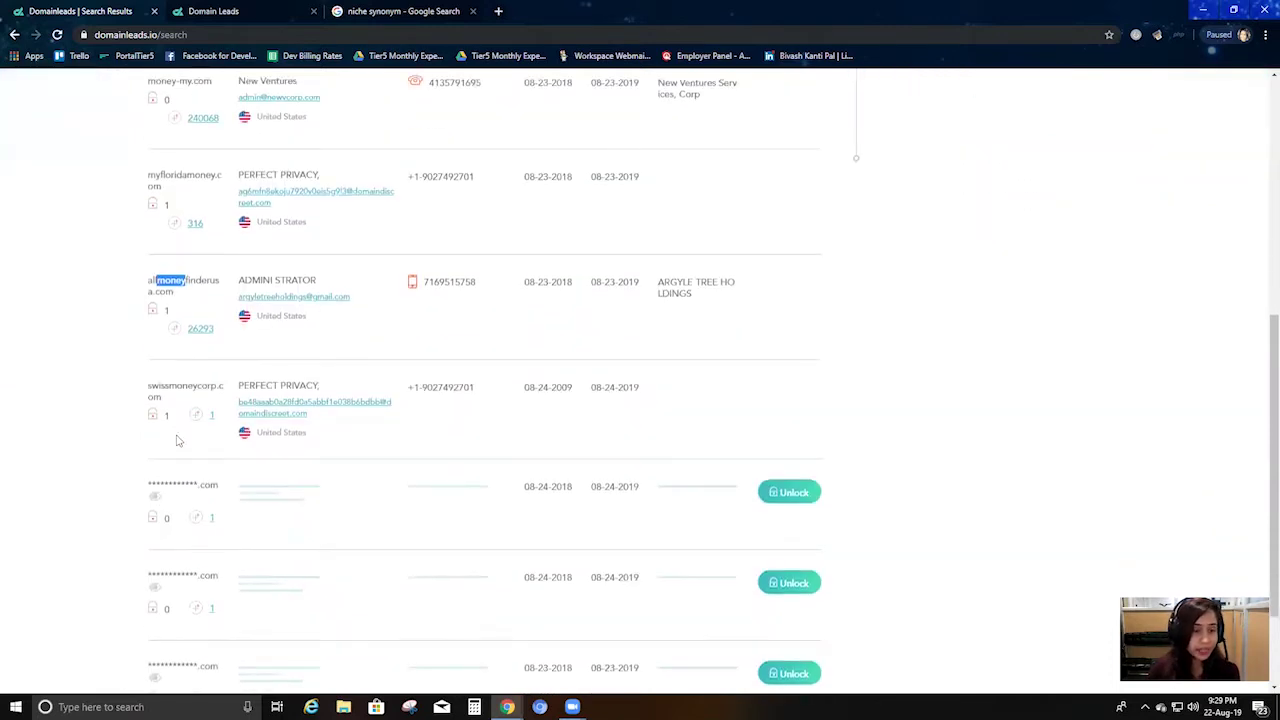
{"action": "left_click_drag", "start_coordinate": [178, 385], "coordinate": [197, 386]}
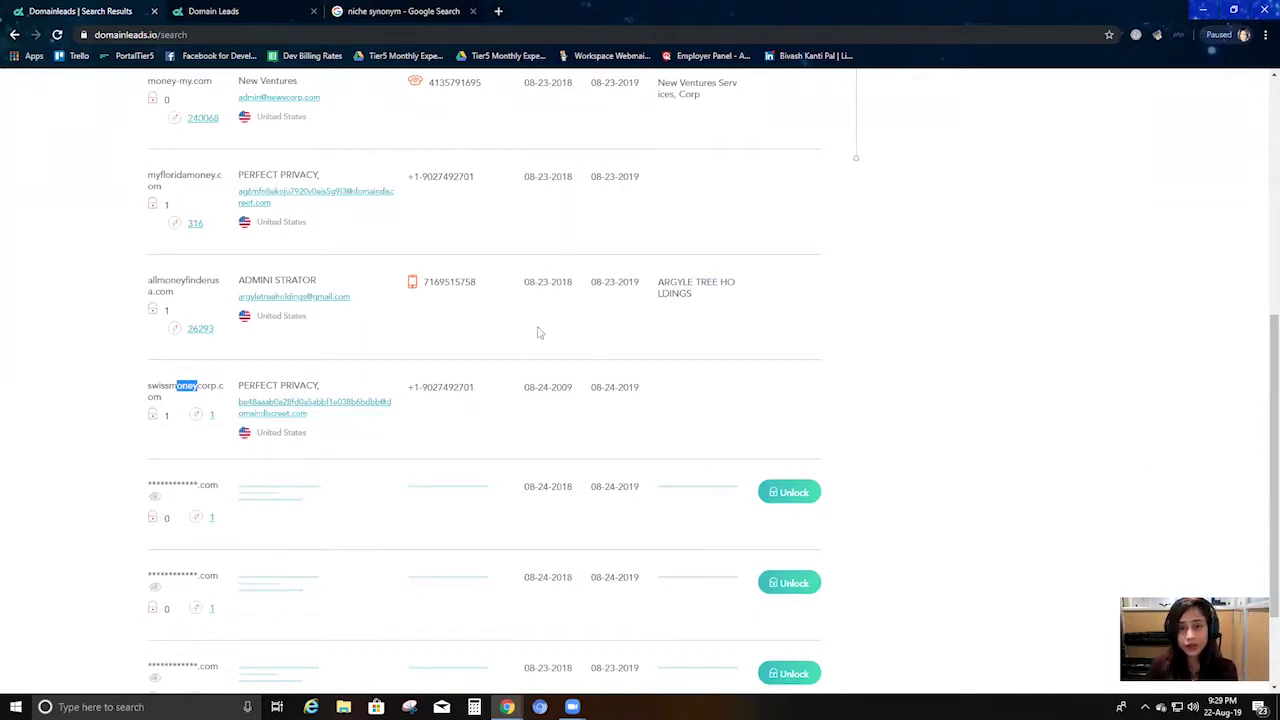
{"action": "scroll", "coordinate": [576, 285], "scroll_direction": "up", "scroll_amount": 2}
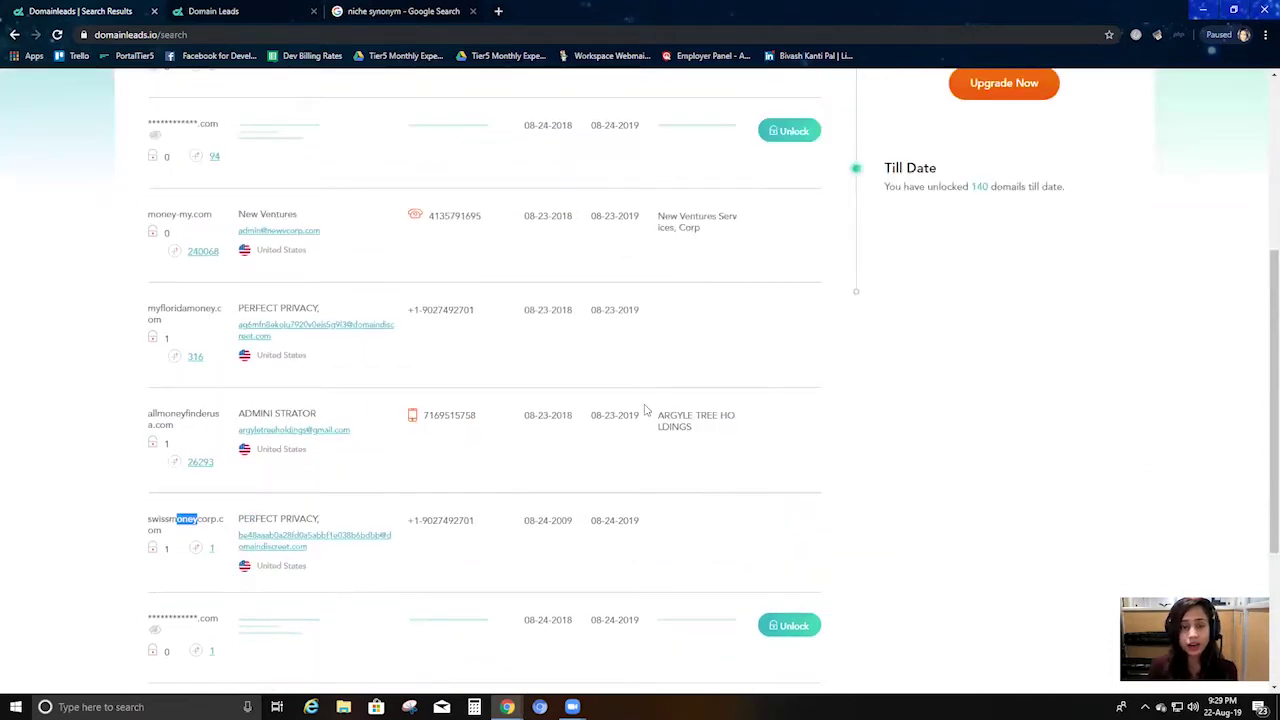
{"action": "scroll", "coordinate": [598, 324], "scroll_direction": "up", "scroll_amount": 2}
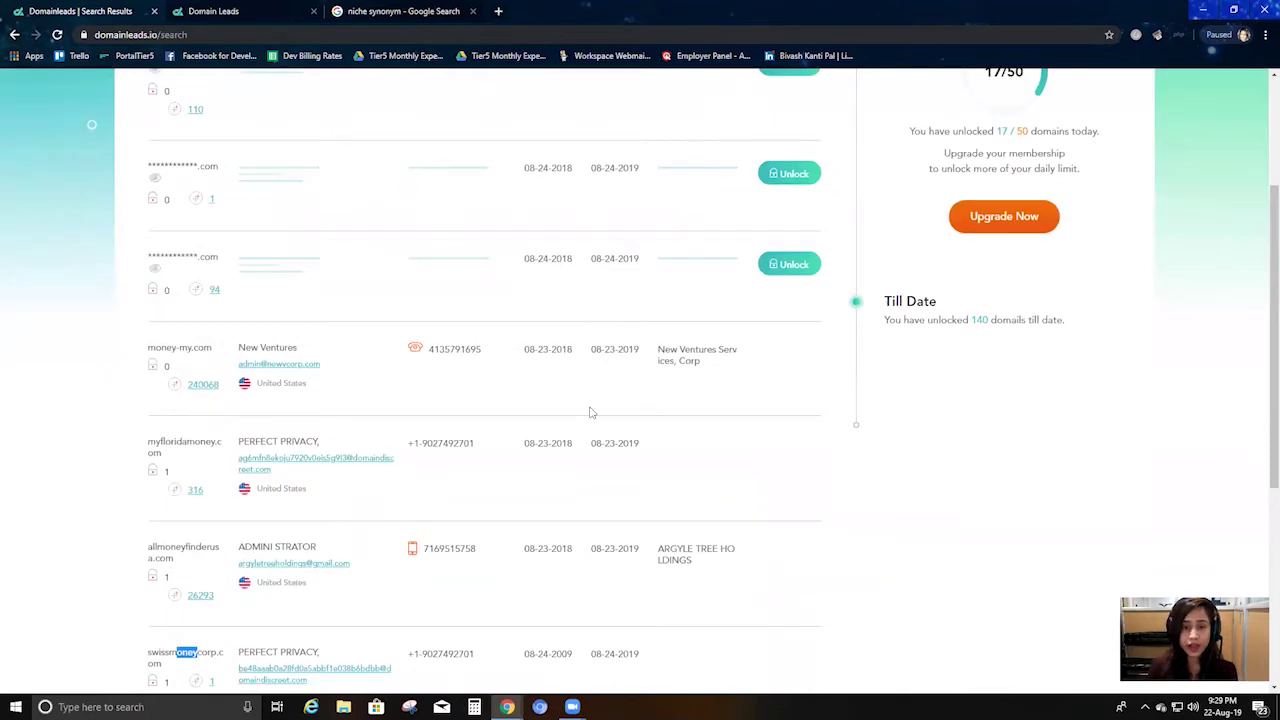
{"action": "scroll", "coordinate": [517, 449], "scroll_direction": "up", "scroll_amount": 3}
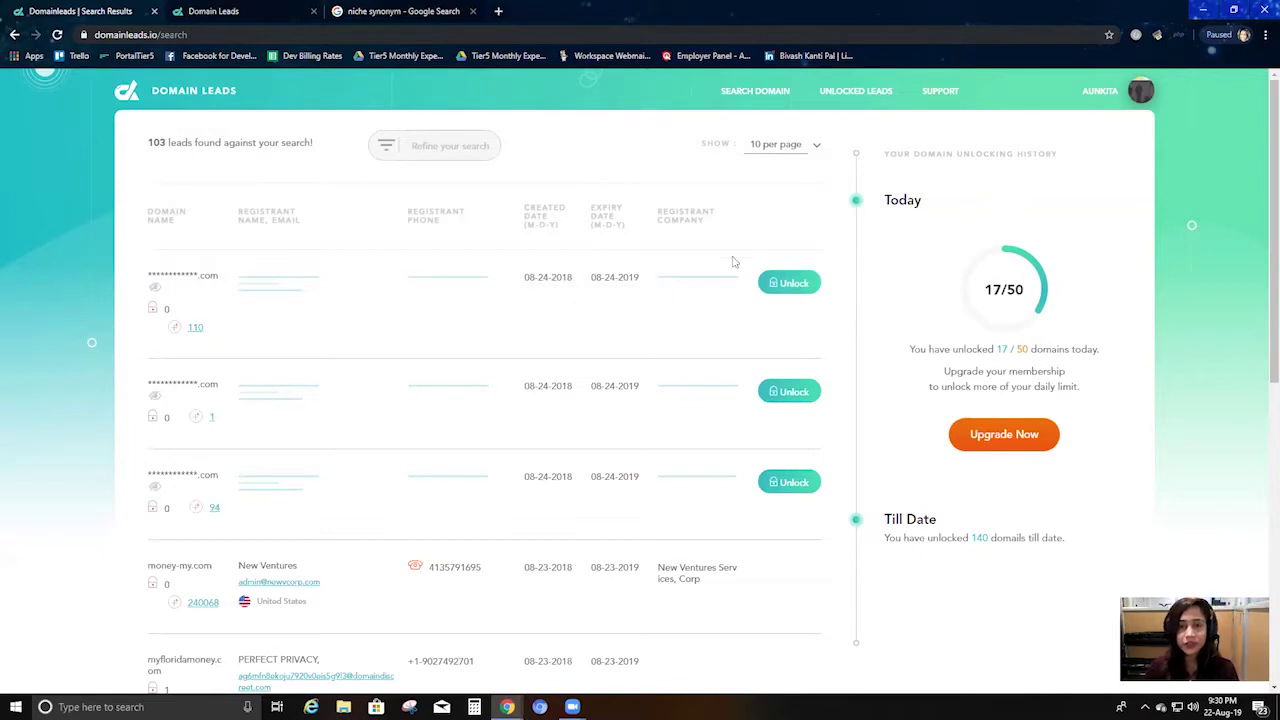
Visit the support page, dismiss the Messenger login popup, and browse the feature-request board.
{"action": "left_click", "coordinate": [941, 95]}
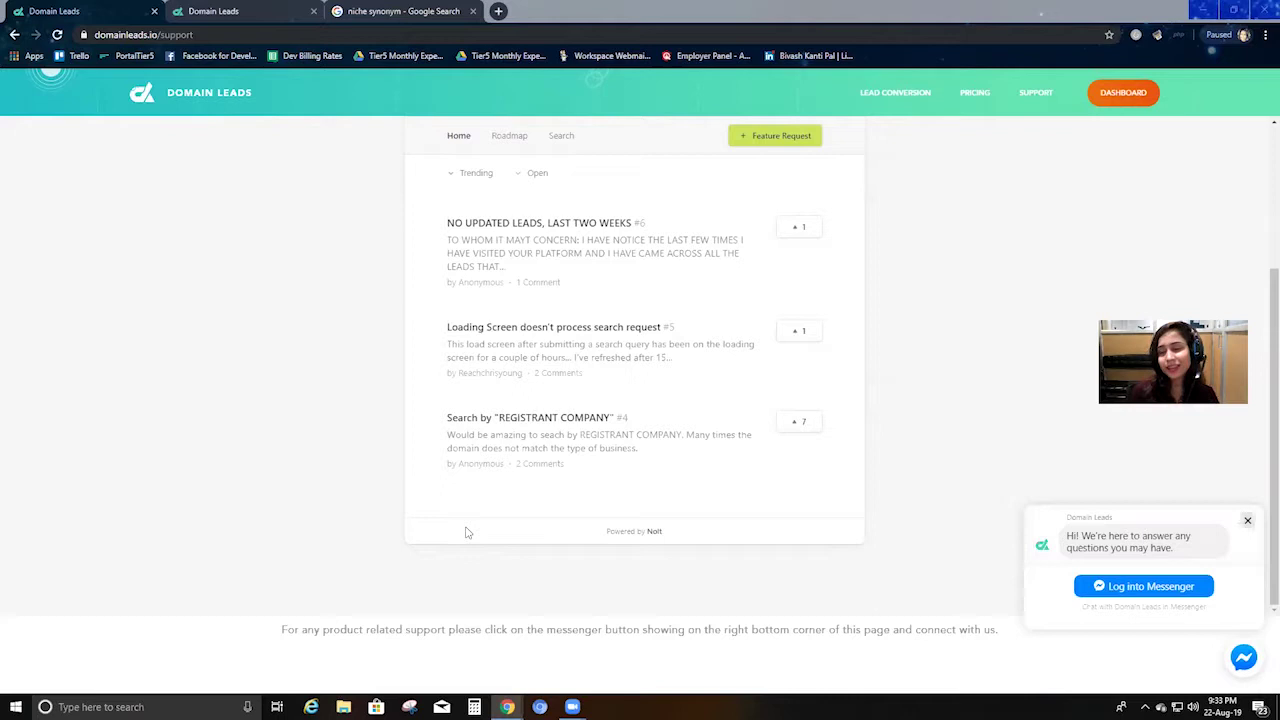
{"action": "left_click", "coordinate": [1133, 592]}
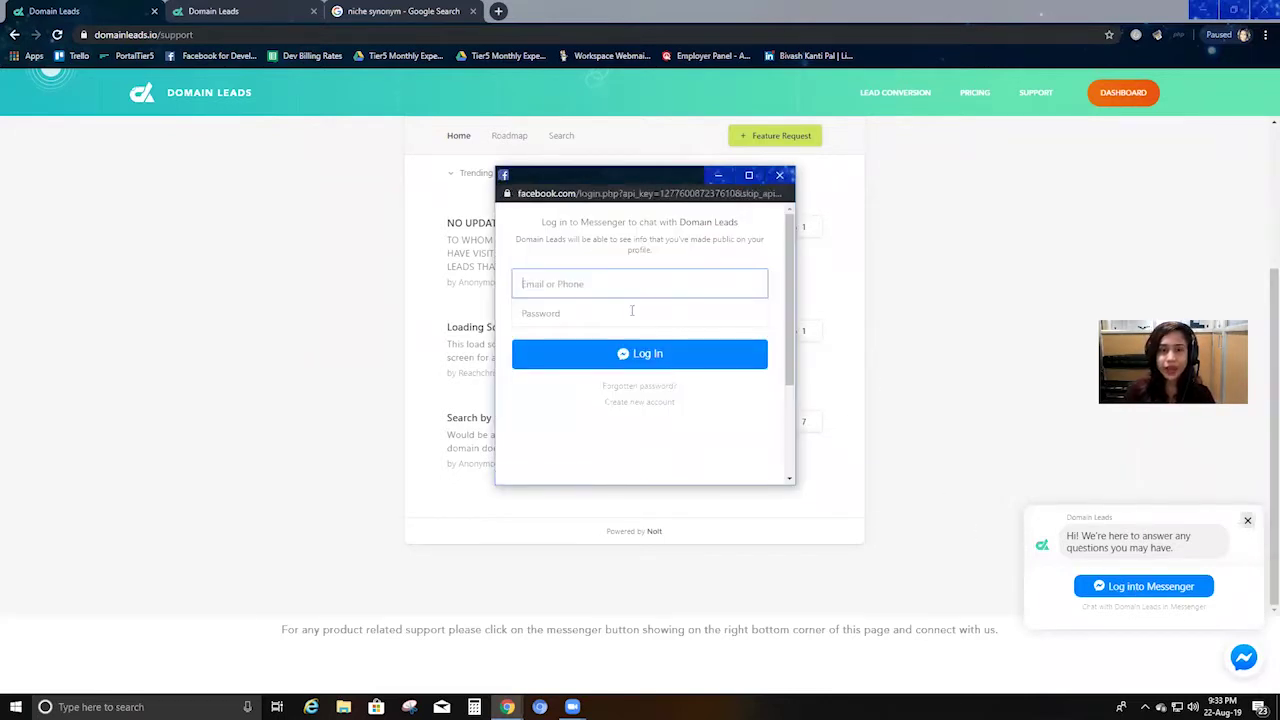
{"action": "left_click", "coordinate": [719, 176]}
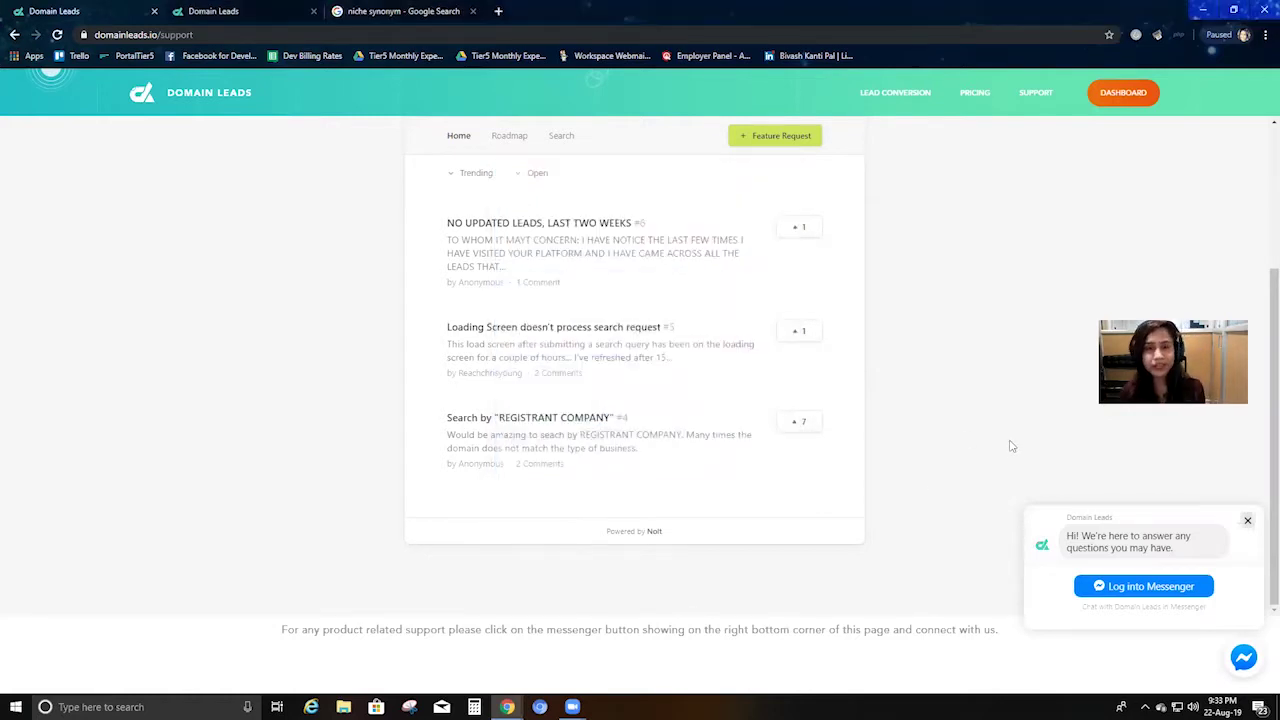
{"action": "scroll", "coordinate": [1028, 406], "scroll_direction": "up", "scroll_amount": 2}
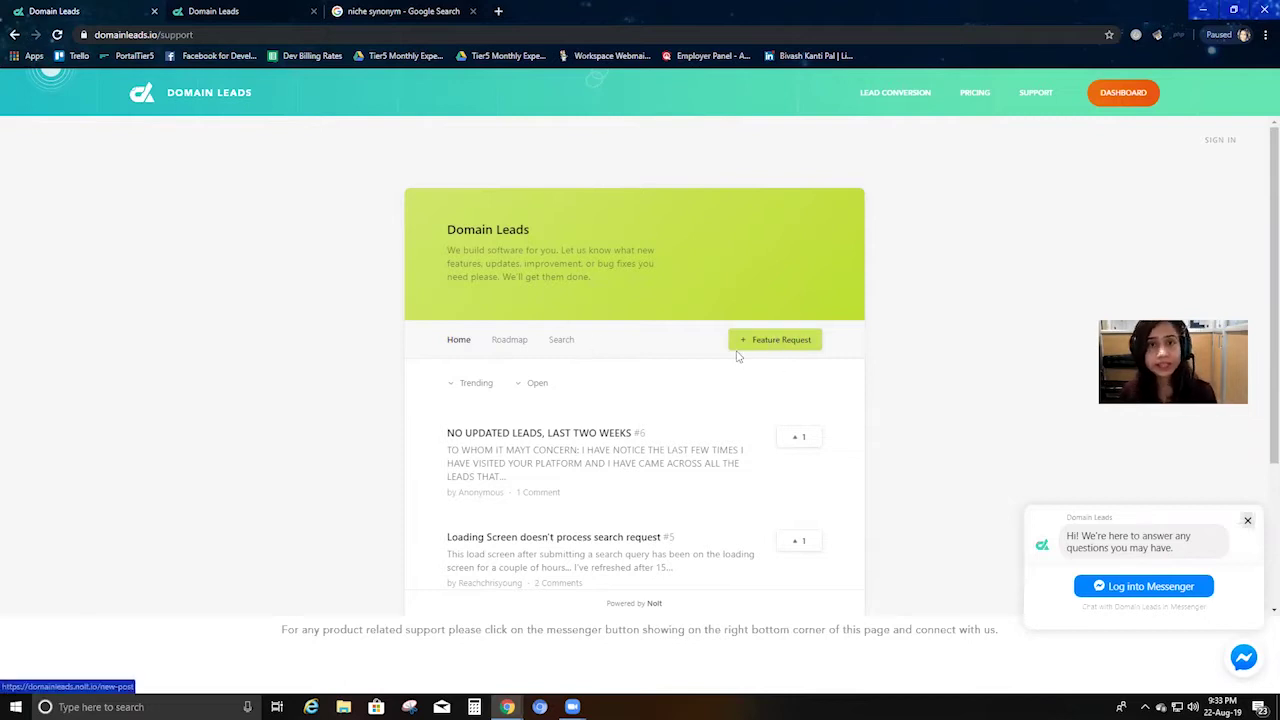
{"action": "scroll", "coordinate": [710, 410], "scroll_direction": "down", "scroll_amount": 2}
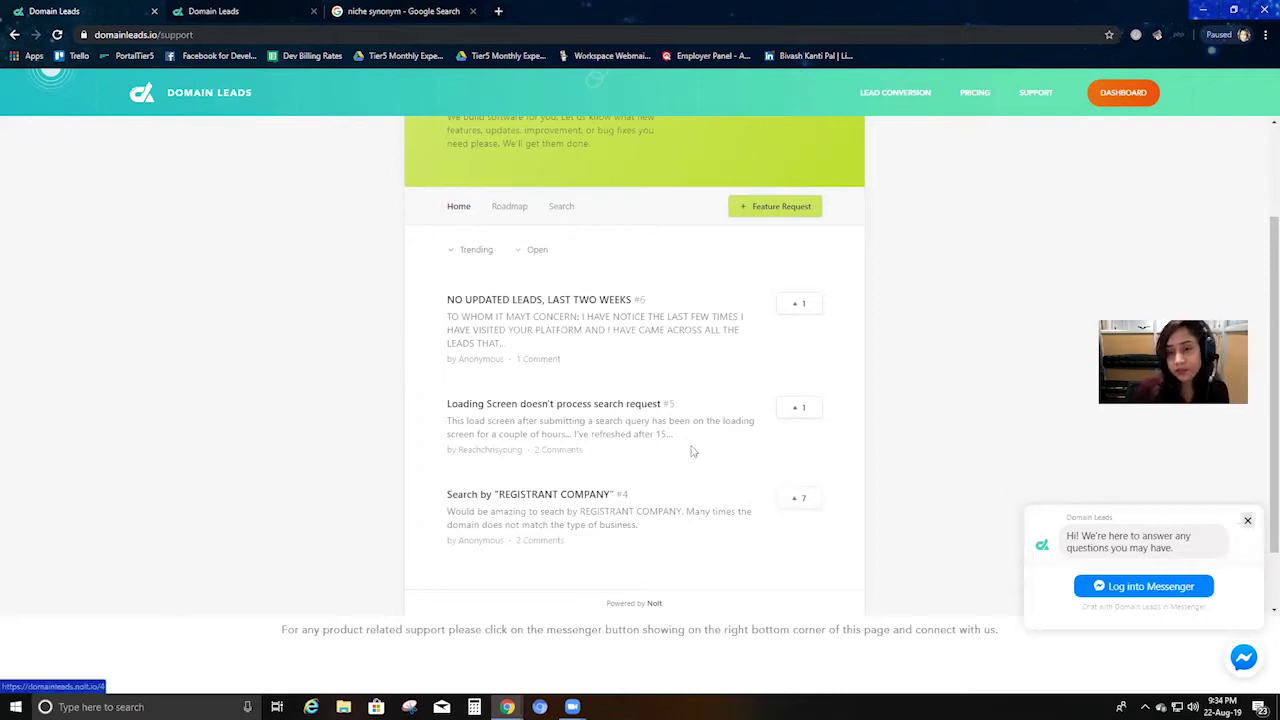
{"action": "scroll", "coordinate": [771, 486], "scroll_direction": "up", "scroll_amount": 2}
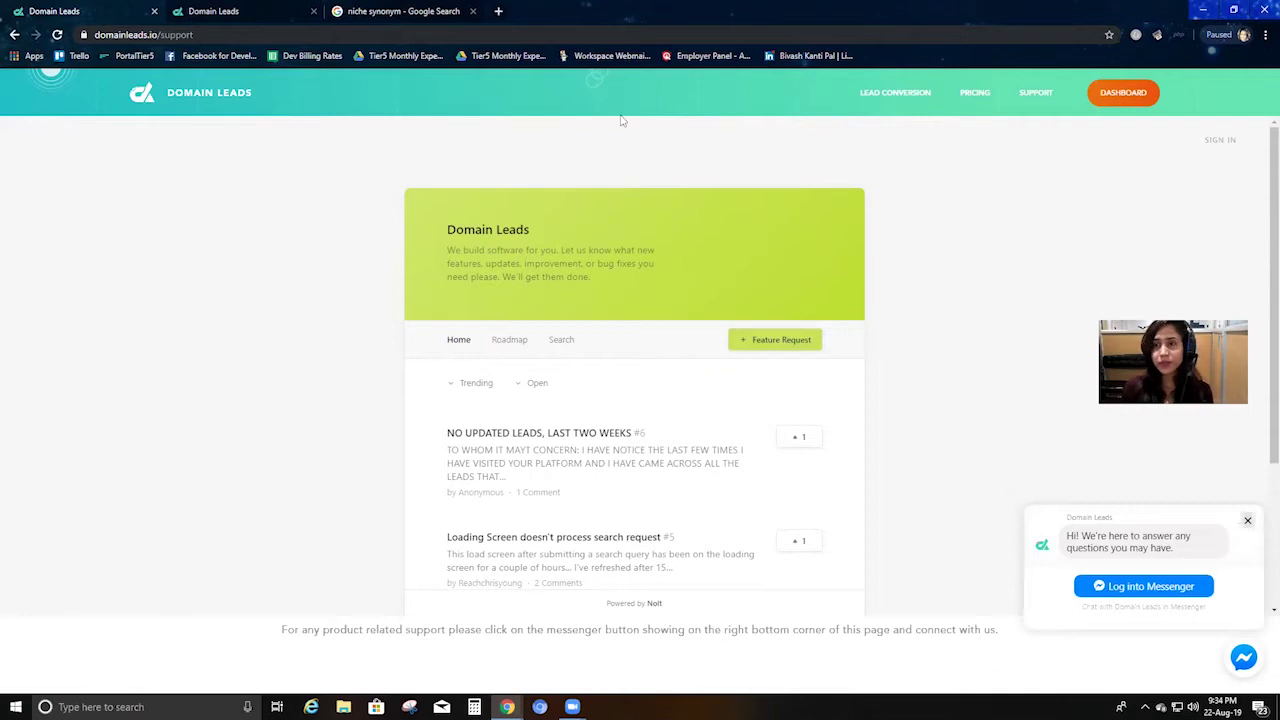
Search newly registered United States domains from 08/13/2019 to 08/14/2019, returning 5754 leads.
{"action": "left_click", "coordinate": [1136, 102]}
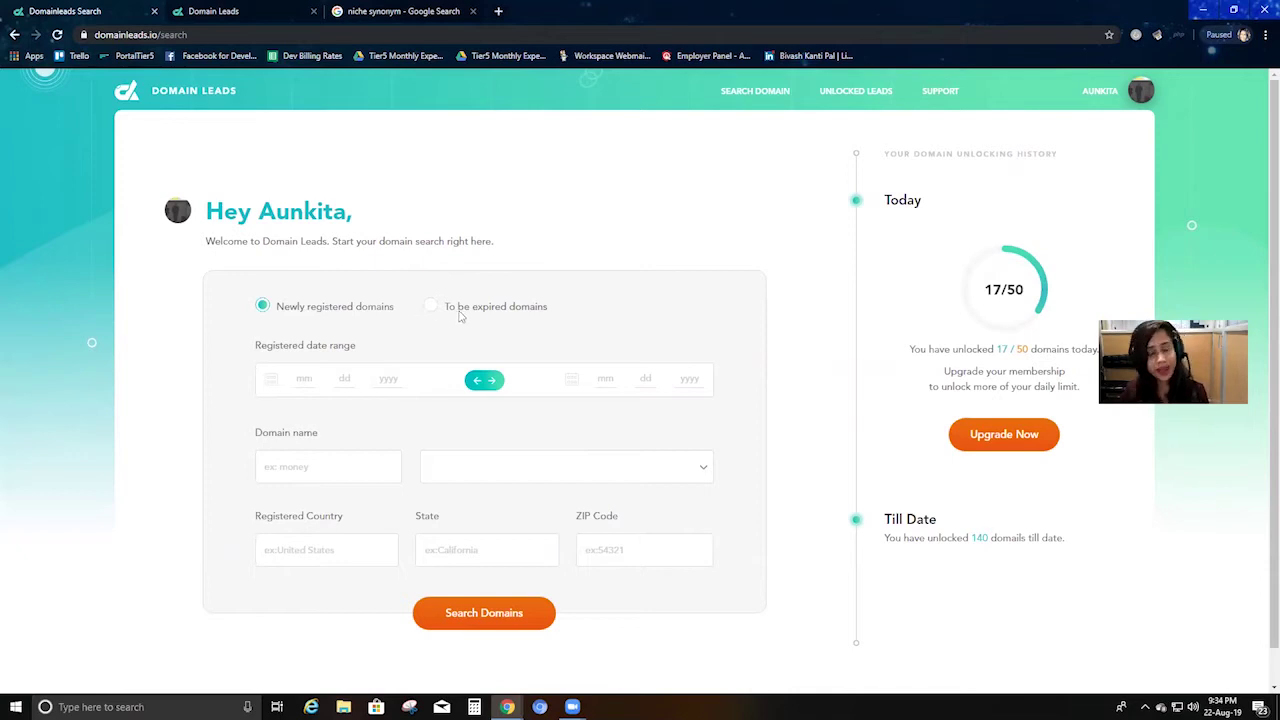
{"action": "left_click", "coordinate": [306, 387]}
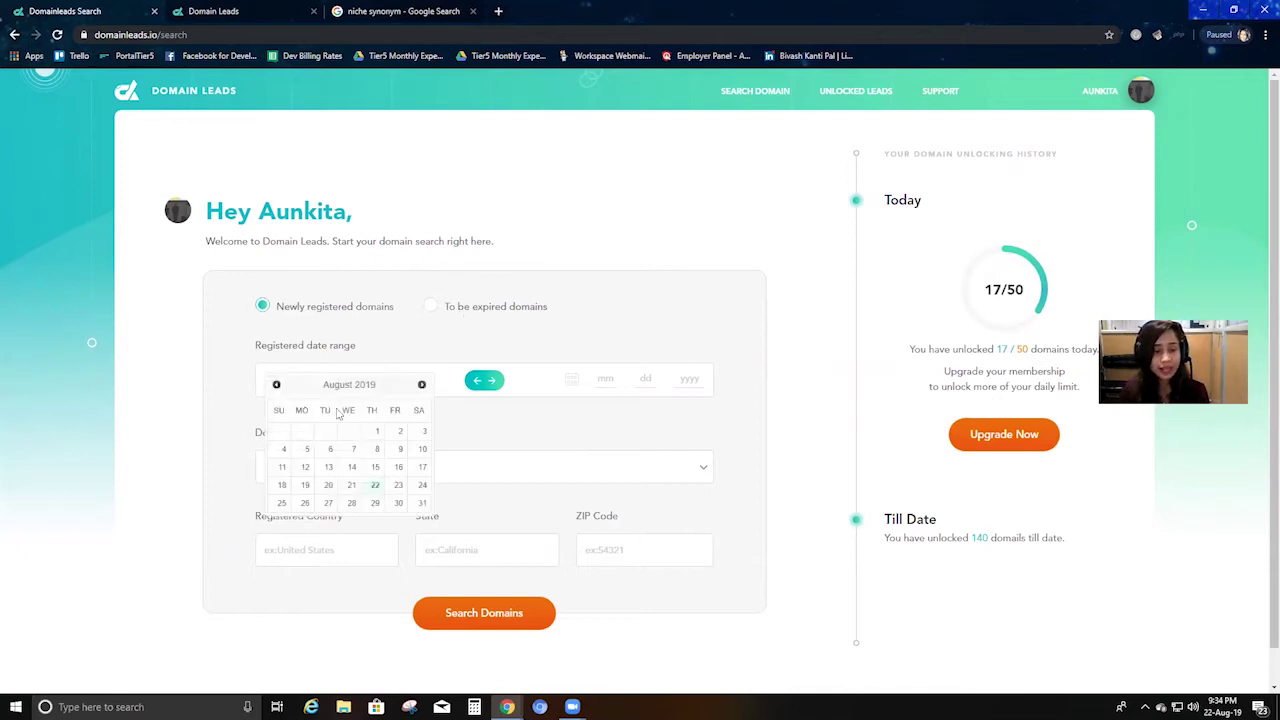
{"action": "left_click", "coordinate": [327, 470]}
{"action": "left_click", "coordinate": [577, 388]}
{"action": "left_click", "coordinate": [652, 467]}
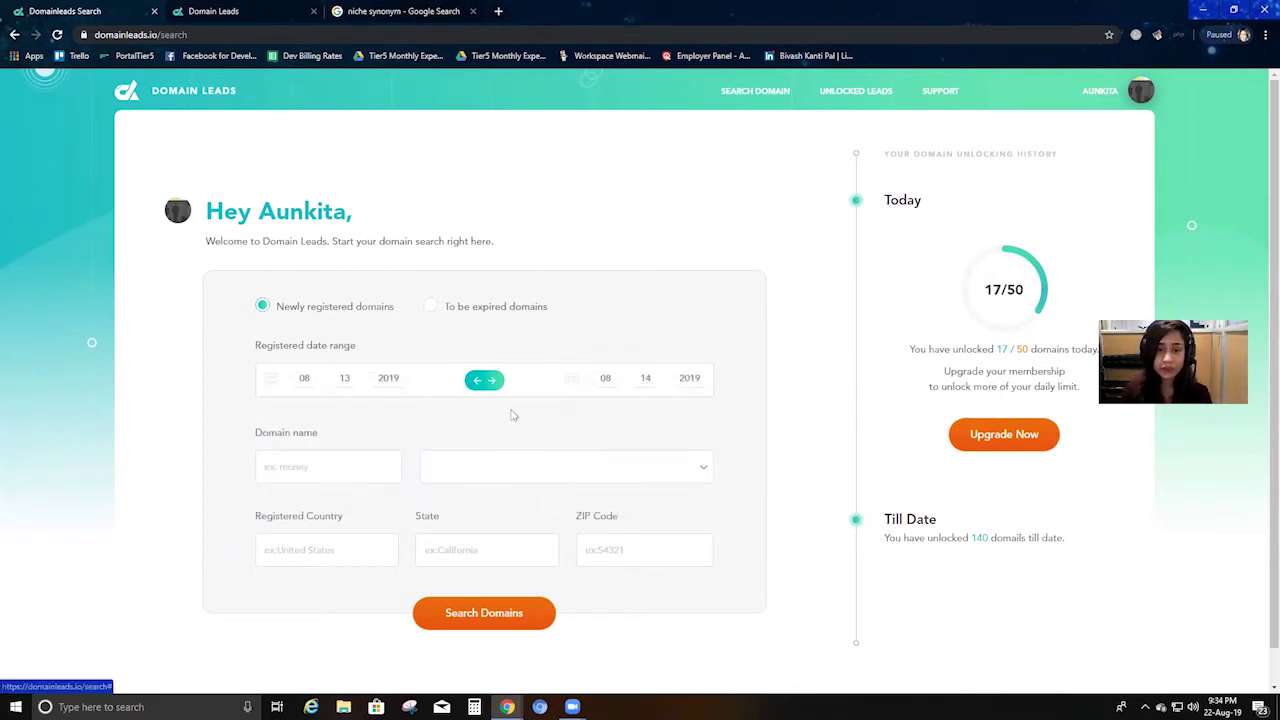
{"action": "left_click", "coordinate": [371, 471]}
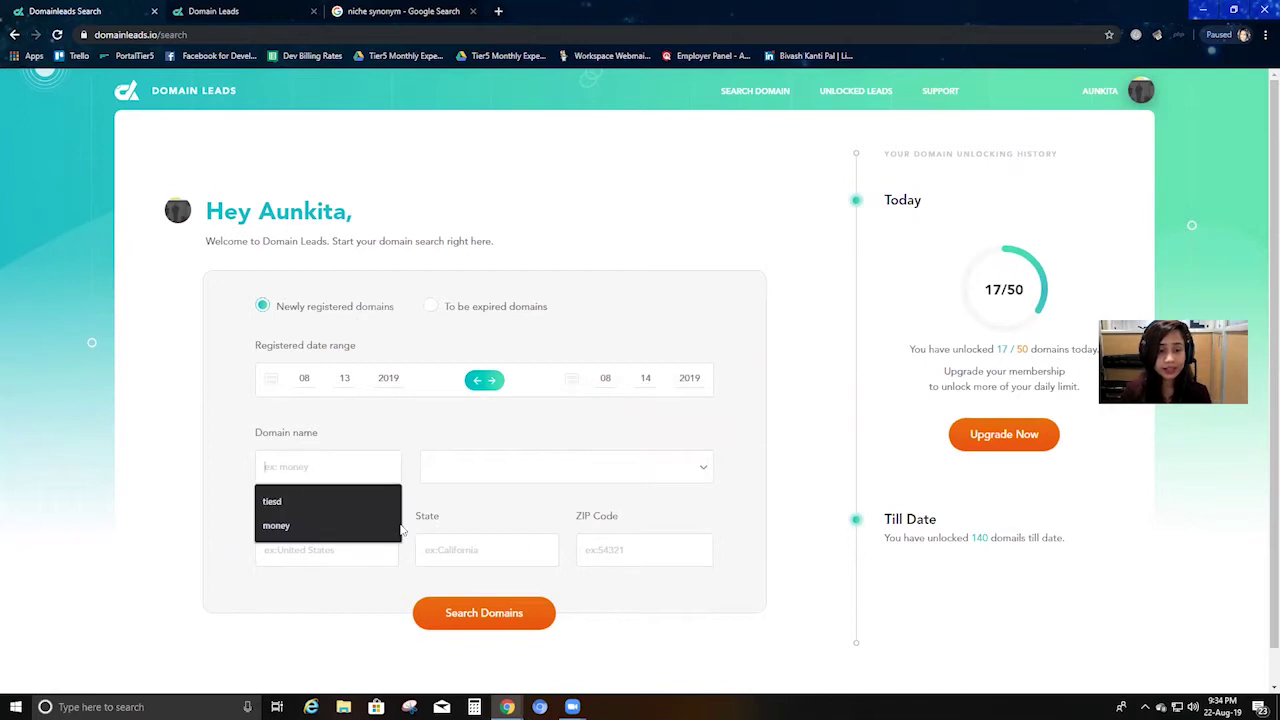
{"action": "left_click", "coordinate": [358, 552]}
{"action": "left_click", "coordinate": [300, 586]}
{"action": "left_click", "coordinate": [458, 614]}
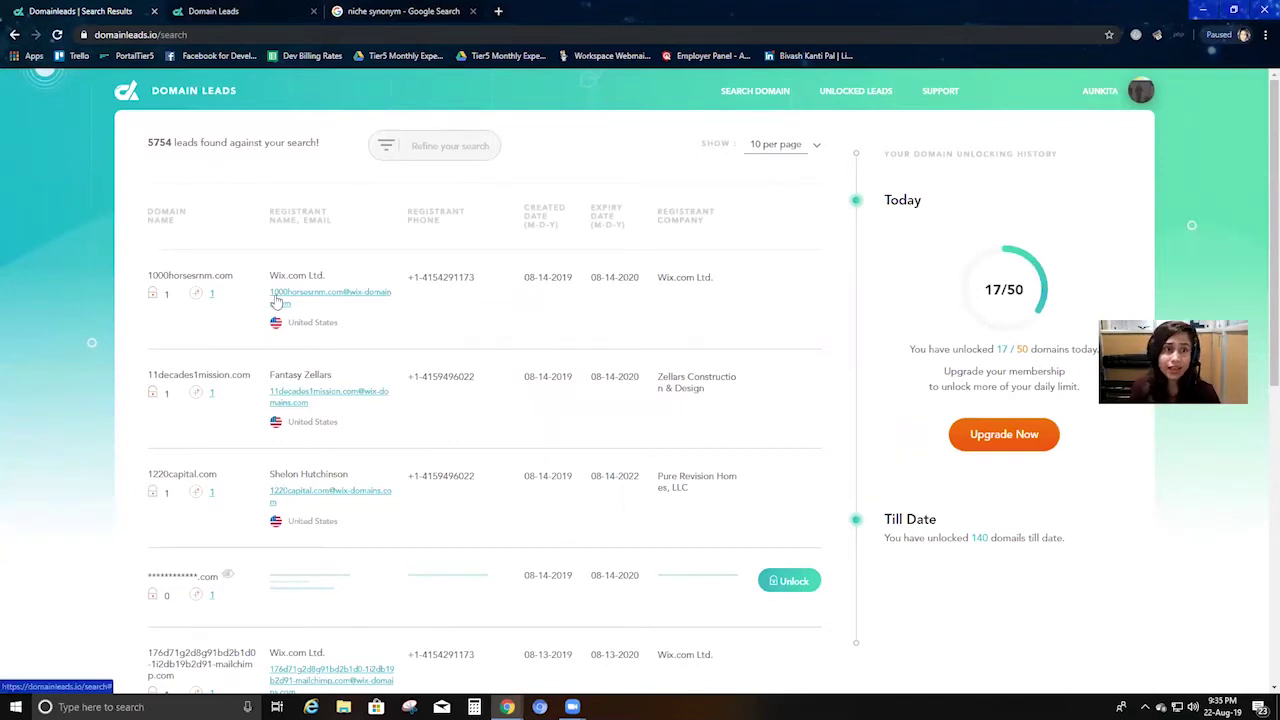
Unlock bestlifeforless.com to reveal its registrant details, reaching 19 of 50 daily unlocks.
{"action": "scroll", "coordinate": [620, 335], "scroll_direction": "down", "scroll_amount": 2}
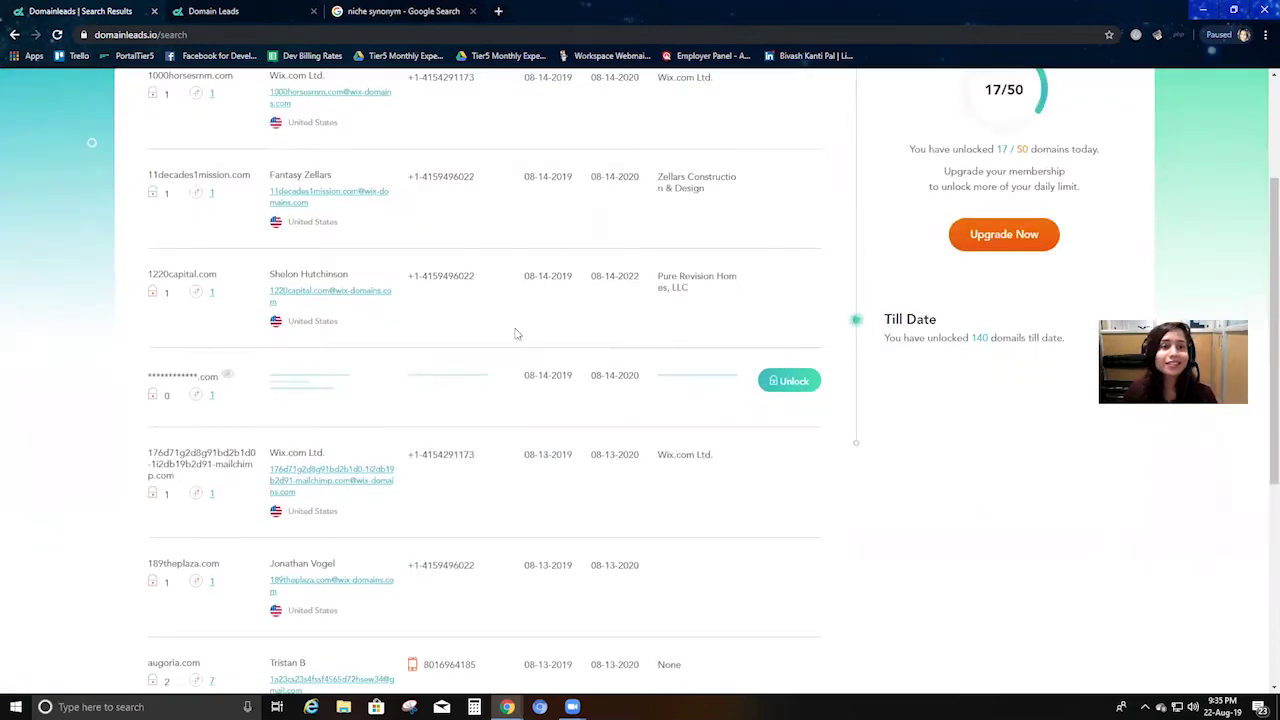
{"action": "scroll", "coordinate": [516, 334], "scroll_direction": "up", "scroll_amount": 2}
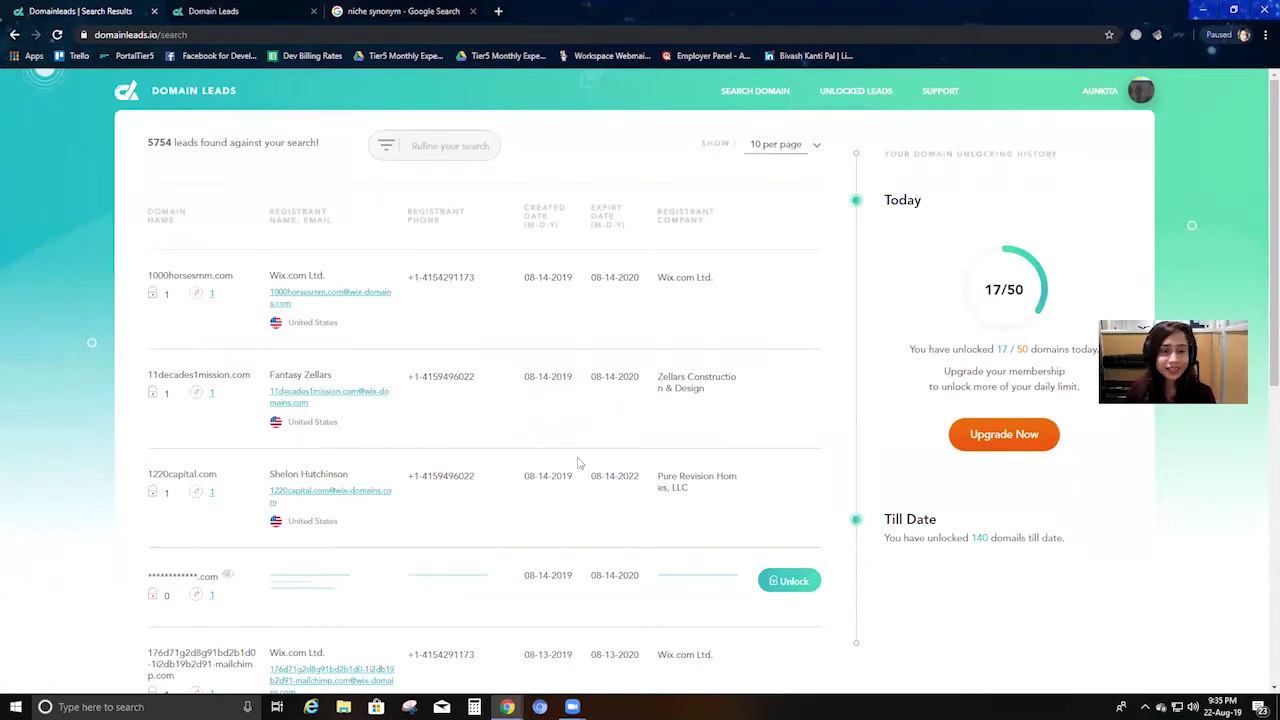
{"action": "scroll", "coordinate": [578, 463], "scroll_direction": "down", "scroll_amount": 3}
{"action": "left_click", "coordinate": [796, 315]}
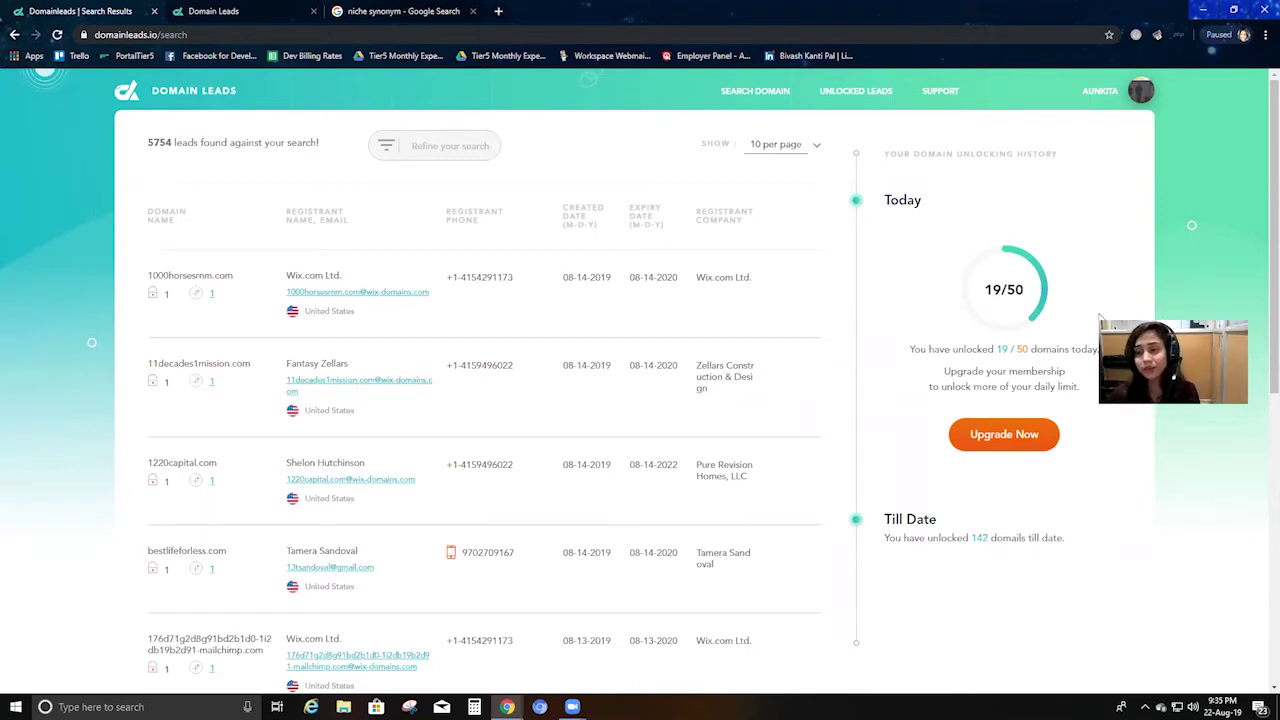
Open Upgrade Now and review the Basic ($47), Advanced ($97) and Pro ($197) membership plans.
{"action": "left_click", "coordinate": [1012, 441]}
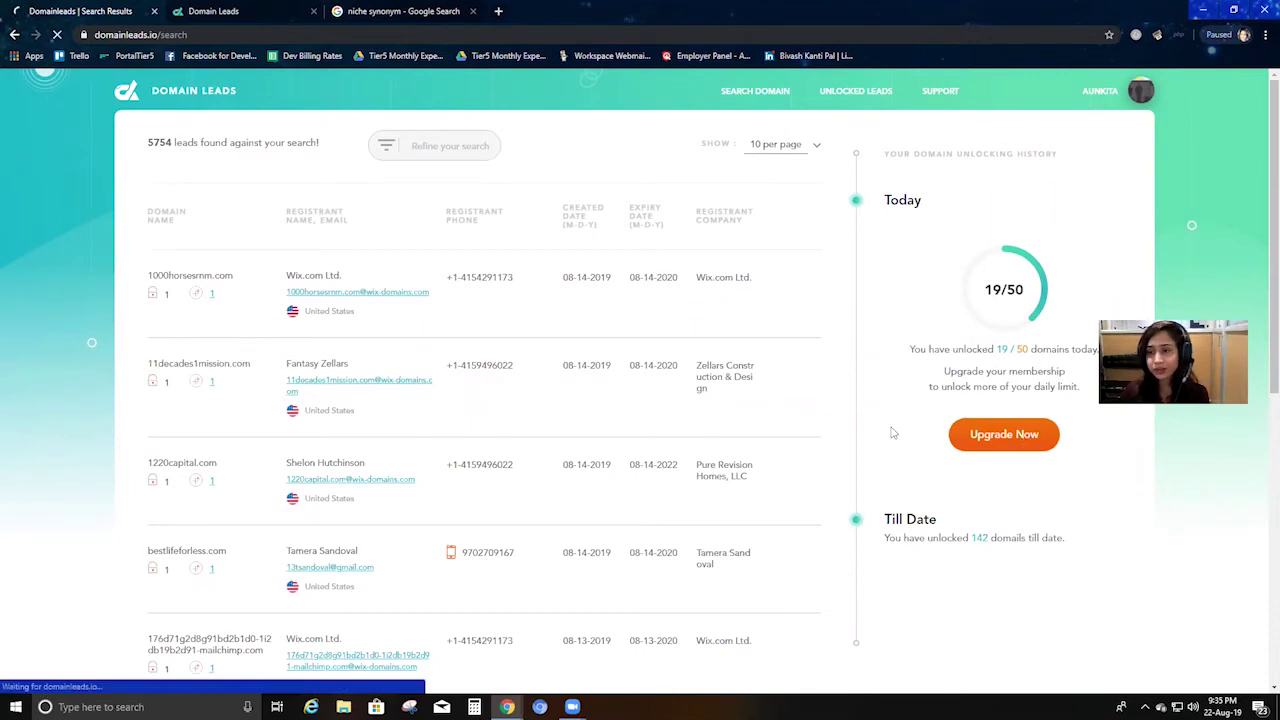
{"action": "scroll", "coordinate": [580, 286], "scroll_direction": "down", "scroll_amount": 3}
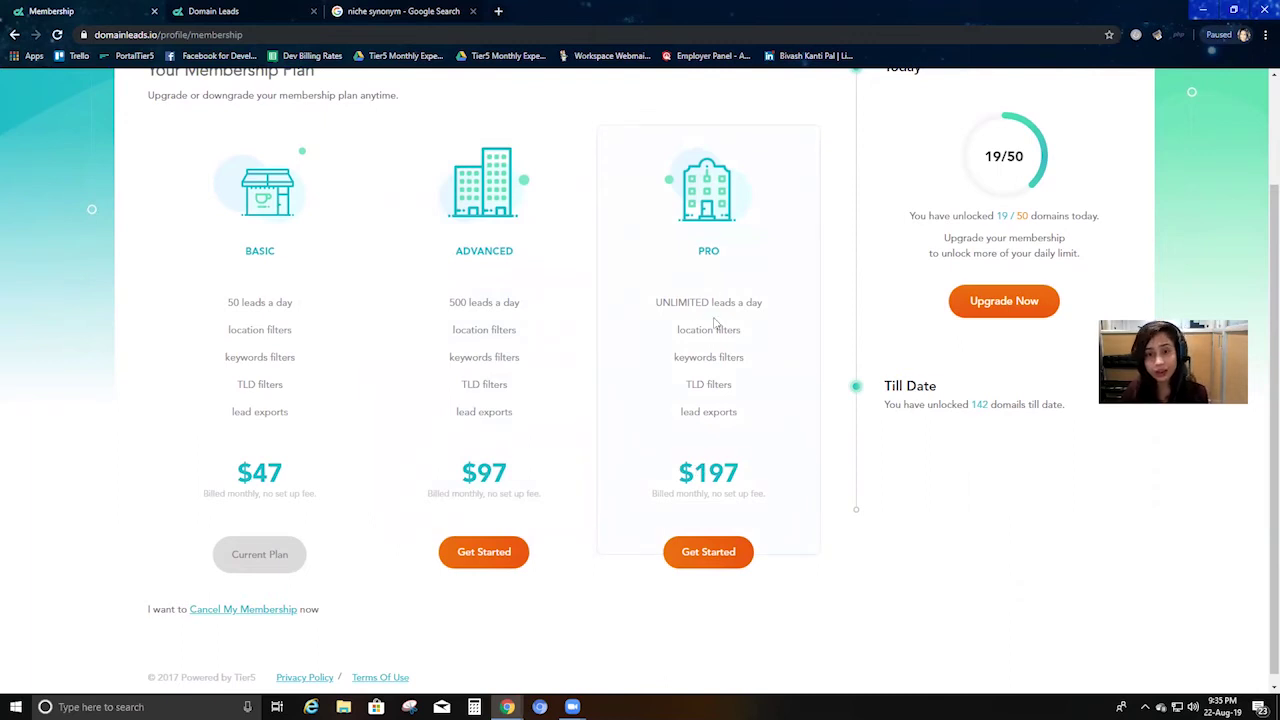
{"action": "scroll", "coordinate": [256, 456], "scroll_direction": "down", "scroll_amount": 1}
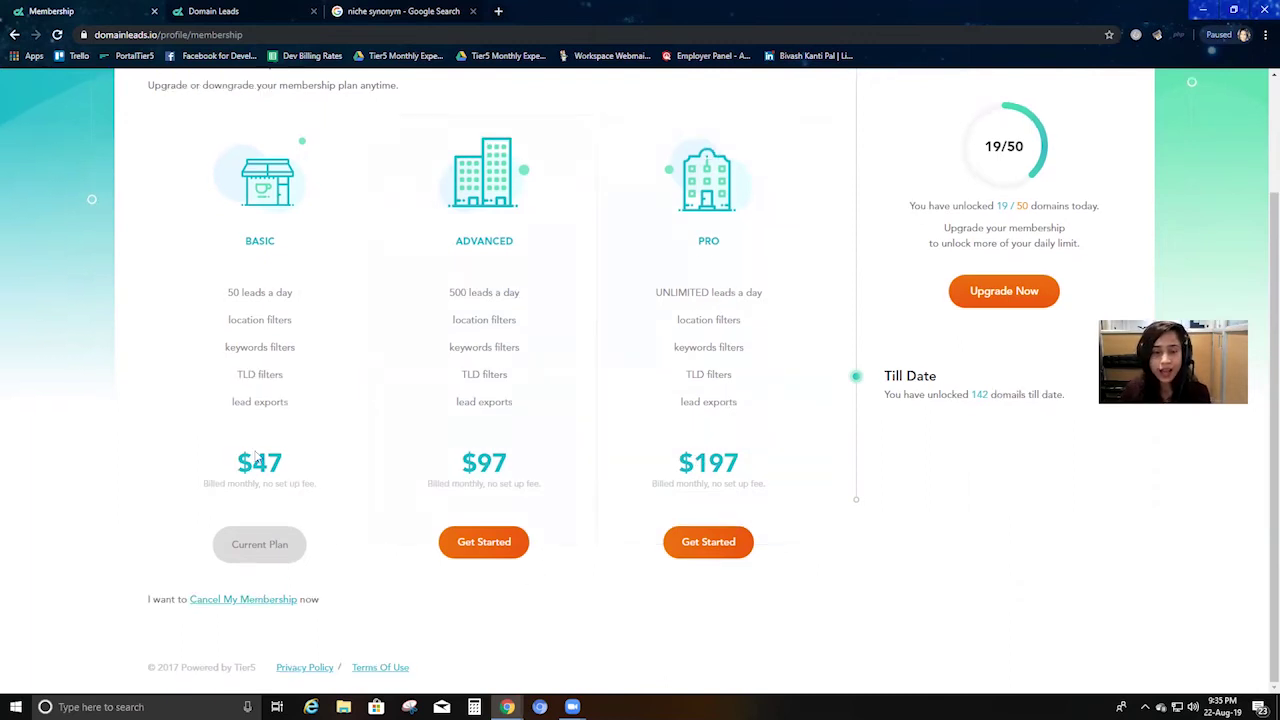